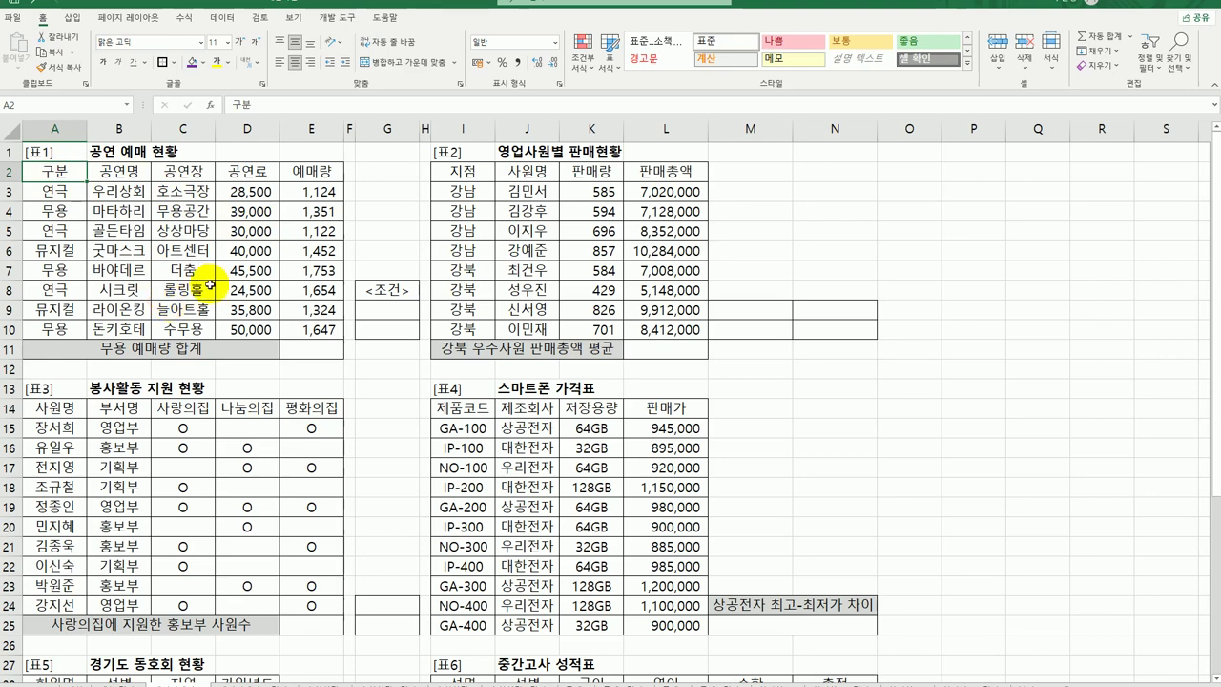
Enter the condition header 구분 in G9 and the value 무용 in G10, beneath <조건>
{"action": "left_click", "coordinate": [317, 349]}
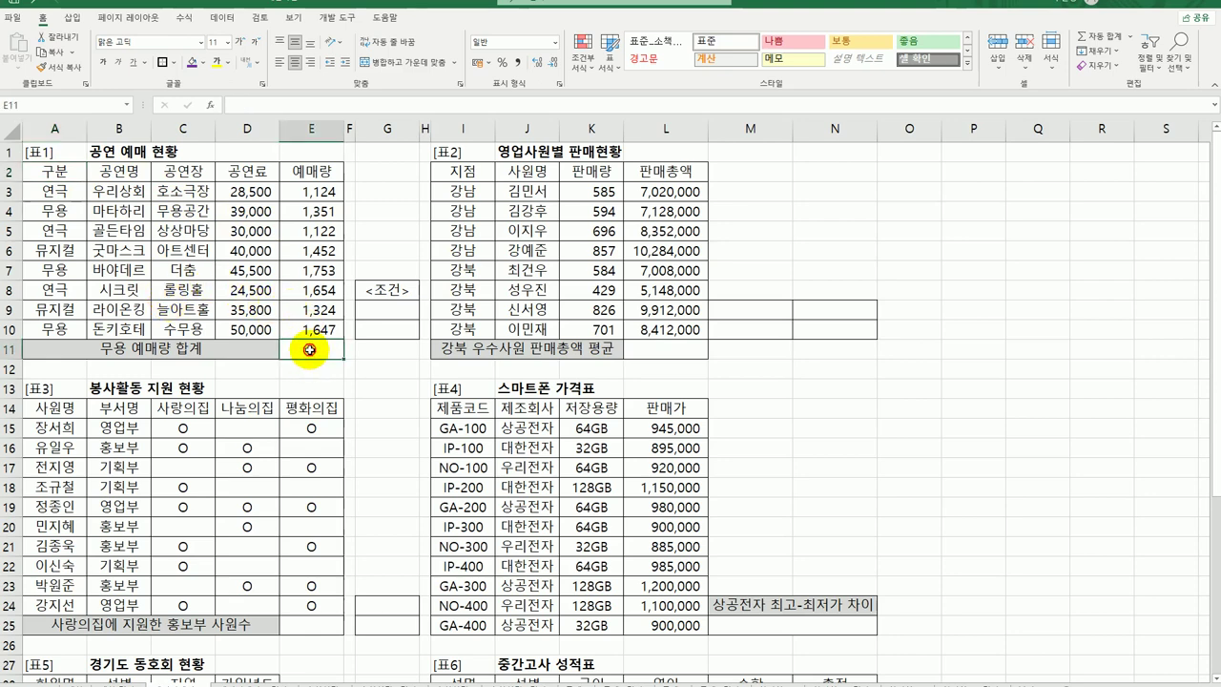
{"action": "left_click", "coordinate": [391, 305]}
{"action": "left_click", "coordinate": [392, 330]}
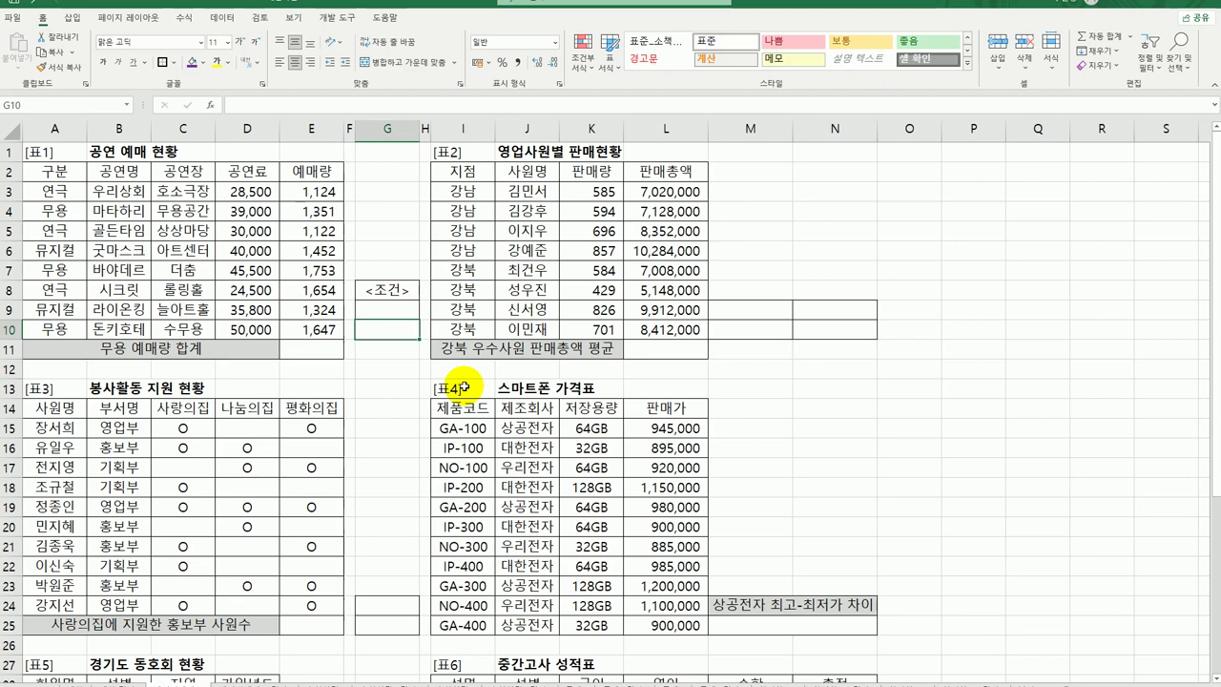
{"action": "key", "text": "Up"}
{"action": "type", "text": "구분"}
{"action": "key", "text": "Return"}
{"action": "type", "text": "무용"}
{"action": "key", "text": "Return"}
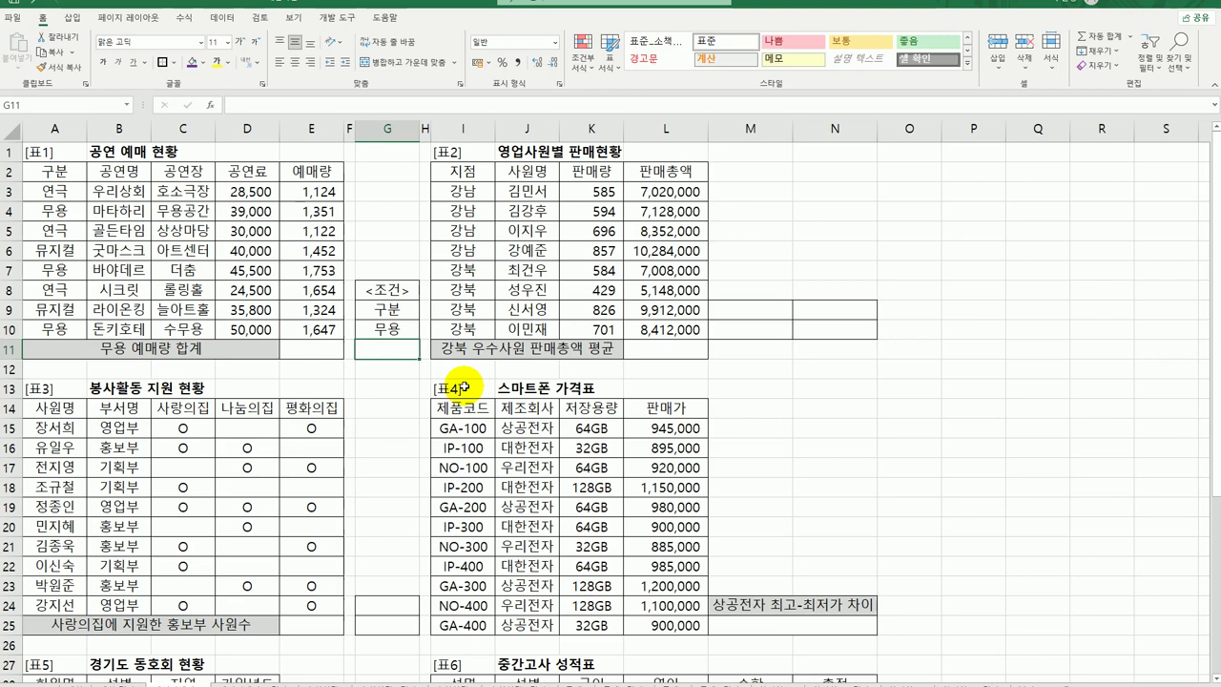
Copy the 구분 header in A2 and the 무용 value in A4 into the condition range starting at G9
{"action": "left_click", "coordinate": [59, 172]}
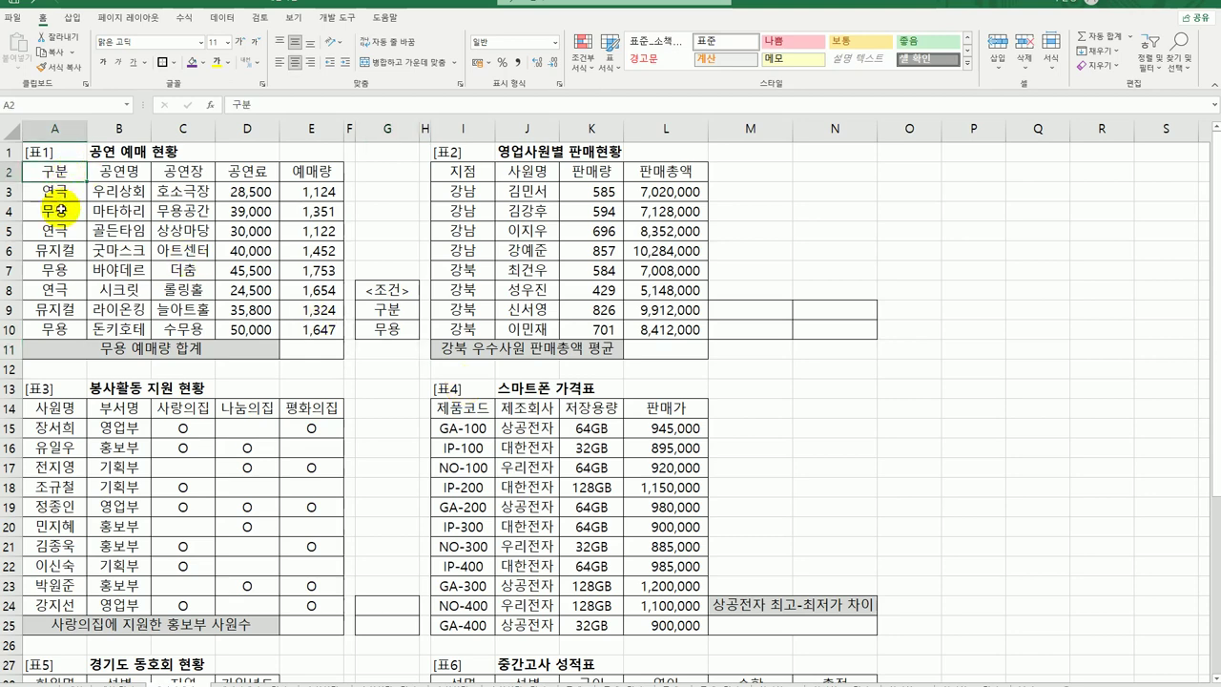
{"action": "left_click", "coordinate": [59, 210], "text": "ctrl"}
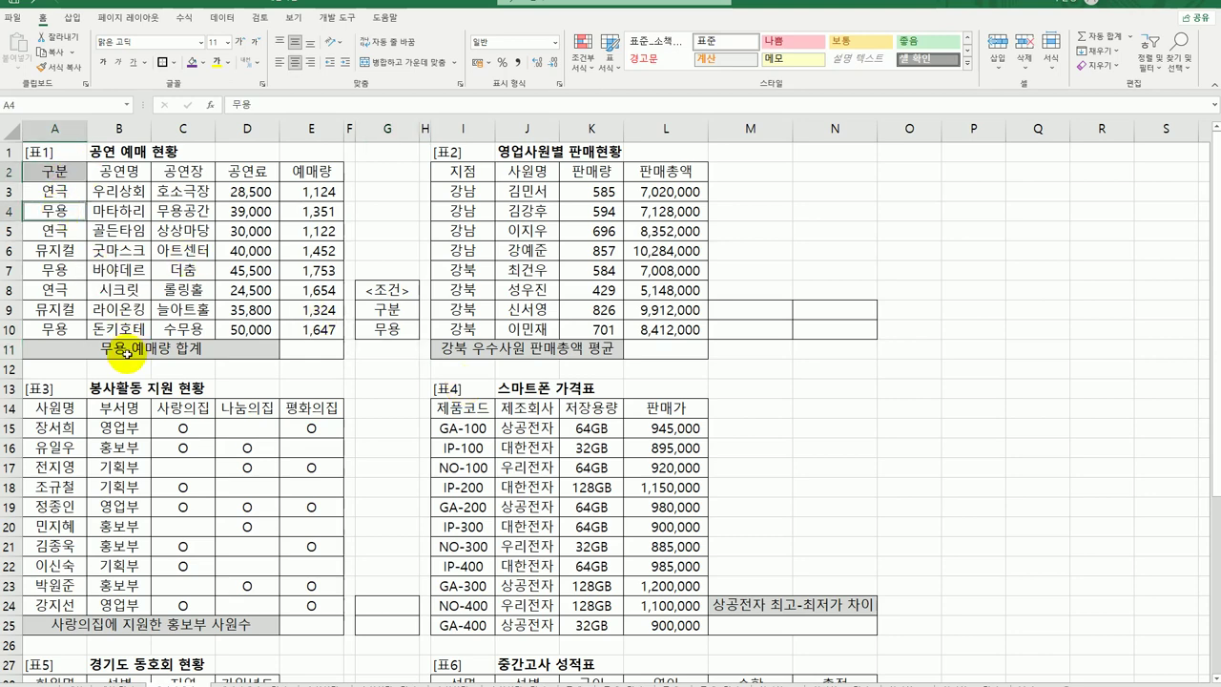
{"action": "key", "text": "ctrl+c"}
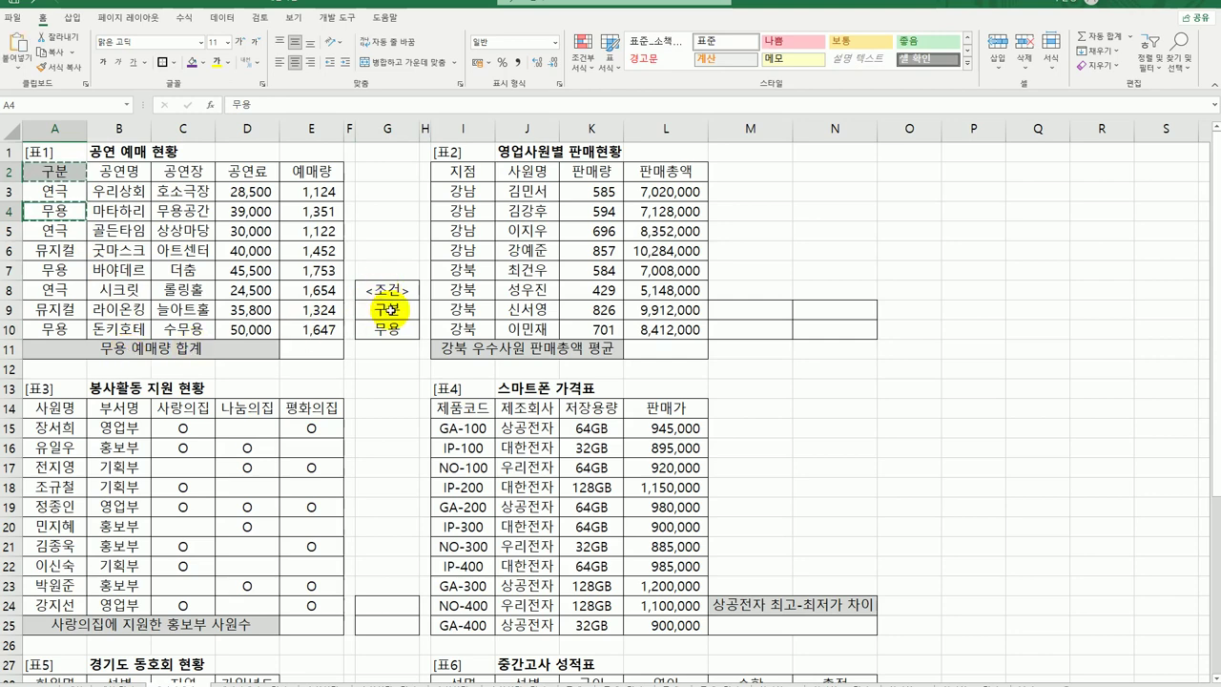
{"action": "left_click", "coordinate": [387, 307]}
{"action": "key", "text": "ctrl+v"}
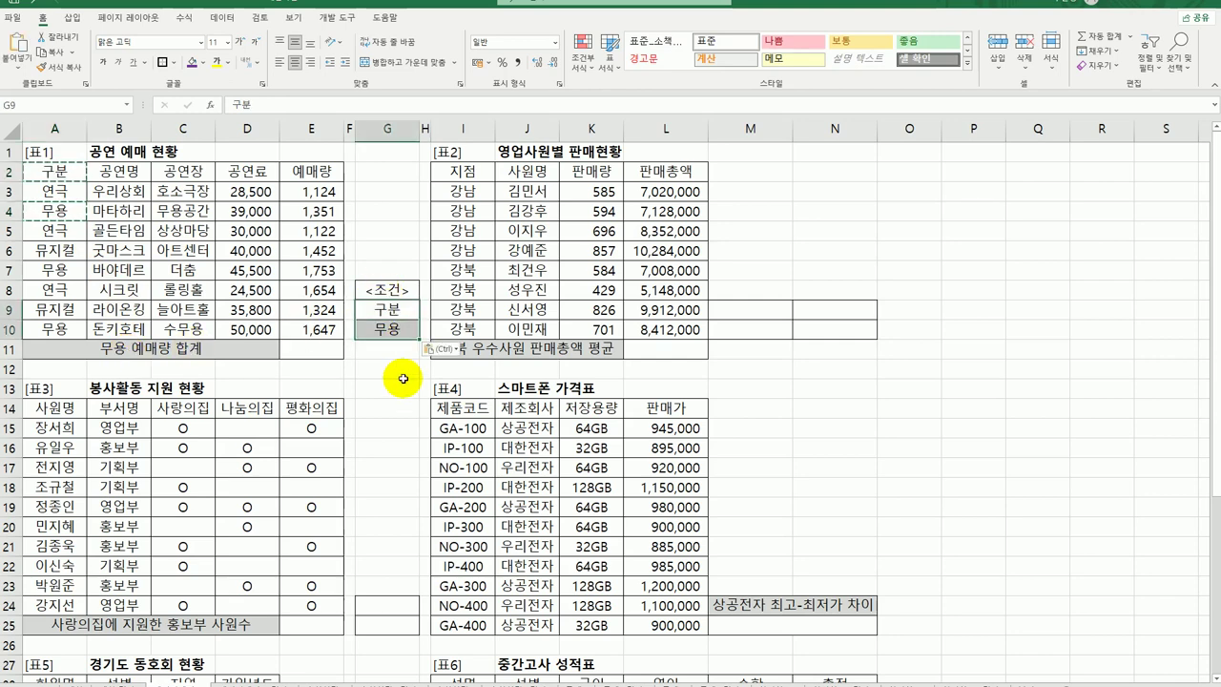
{"action": "left_click", "coordinate": [389, 330]}
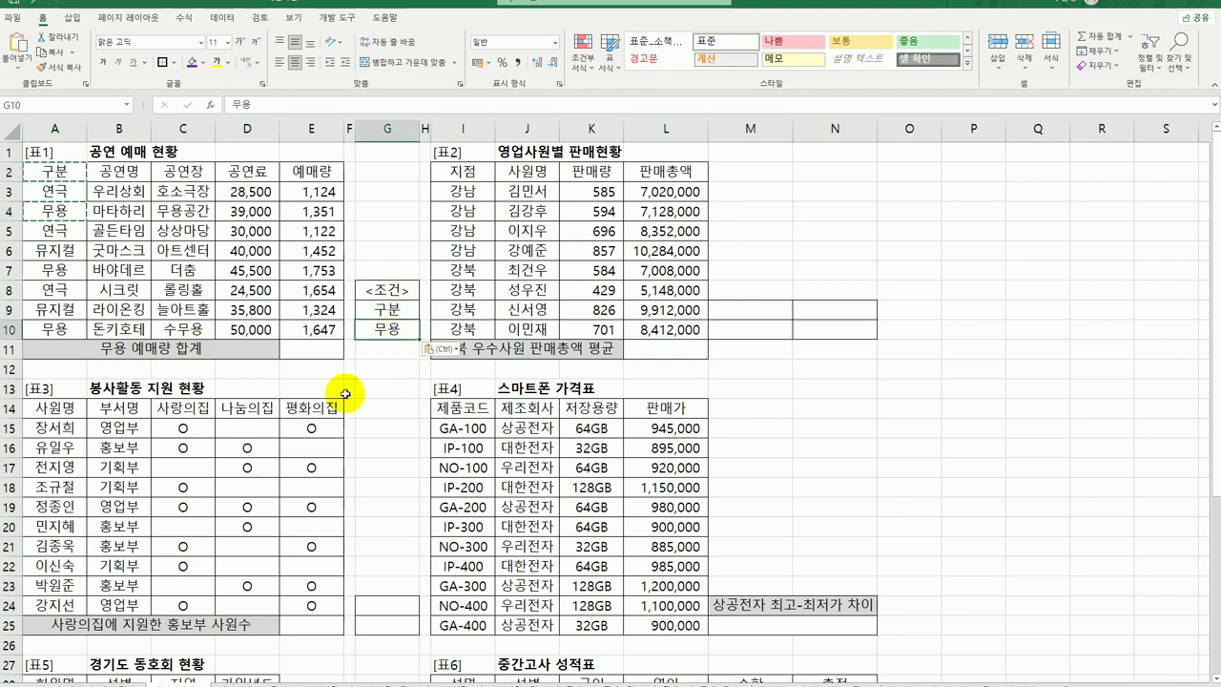
Start a DSUM formula in E11 for the 무용 예매량 합계 and open its function arguments
{"action": "left_click", "coordinate": [324, 349]}
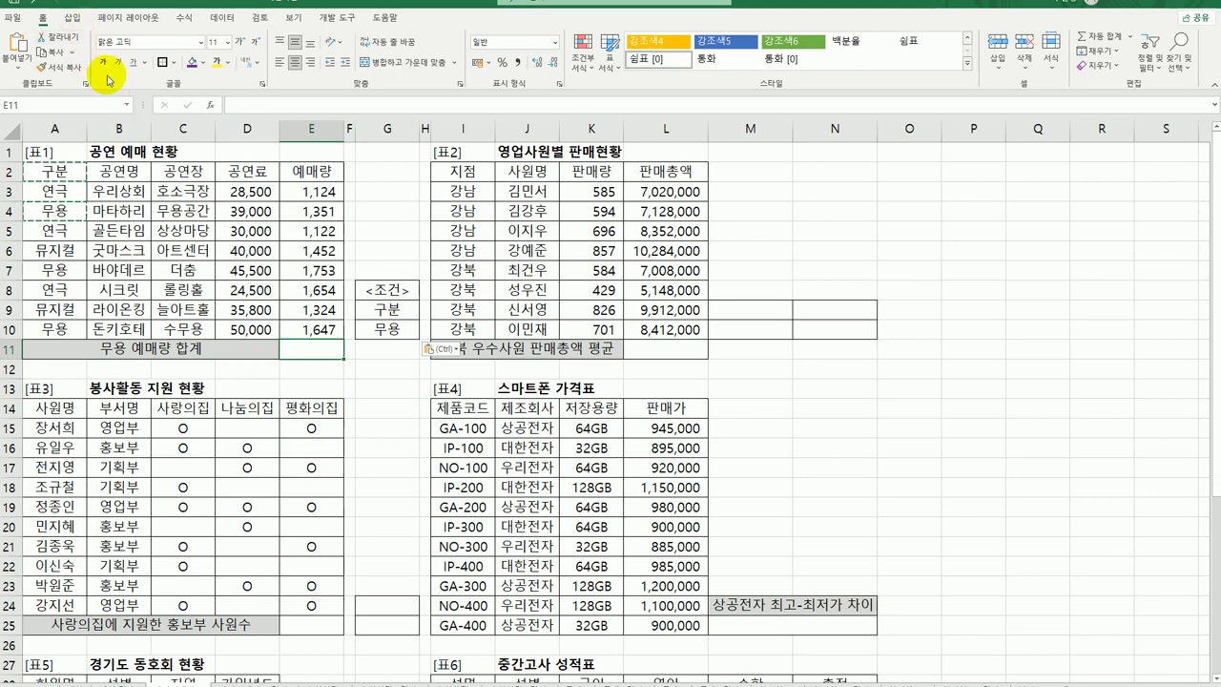
{"action": "type", "text": "=ㅇ"}
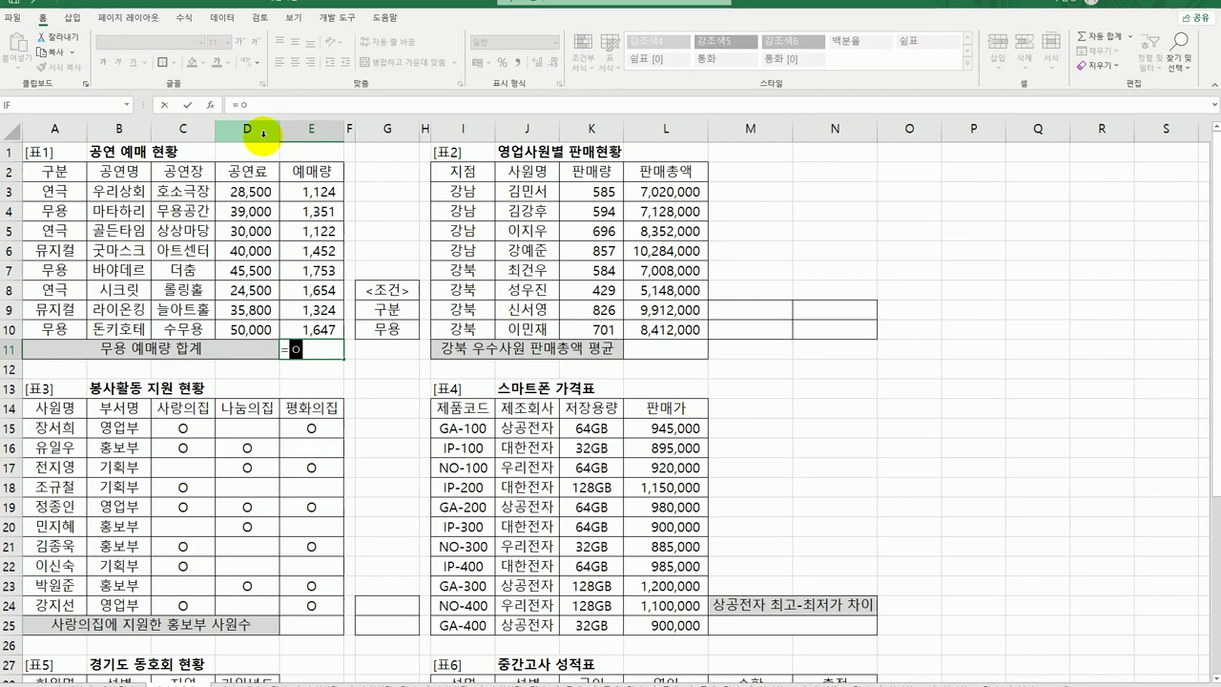
{"action": "key", "text": "BackSpace"}
{"action": "type", "text": "d"}
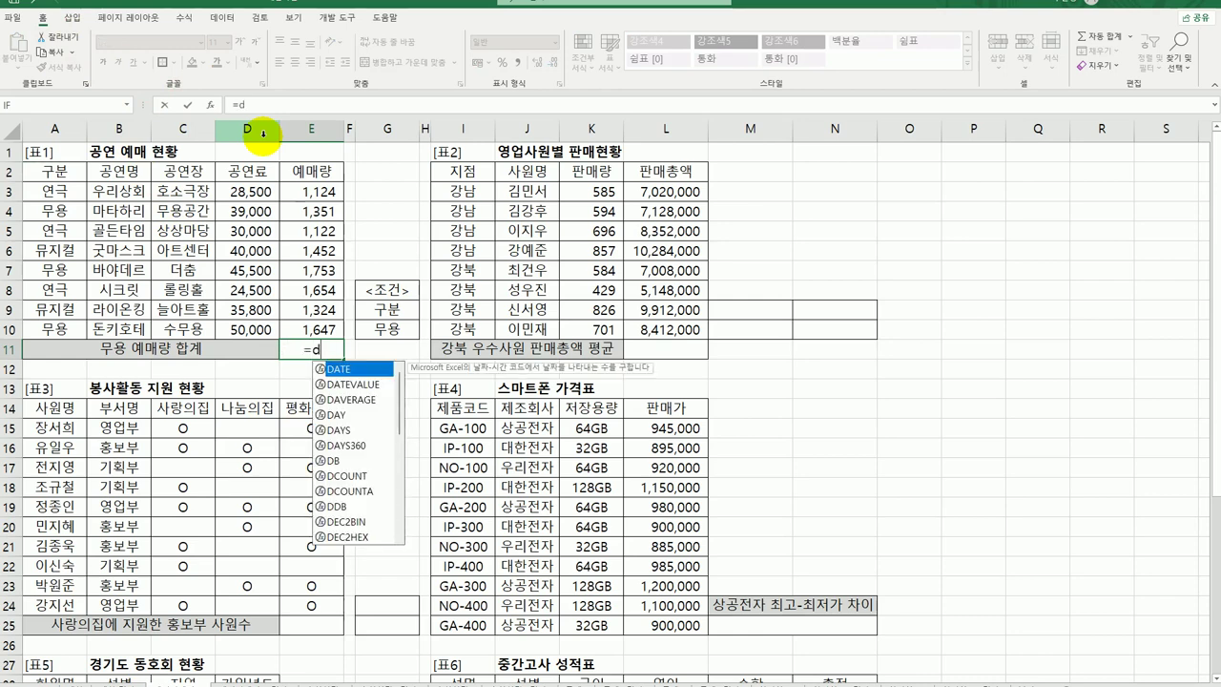
{"action": "type", "text": "sum"}
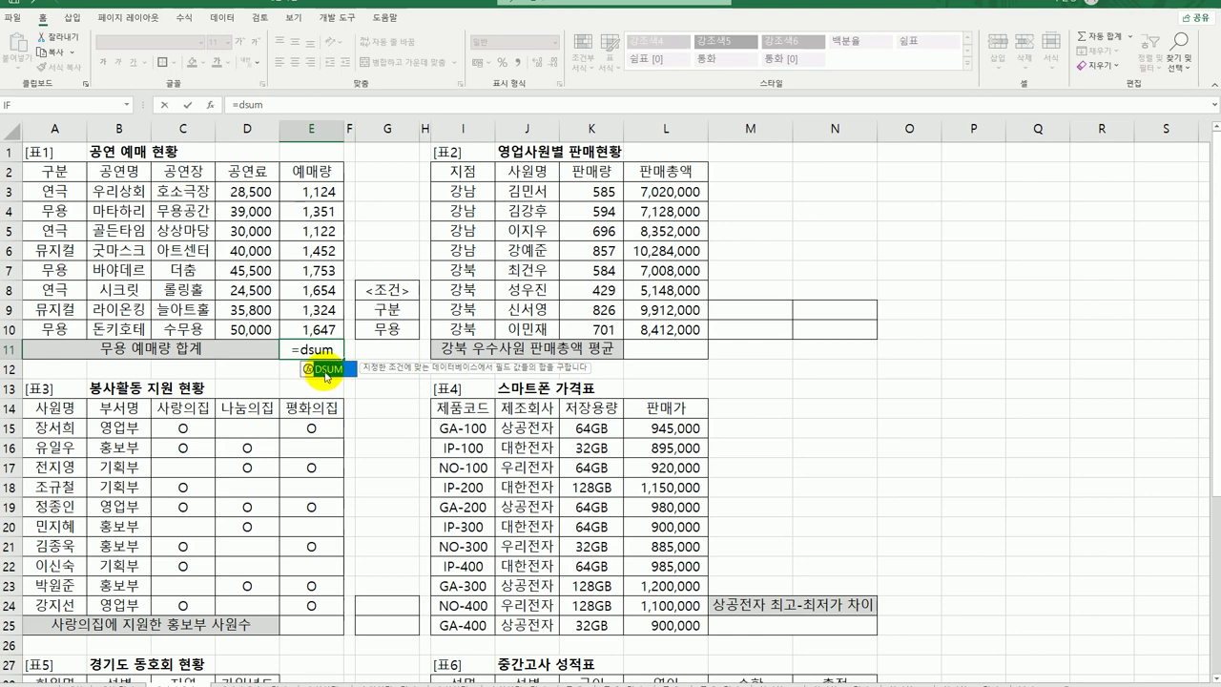
{"action": "double_click", "coordinate": [328, 371]}
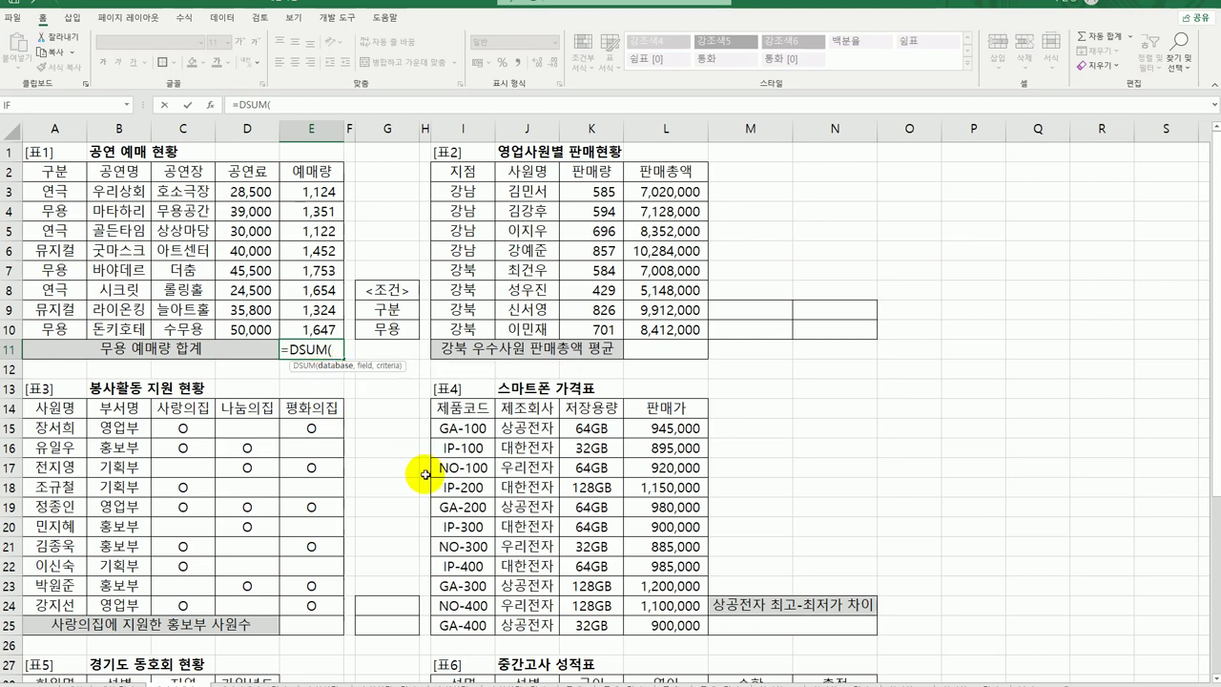
{"action": "left_click", "coordinate": [216, 108]}
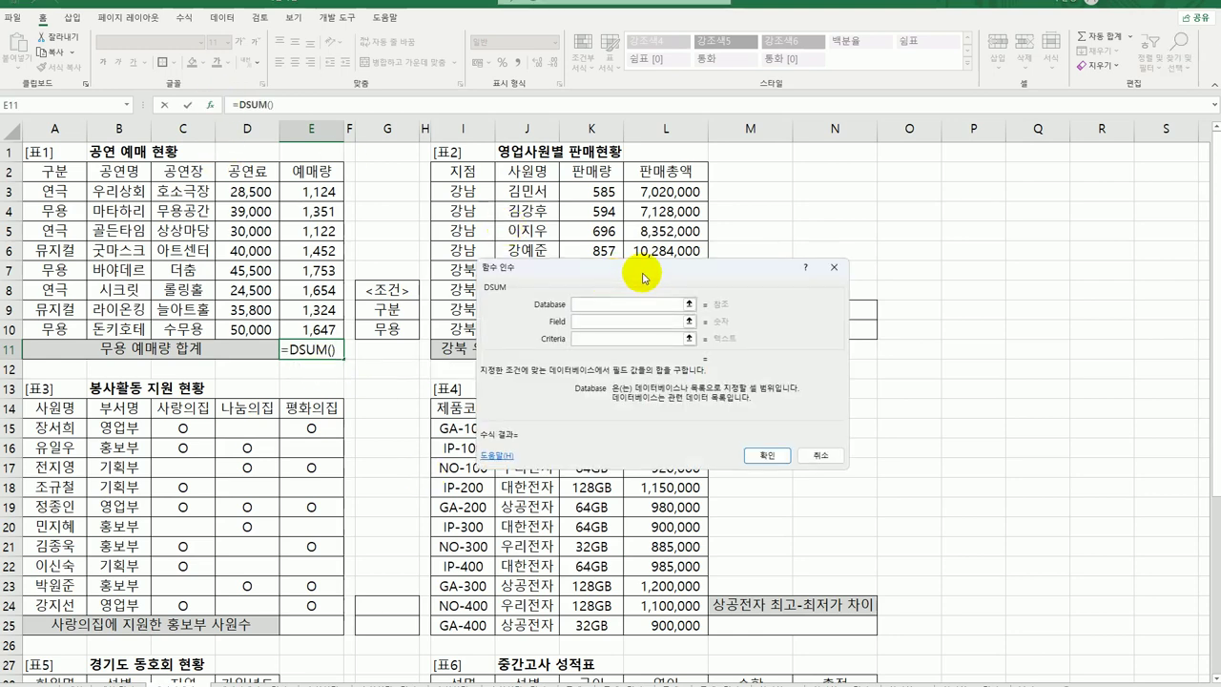
{"action": "left_click_drag", "start_coordinate": [641, 274], "coordinate": [624, 238]}
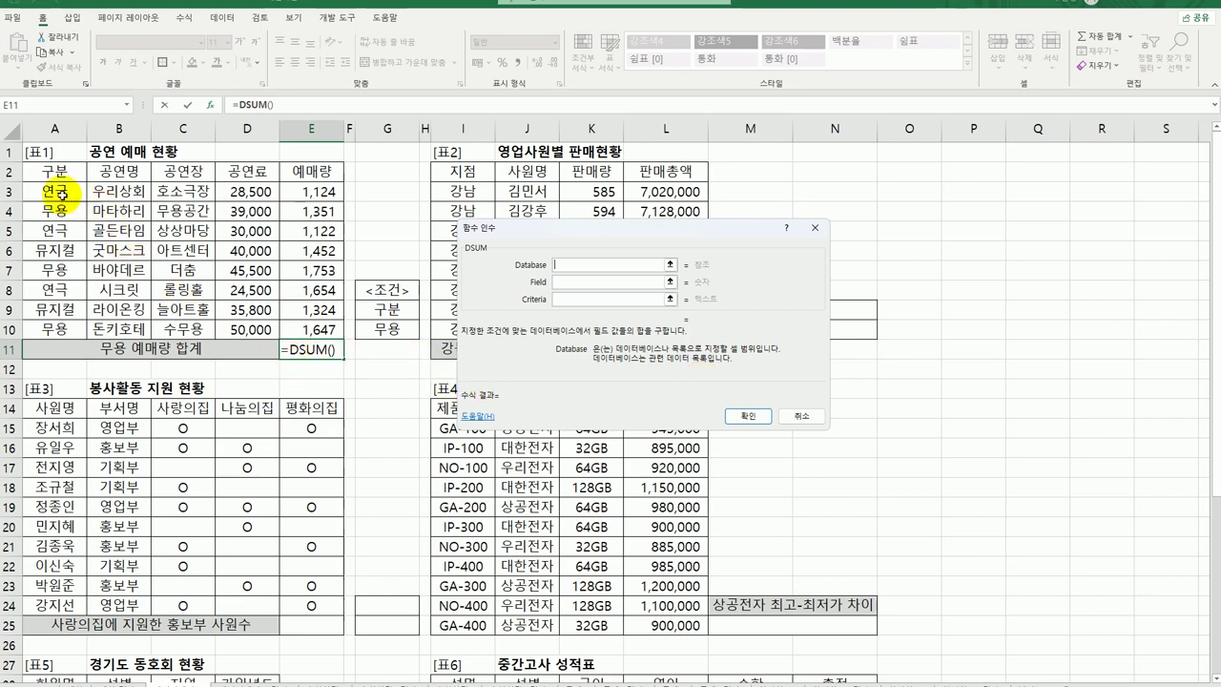
Set the DSUM database to the whole 공연 예매 현황 table including headers, A2:E10
{"action": "left_click_drag", "start_coordinate": [49, 170], "coordinate": [302, 177]}
{"action": "left_click_drag", "start_coordinate": [95, 170], "coordinate": [318, 325]}
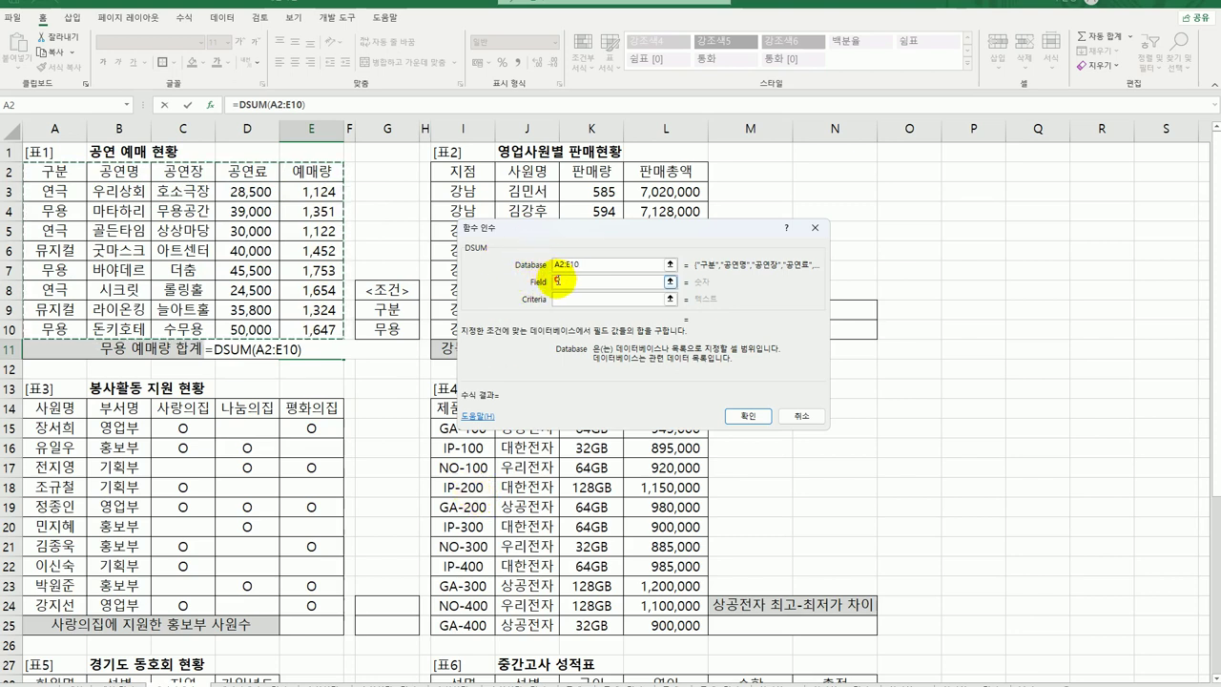
{"action": "left_click", "coordinate": [559, 281]}
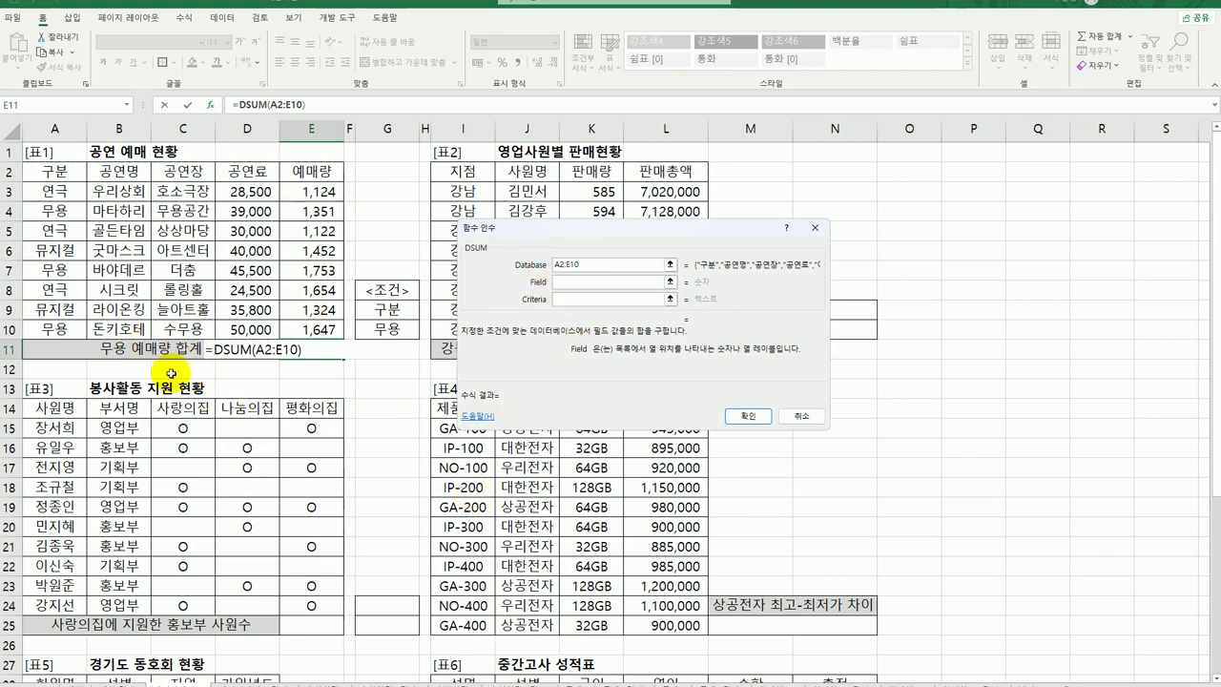
{"action": "left_click", "coordinate": [311, 174]}
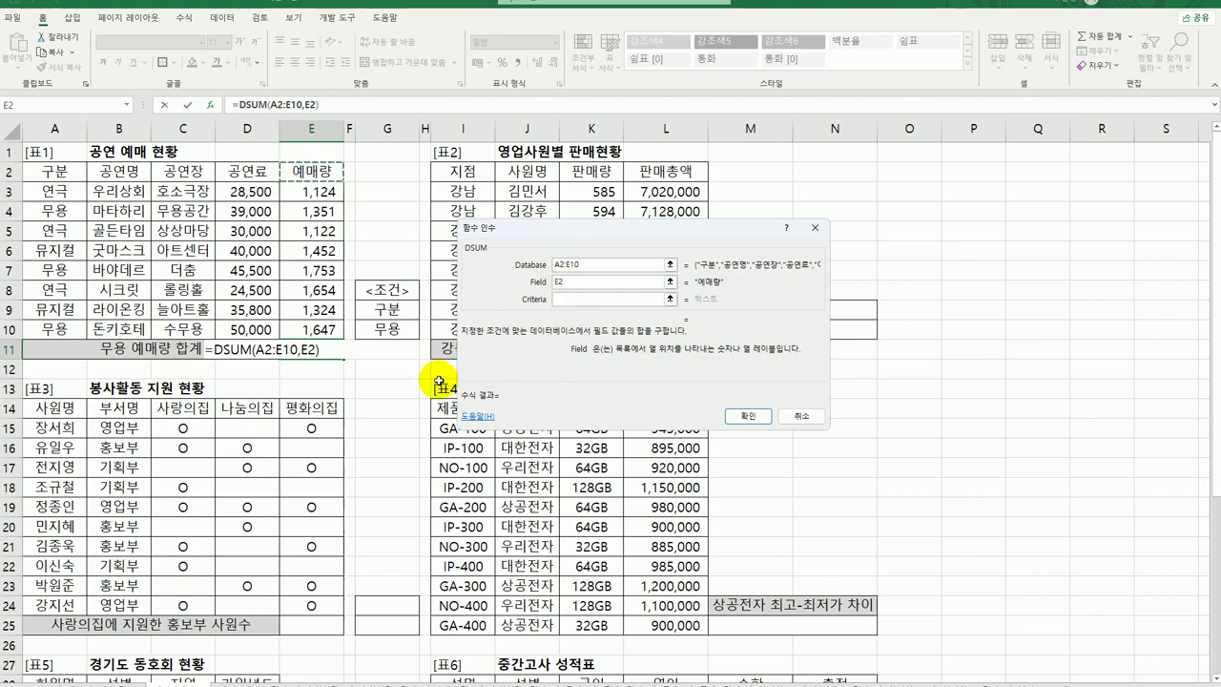
{"action": "key", "text": "BackSpace"}
{"action": "key", "text": "BackSpace"}
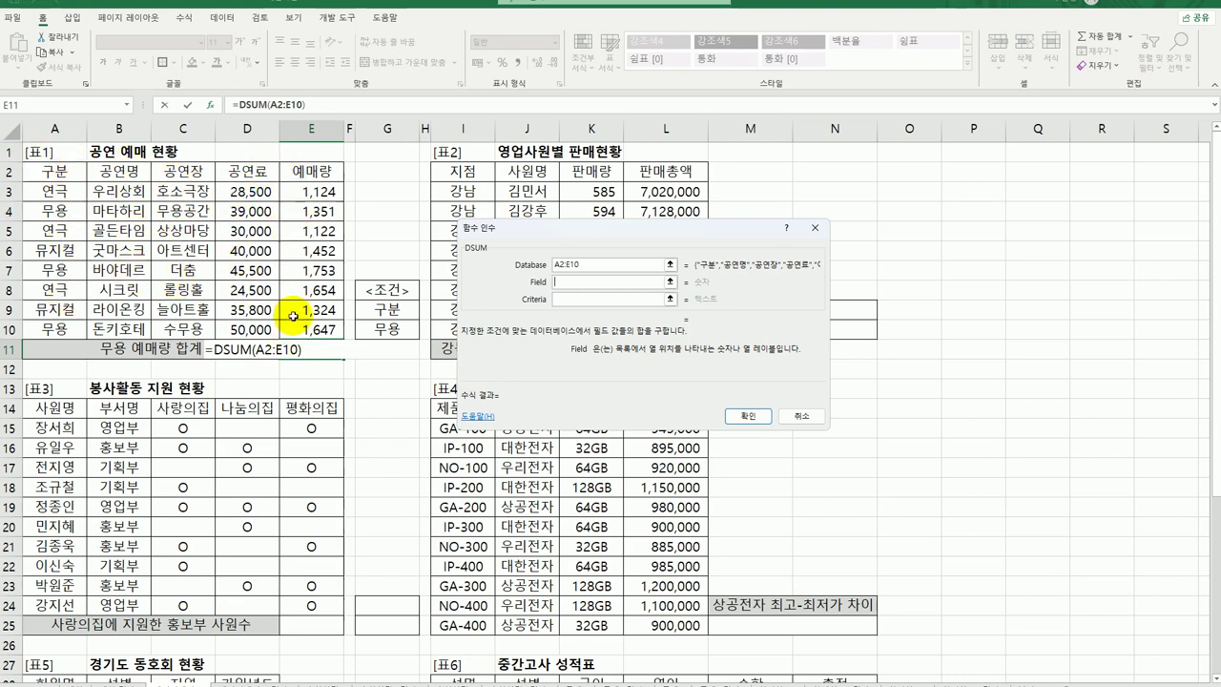
Complete the DSUM with field 5 and criteria range G9:G10, and insert the formula
{"action": "type", "text": "5"}
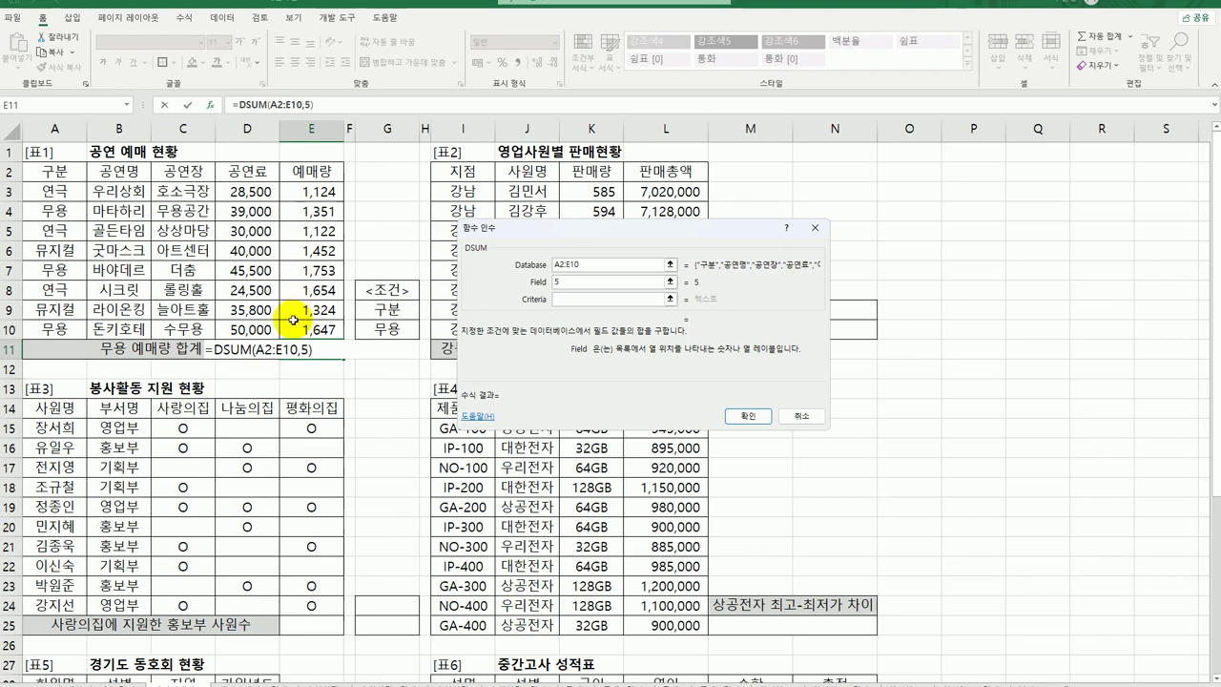
{"action": "left_click", "coordinate": [565, 302]}
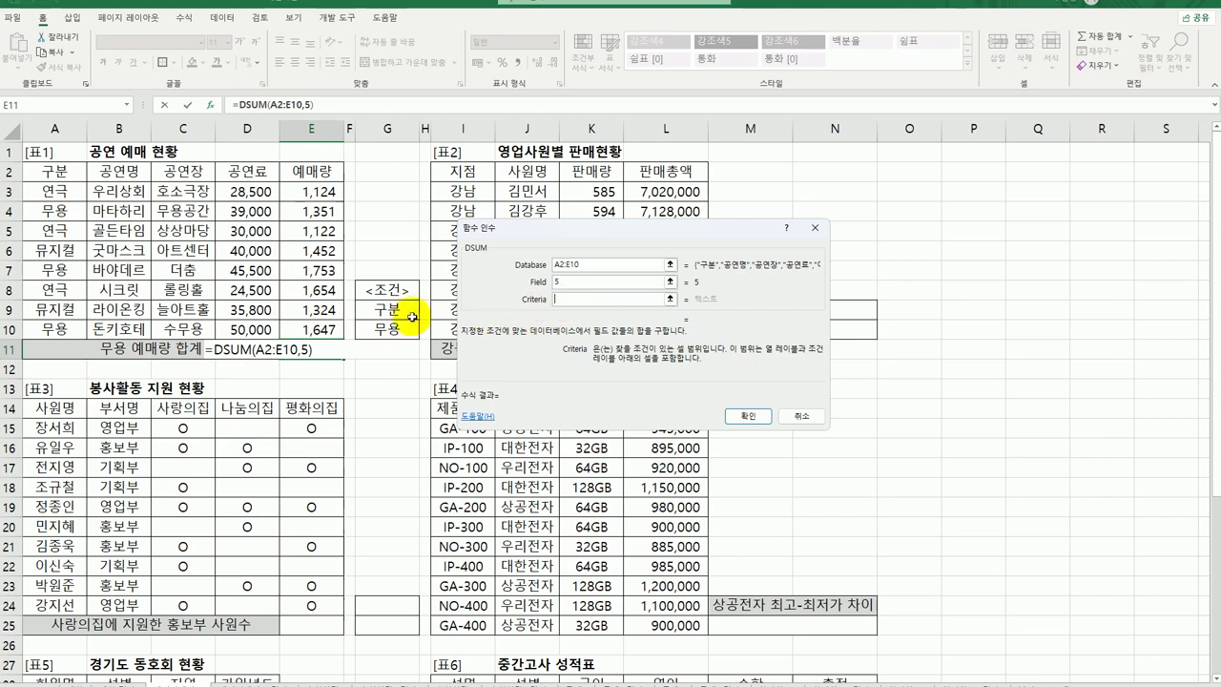
{"action": "left_click_drag", "start_coordinate": [390, 310], "coordinate": [390, 329]}
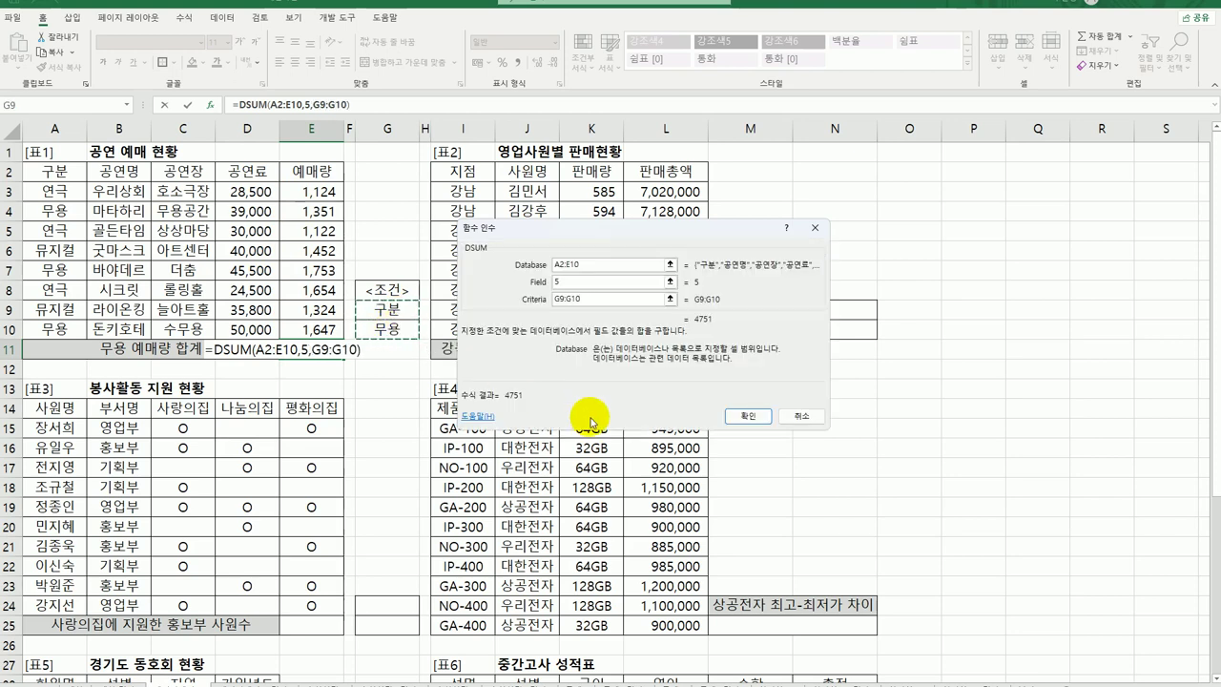
{"action": "left_click", "coordinate": [763, 416]}
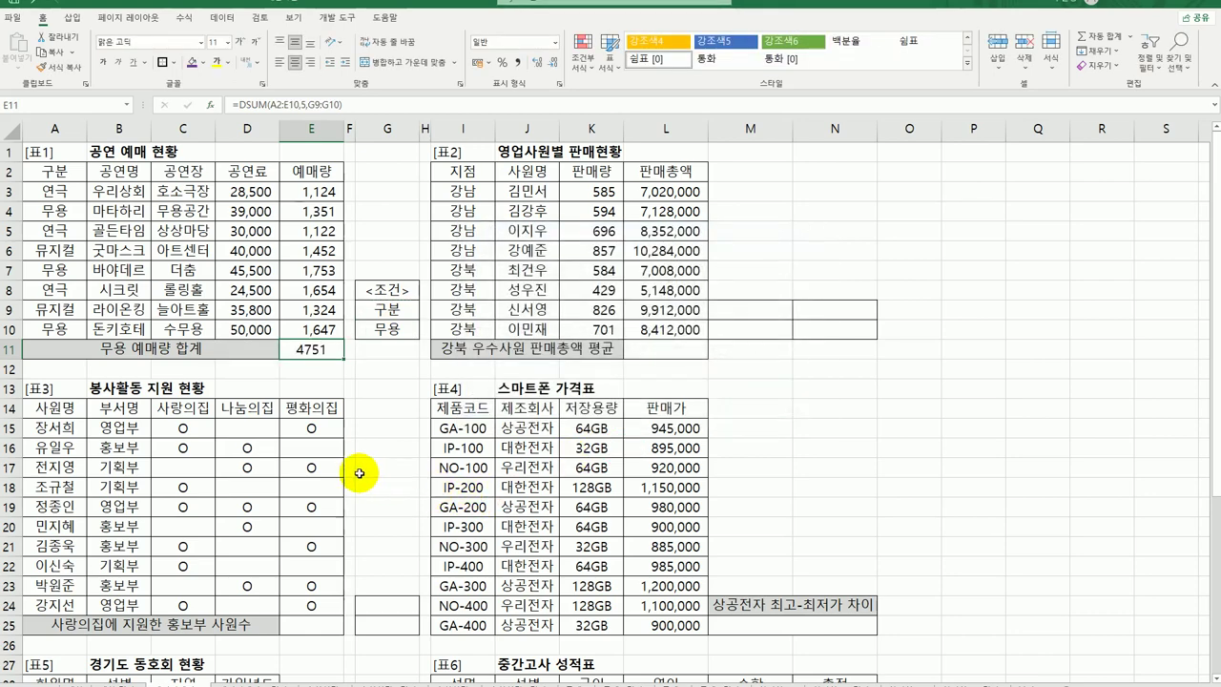
Append the unit text to the DSUM formula in E11 with &"매"
{"action": "double_click", "coordinate": [322, 359]}
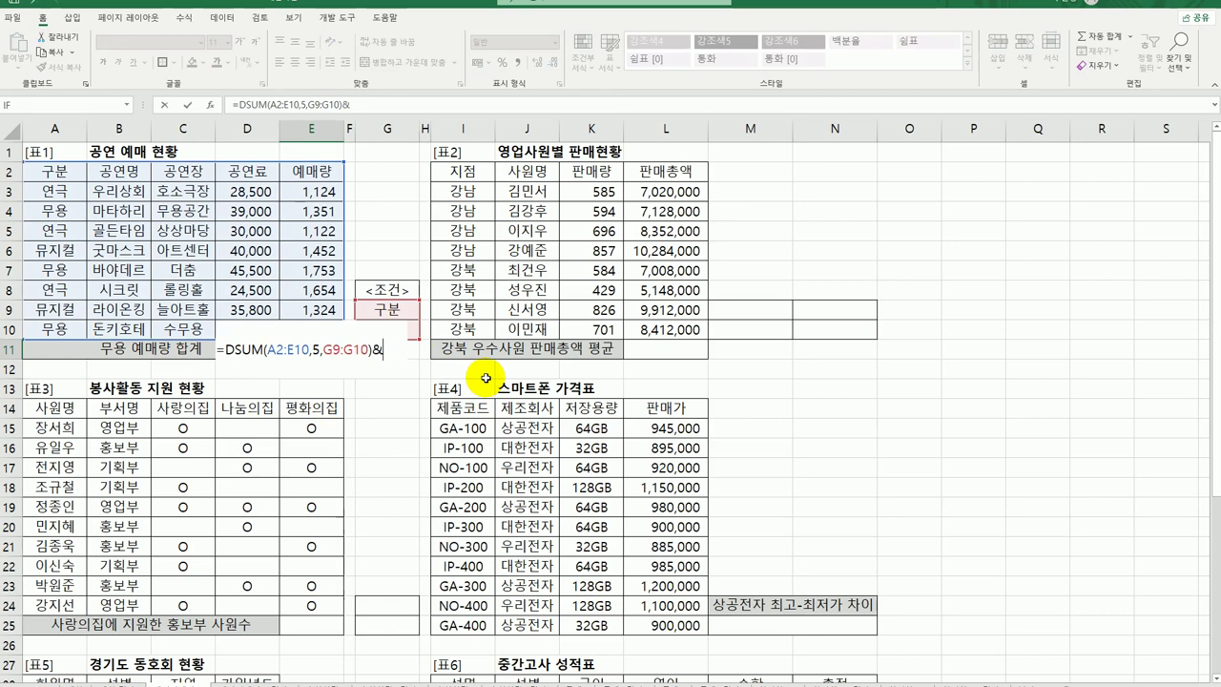
{"action": "type", "text": "&\"매"}
{"action": "type", "text": "\""}
{"action": "key", "text": "Return"}
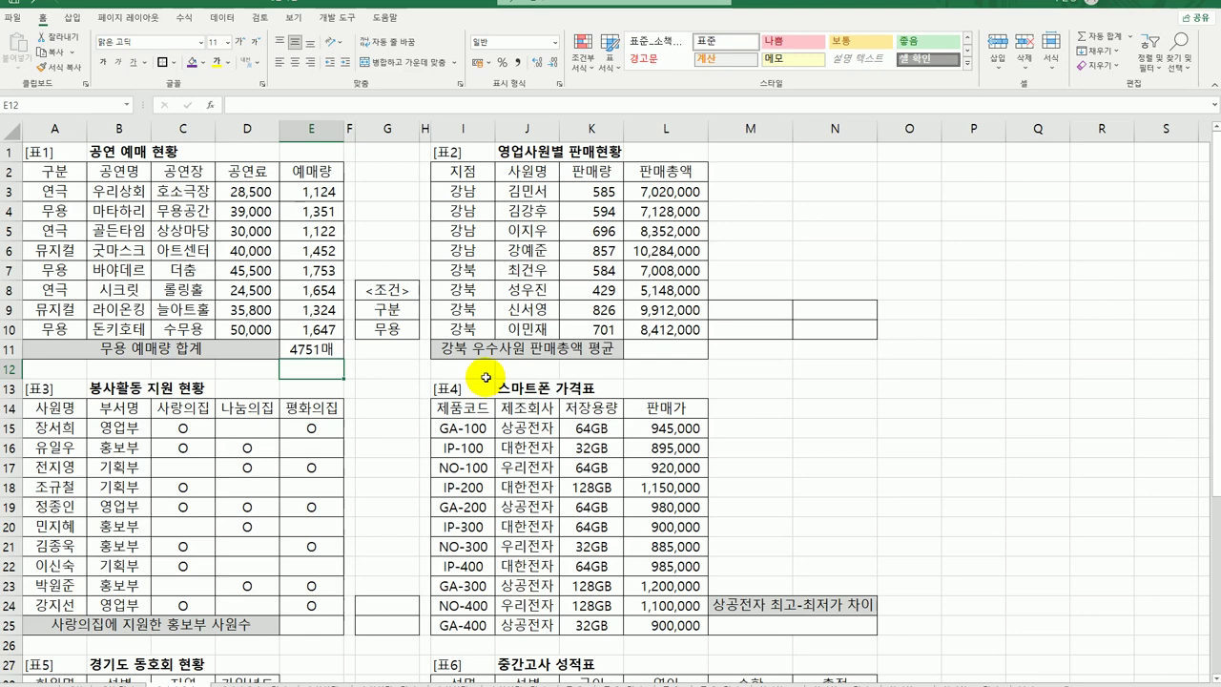
Copy the 지점 header and a 강북 value from [표2] into the condition cells M9:M10
{"action": "left_click", "coordinate": [673, 349]}
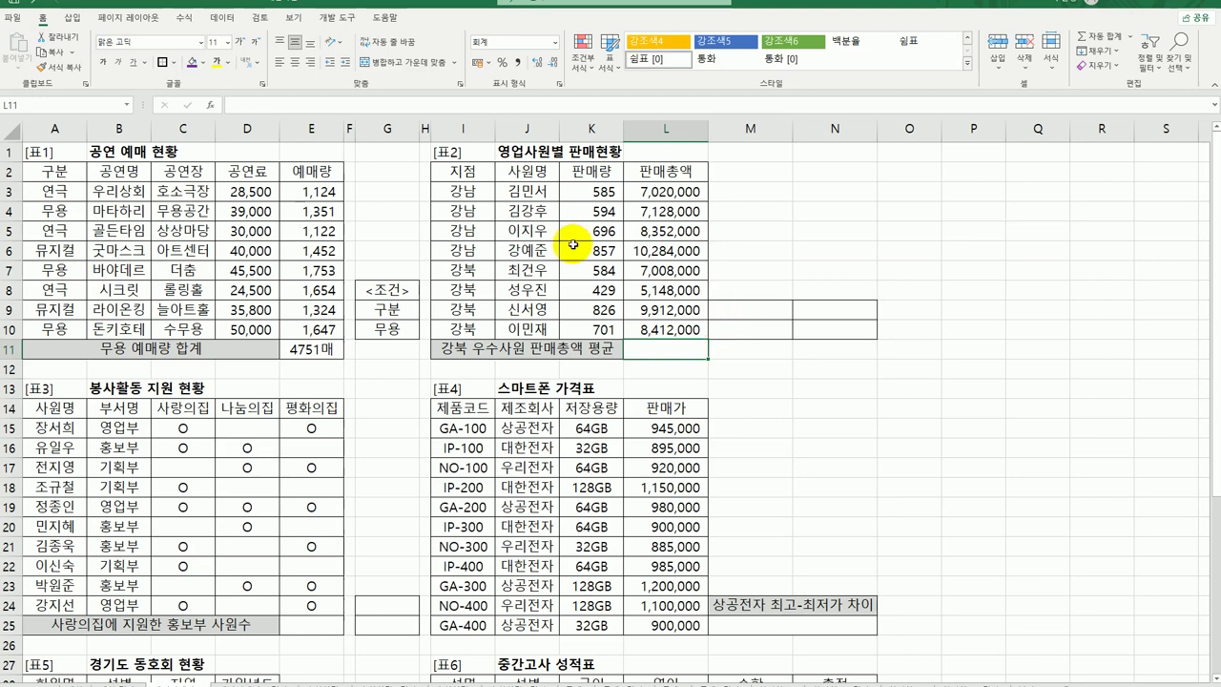
{"action": "left_click", "coordinate": [462, 172]}
{"action": "left_click", "coordinate": [463, 270], "text": "ctrl"}
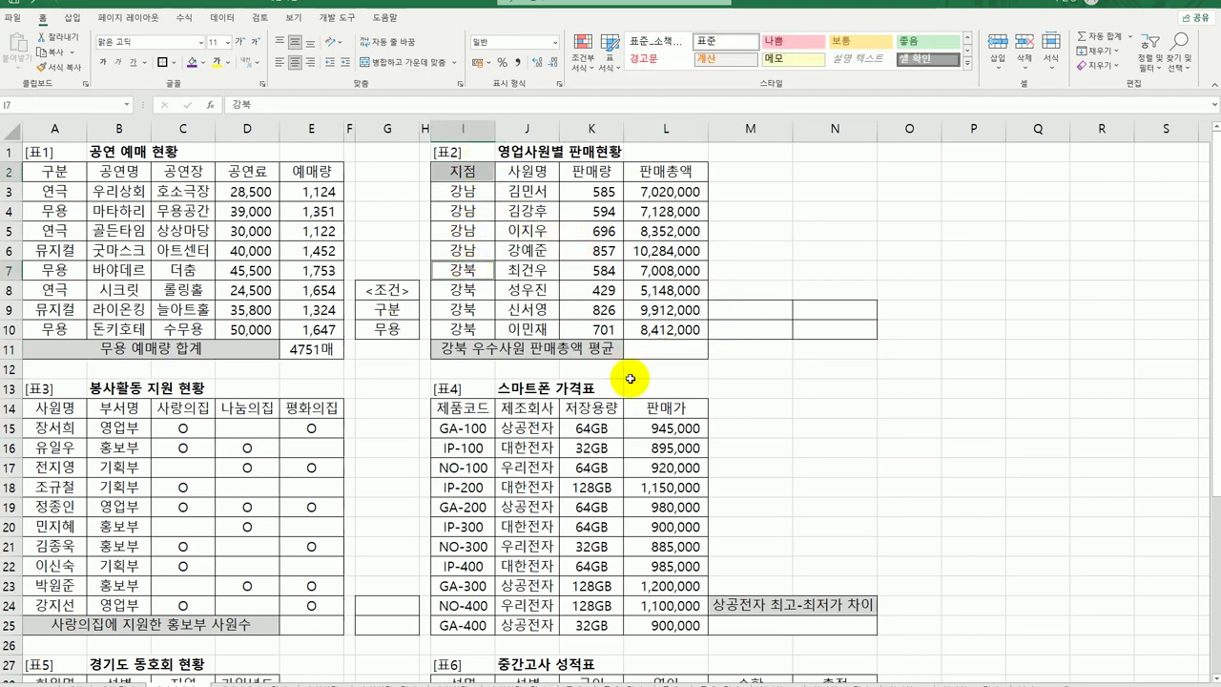
{"action": "key", "text": "ctrl+c"}
{"action": "left_click", "coordinate": [748, 310]}
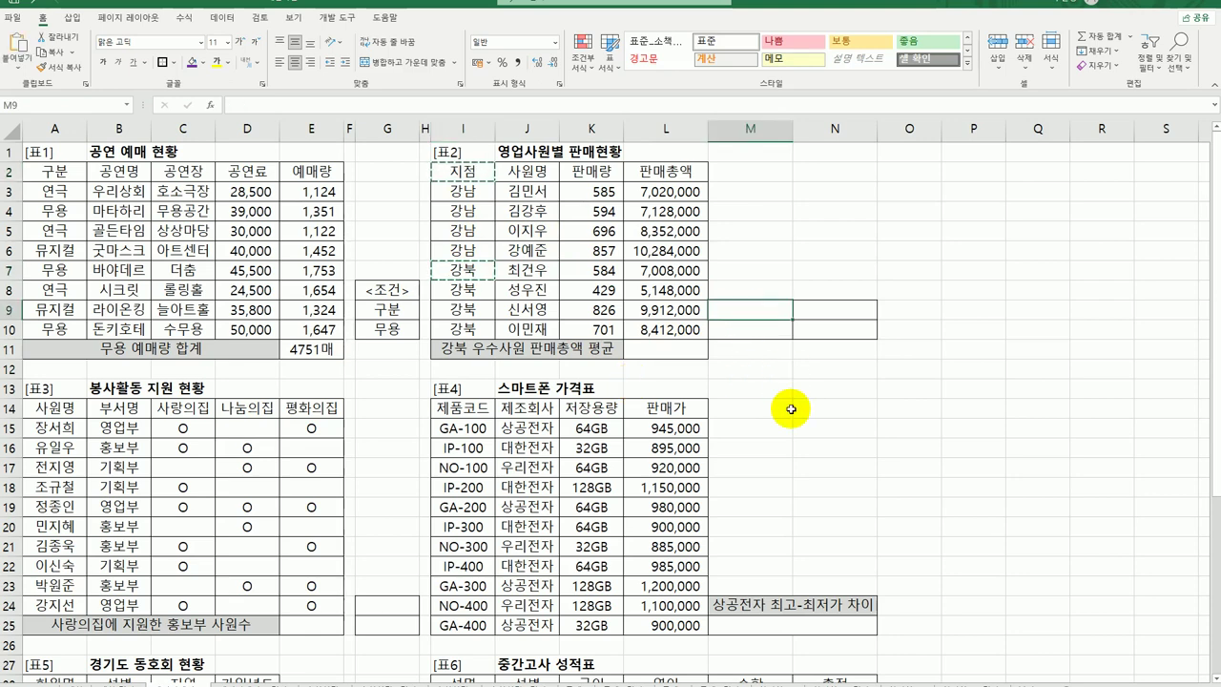
{"action": "key", "text": "ctrl+v"}
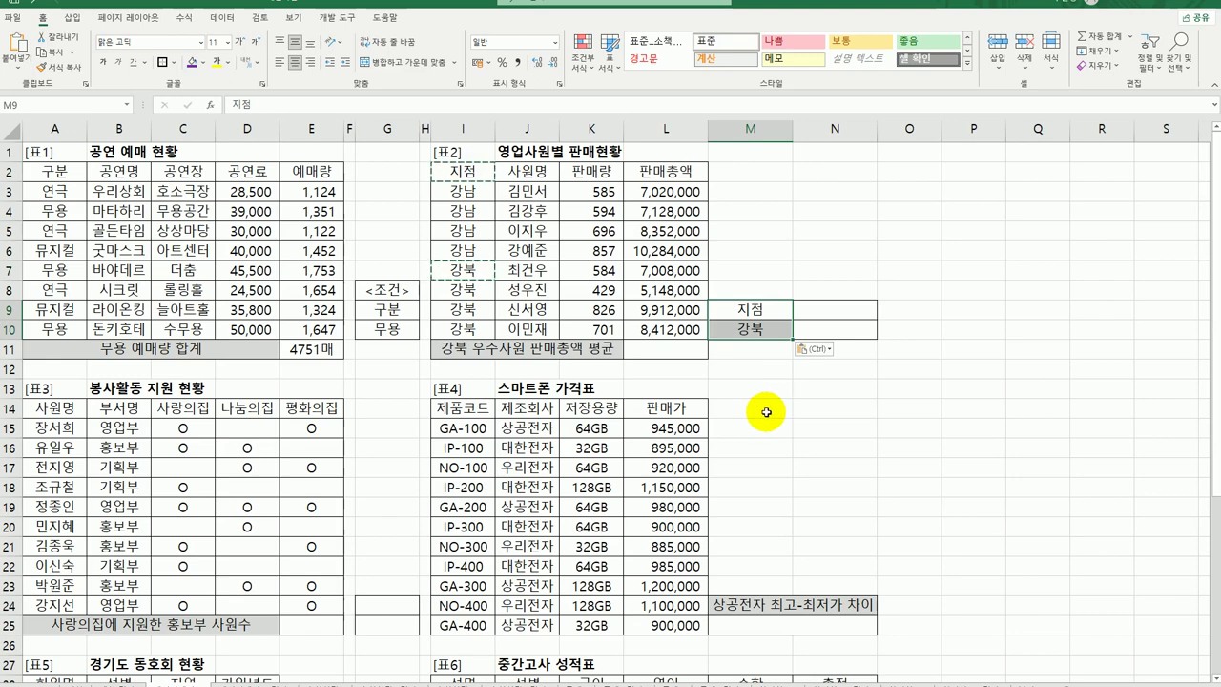
Copy the 판매량 header from K2 into N9 and enter the condition >=700 in N10
{"action": "left_click", "coordinate": [601, 171]}
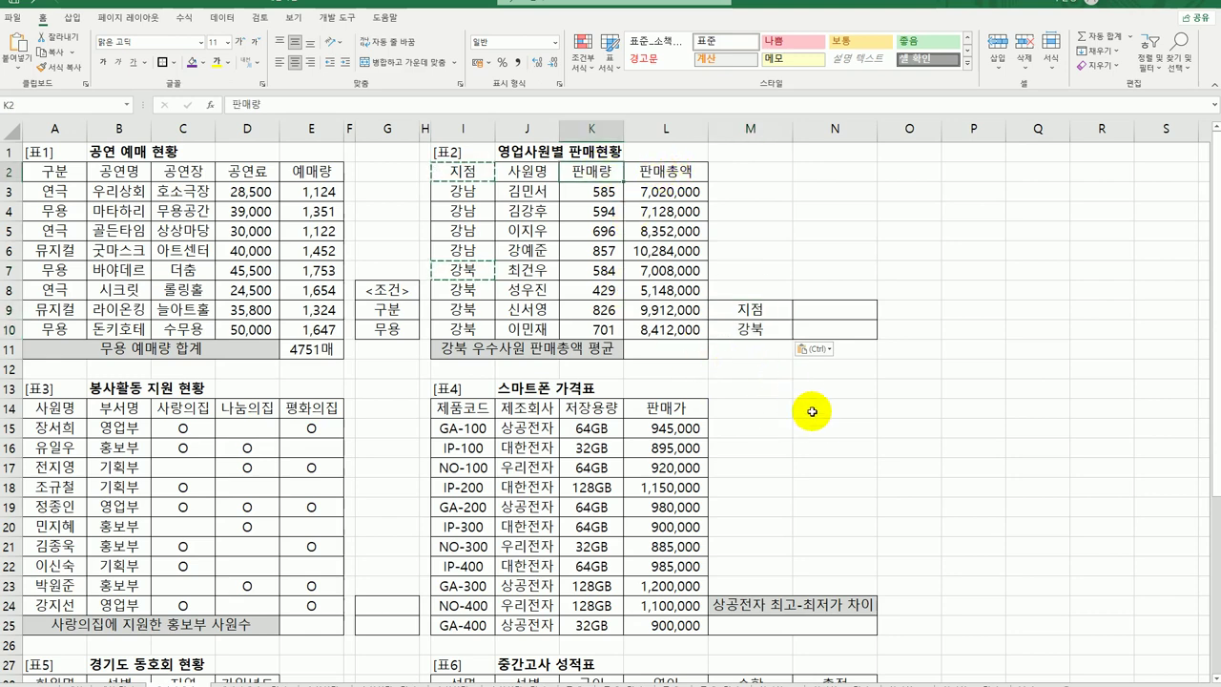
{"action": "key", "text": "ctrl+c"}
{"action": "left_click", "coordinate": [838, 301]}
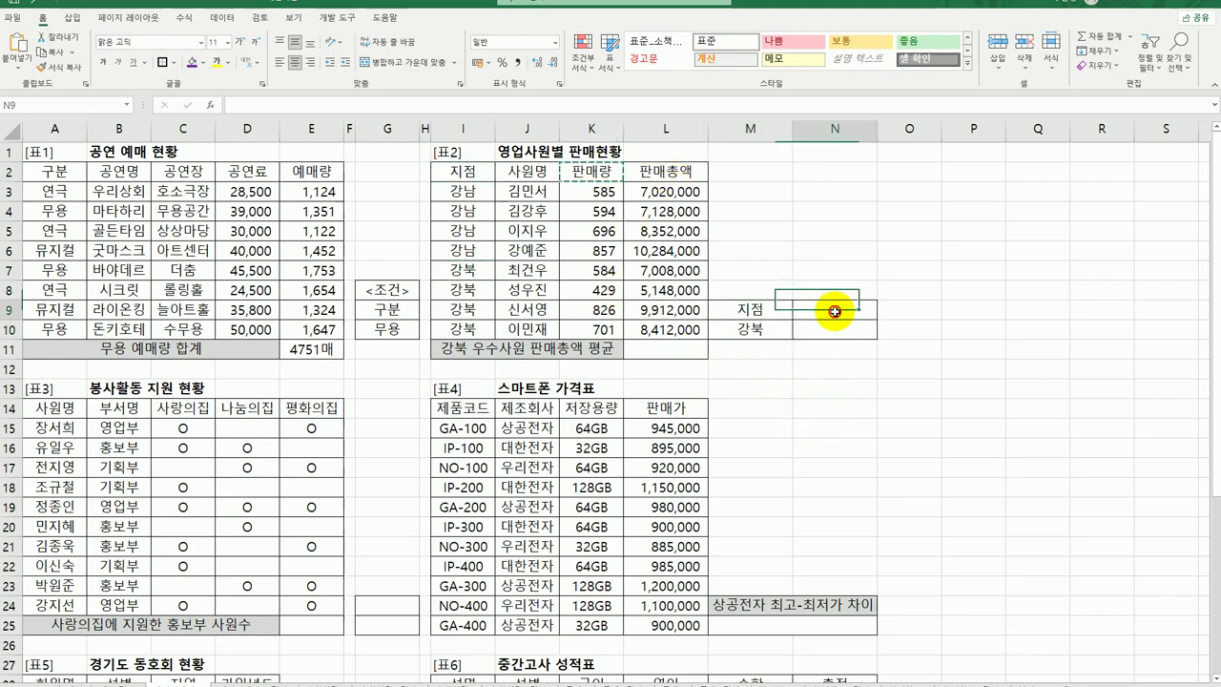
{"action": "key", "text": "ctrl+v"}
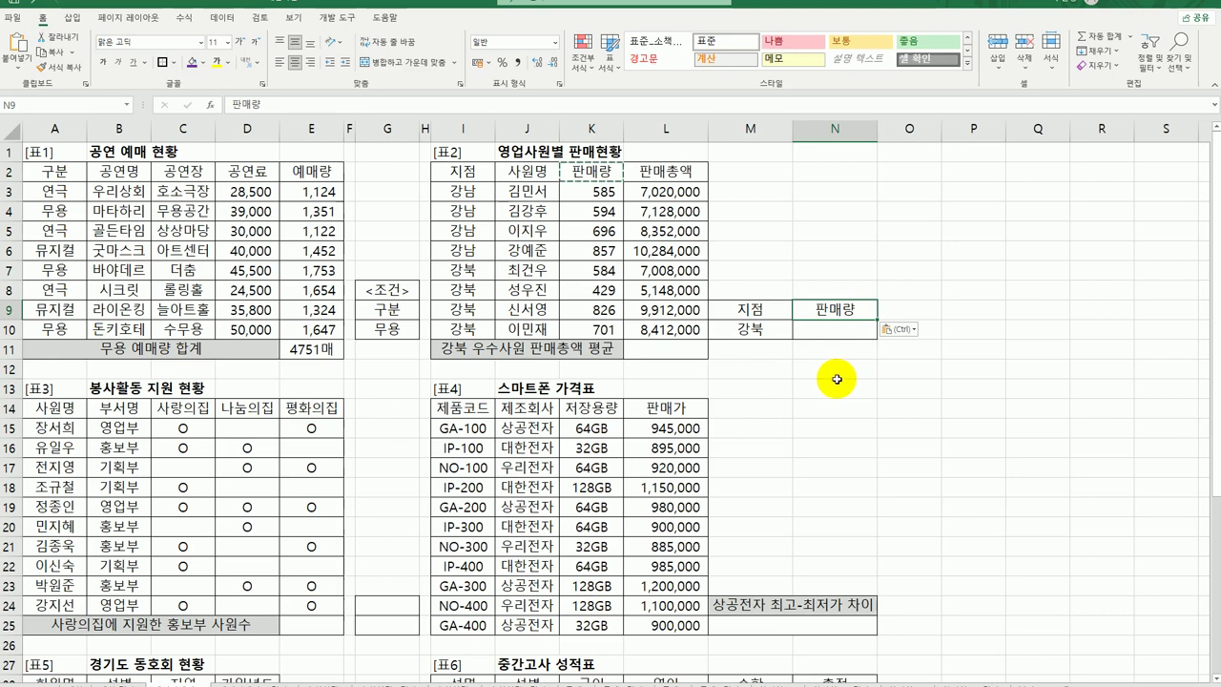
{"action": "left_click", "coordinate": [836, 330]}
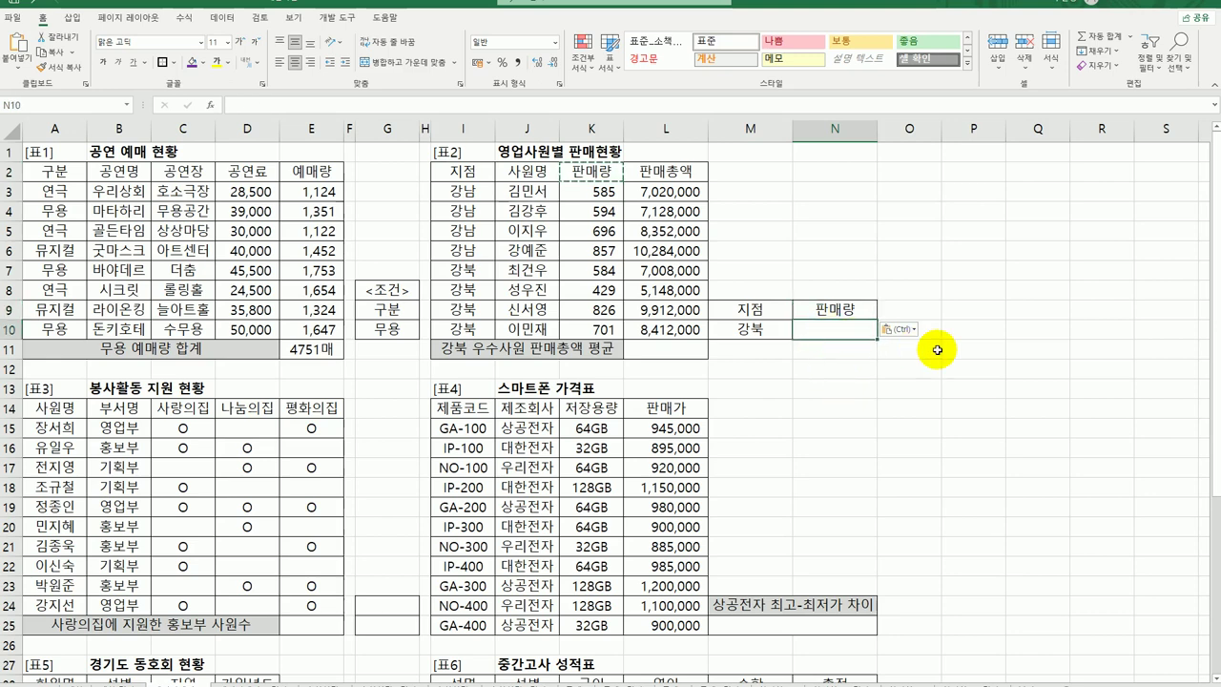
{"action": "type", "text": ">=700"}
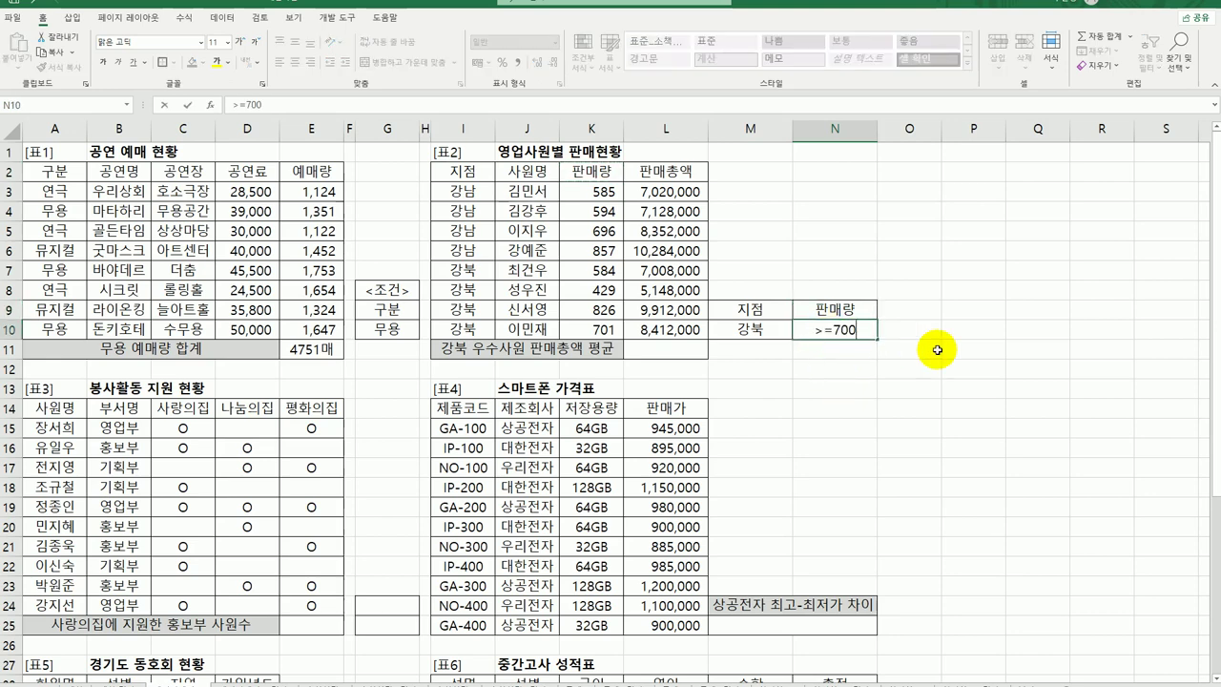
{"action": "key", "text": "Return"}
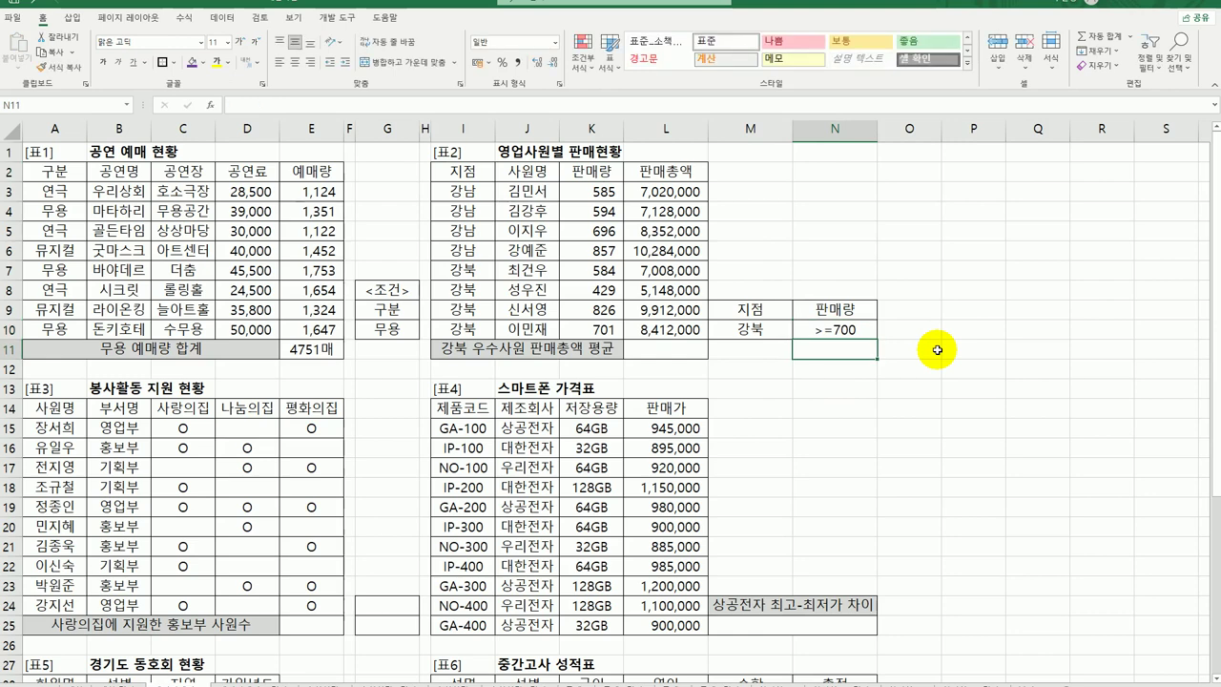
Copy the condition range M9:N10 to the empty cells starting at P9
{"action": "left_click_drag", "start_coordinate": [763, 329], "coordinate": [829, 332]}
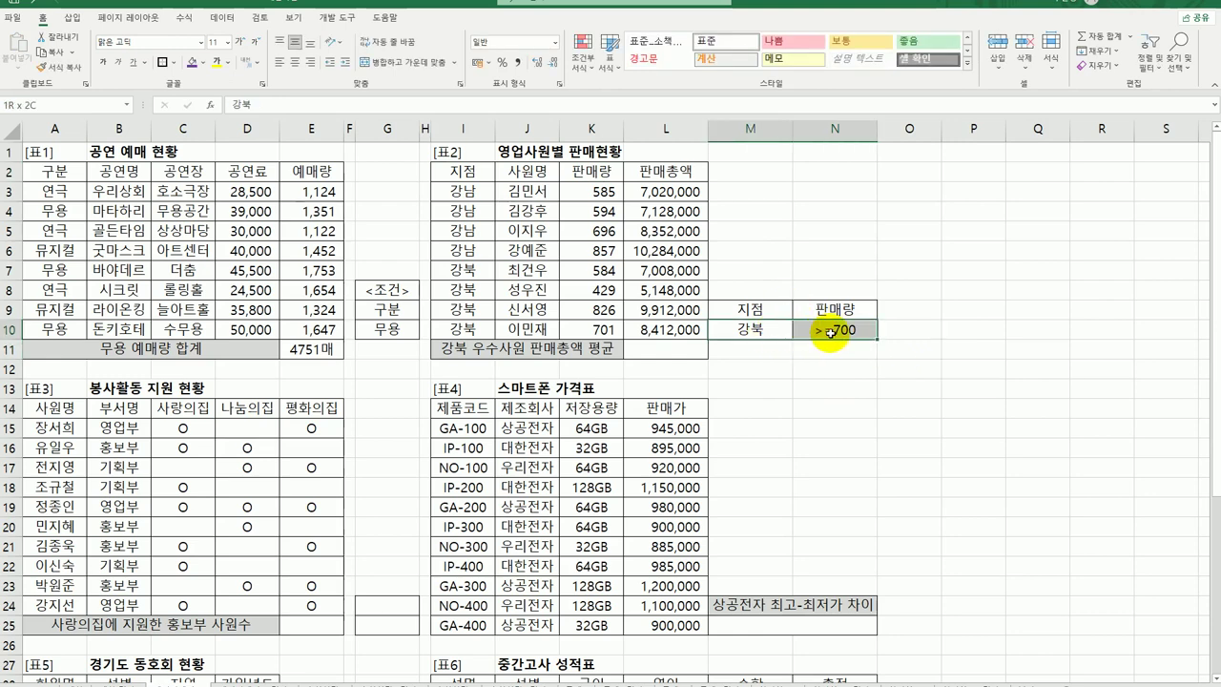
{"action": "left_click", "coordinate": [812, 407]}
{"action": "left_click_drag", "start_coordinate": [750, 310], "coordinate": [833, 329]}
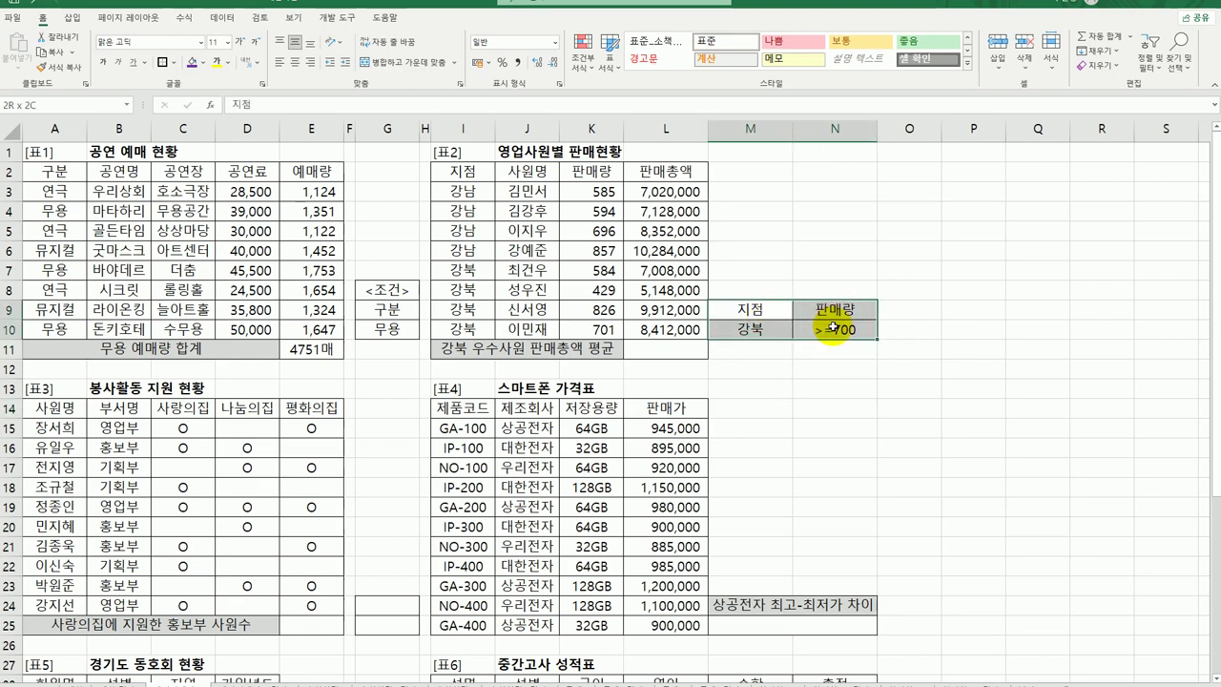
{"action": "key", "text": "ctrl+c"}
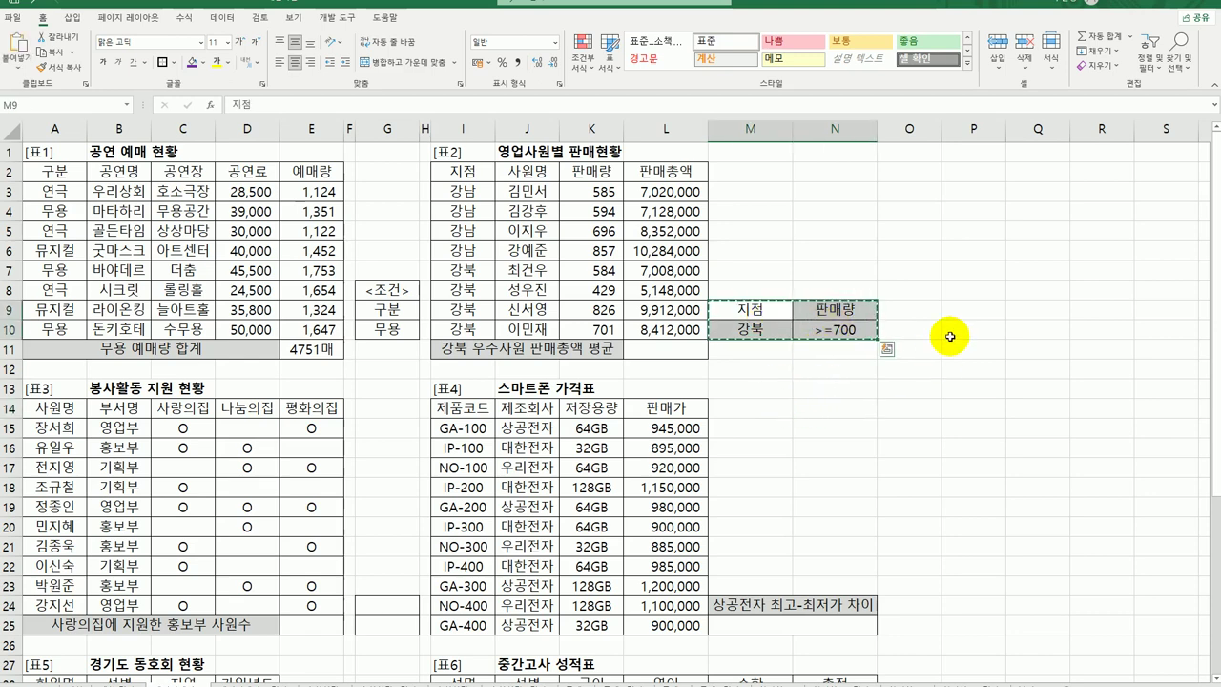
{"action": "left_click", "coordinate": [971, 311]}
{"action": "key", "text": "ctrl+v"}
Move the >=700 condition in the copied range from Q10 down to Q11, one row below 강북
{"action": "left_click", "coordinate": [1033, 330]}
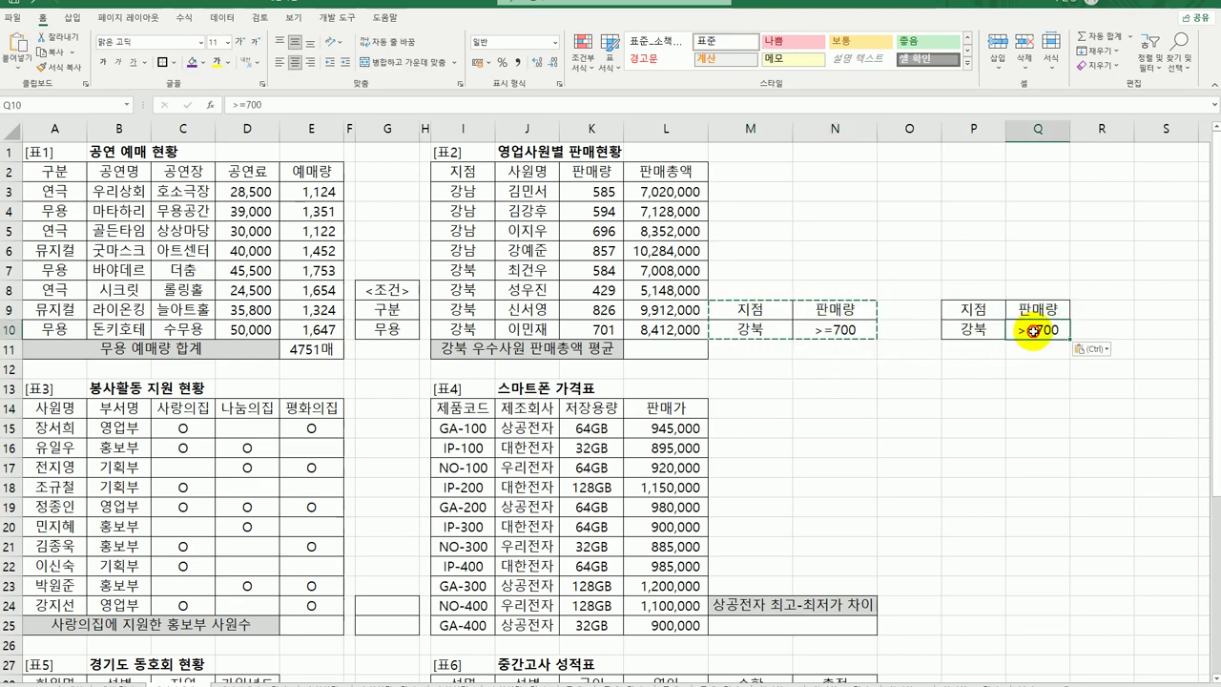
{"action": "left_click_drag", "start_coordinate": [1034, 338], "coordinate": [1035, 355]}
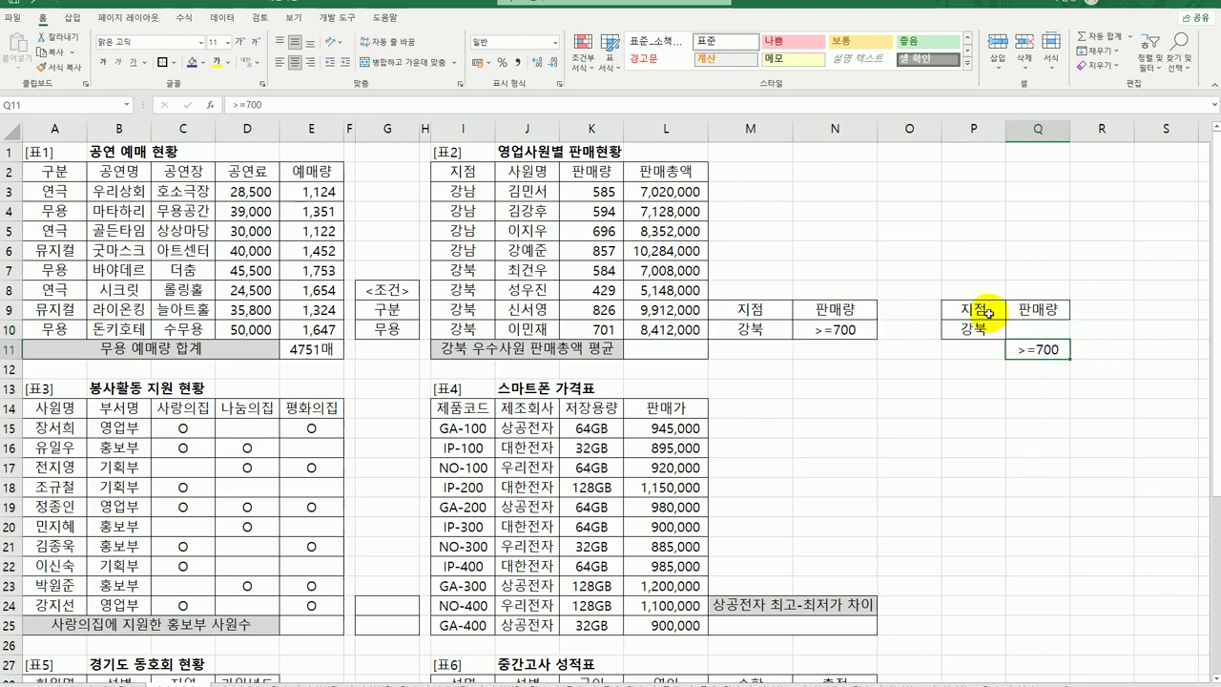
{"action": "left_click_drag", "start_coordinate": [992, 311], "coordinate": [1042, 357]}
{"action": "left_click", "coordinate": [956, 428]}
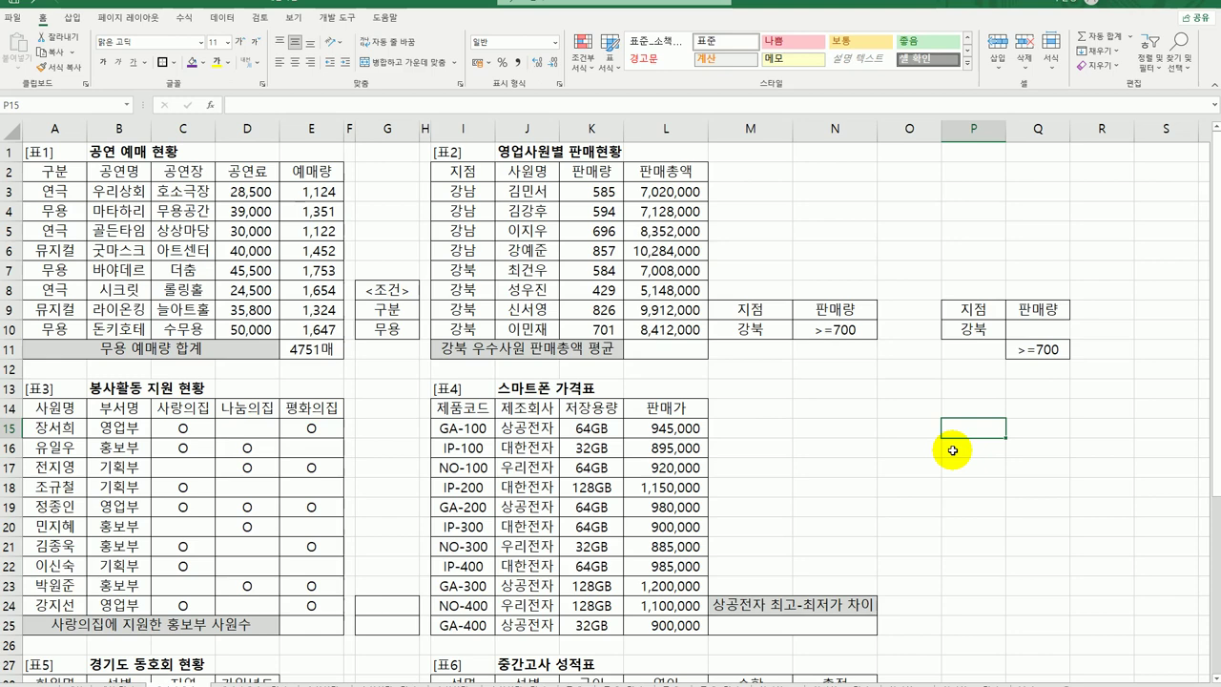
Start a DAVERAGE formula in L11 for the 강북 판매총액 average and open its function arguments
{"action": "left_click", "coordinate": [668, 170]}
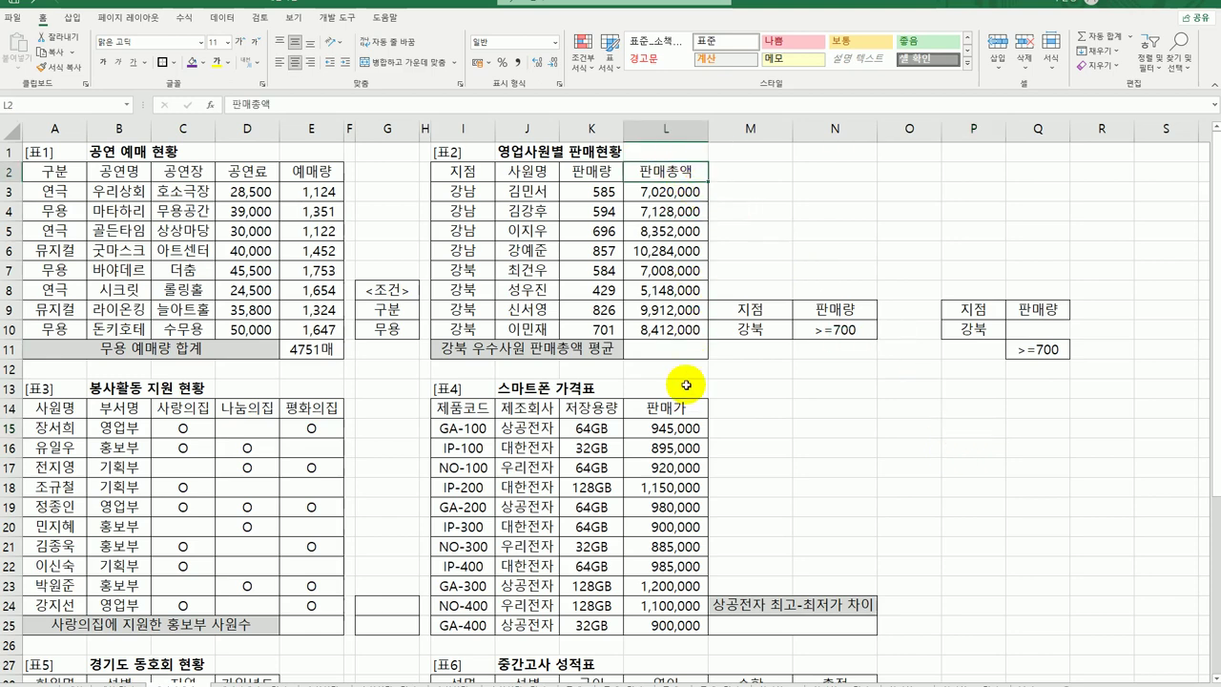
{"action": "left_click", "coordinate": [672, 350]}
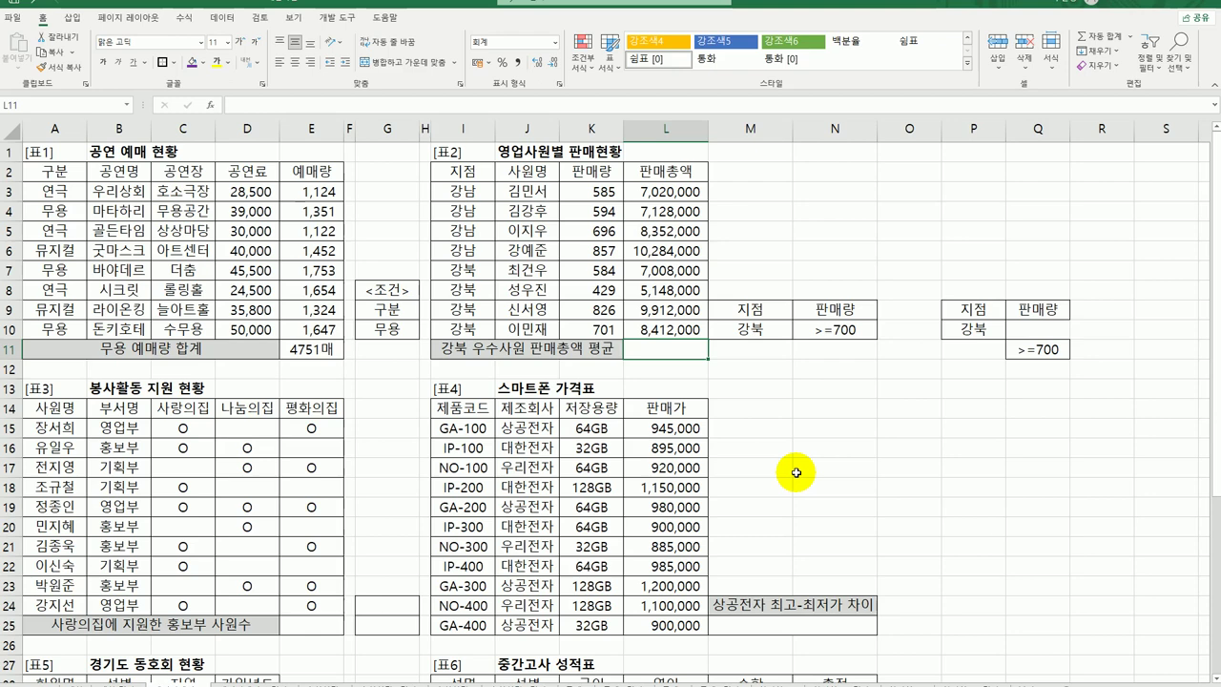
{"action": "type", "text": "="}
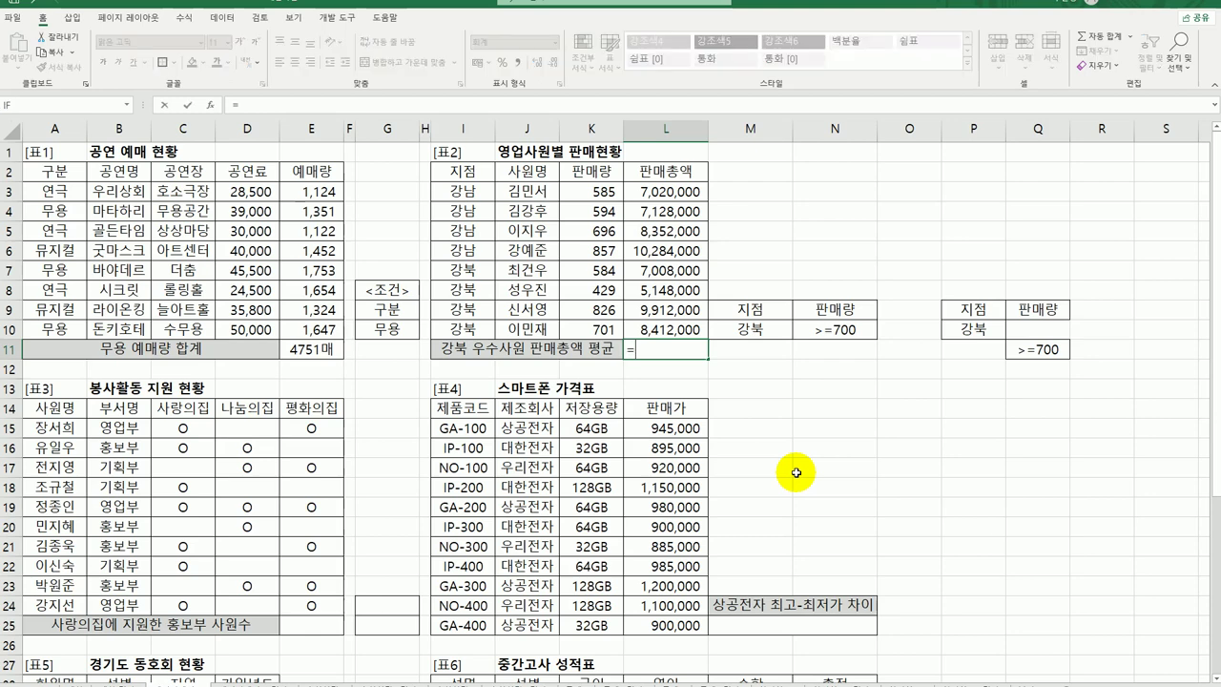
{"action": "type", "text": "ㅇ"}
{"action": "type", "text": "da"}
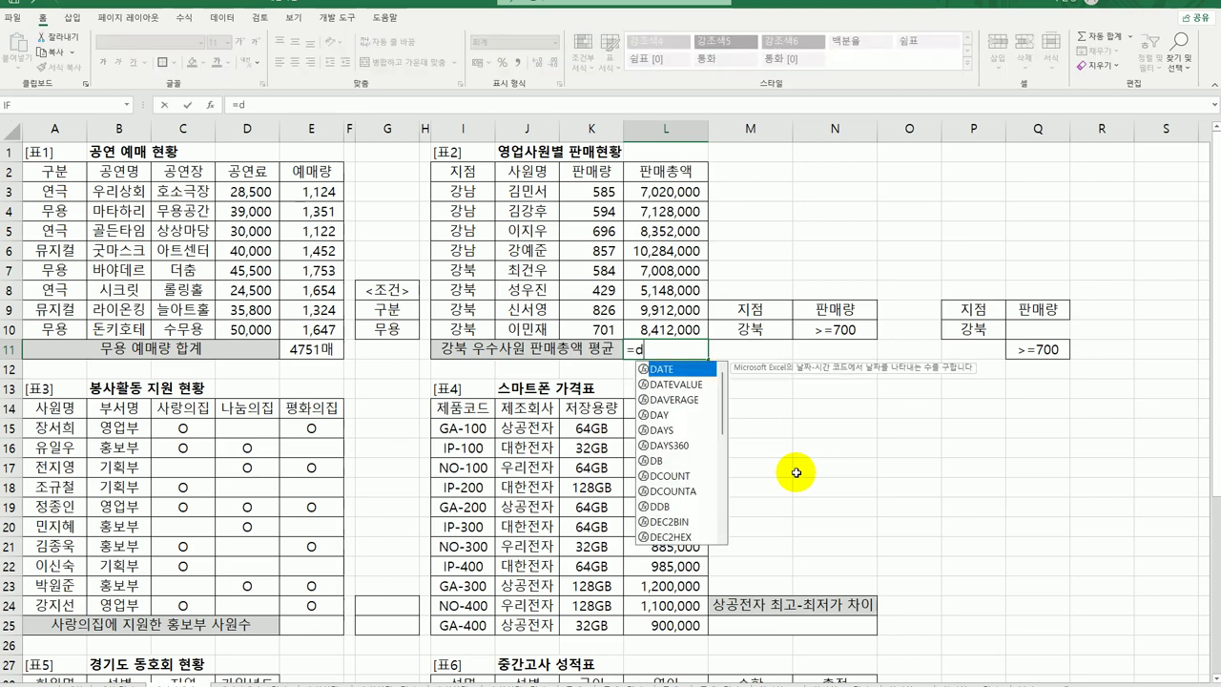
{"action": "left_click", "coordinate": [681, 399]}
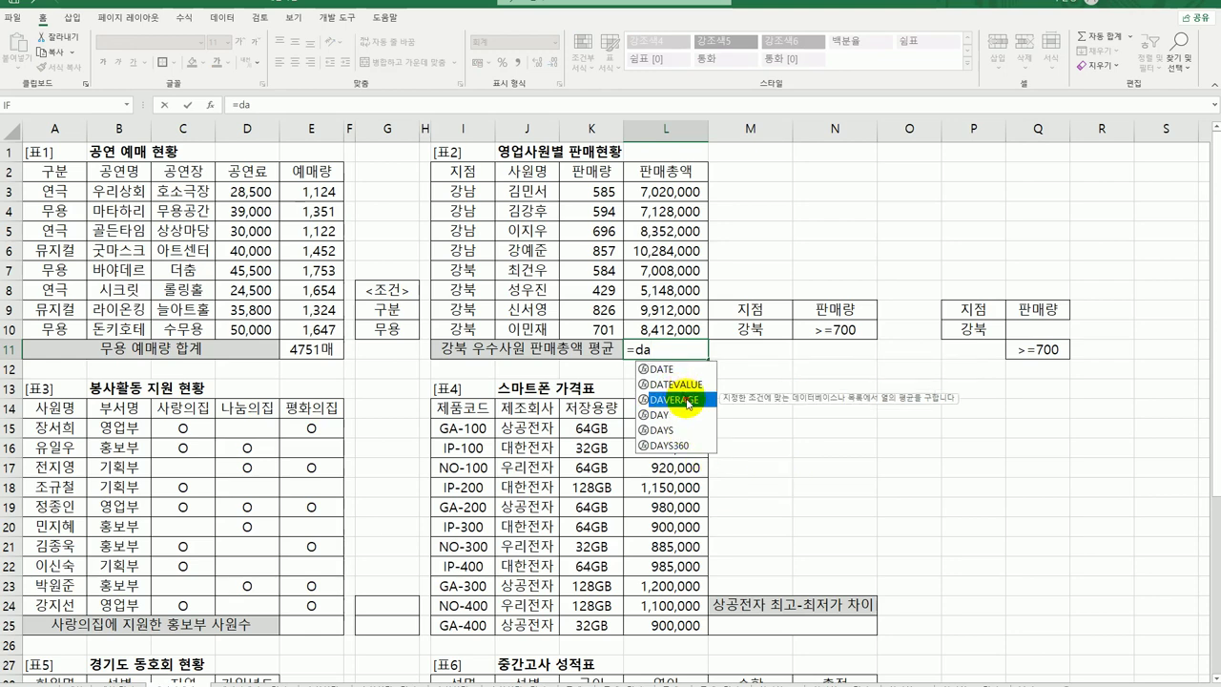
{"action": "double_click", "coordinate": [683, 399]}
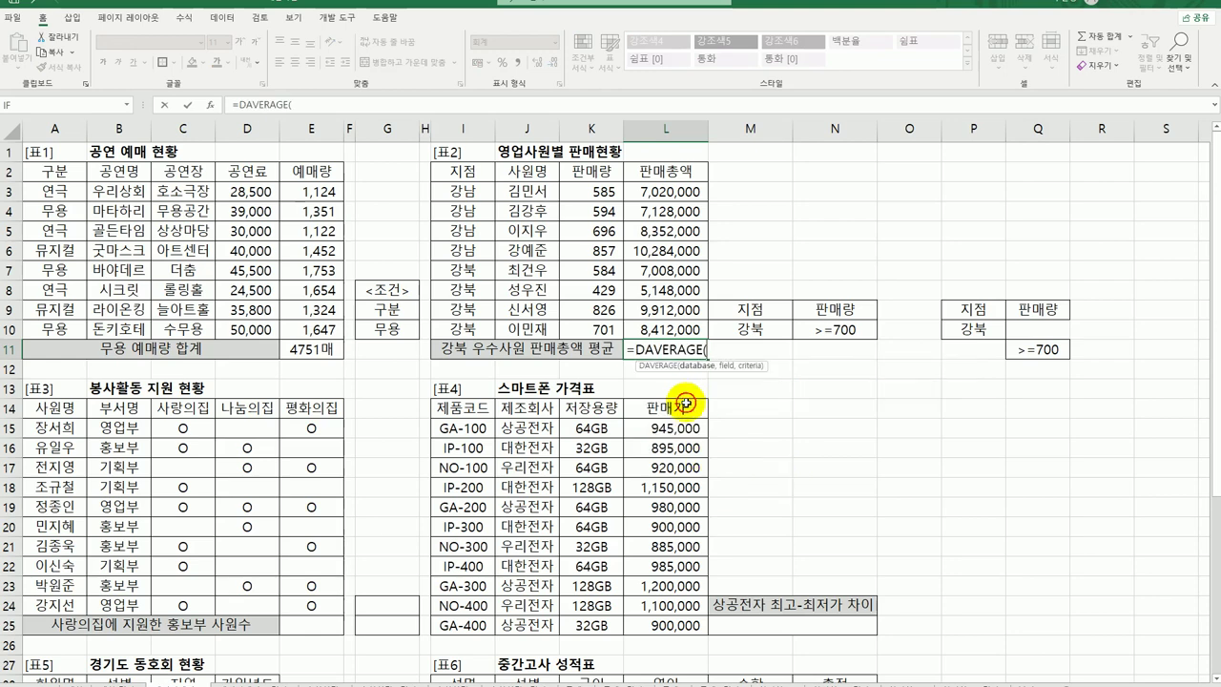
{"action": "left_click", "coordinate": [212, 106]}
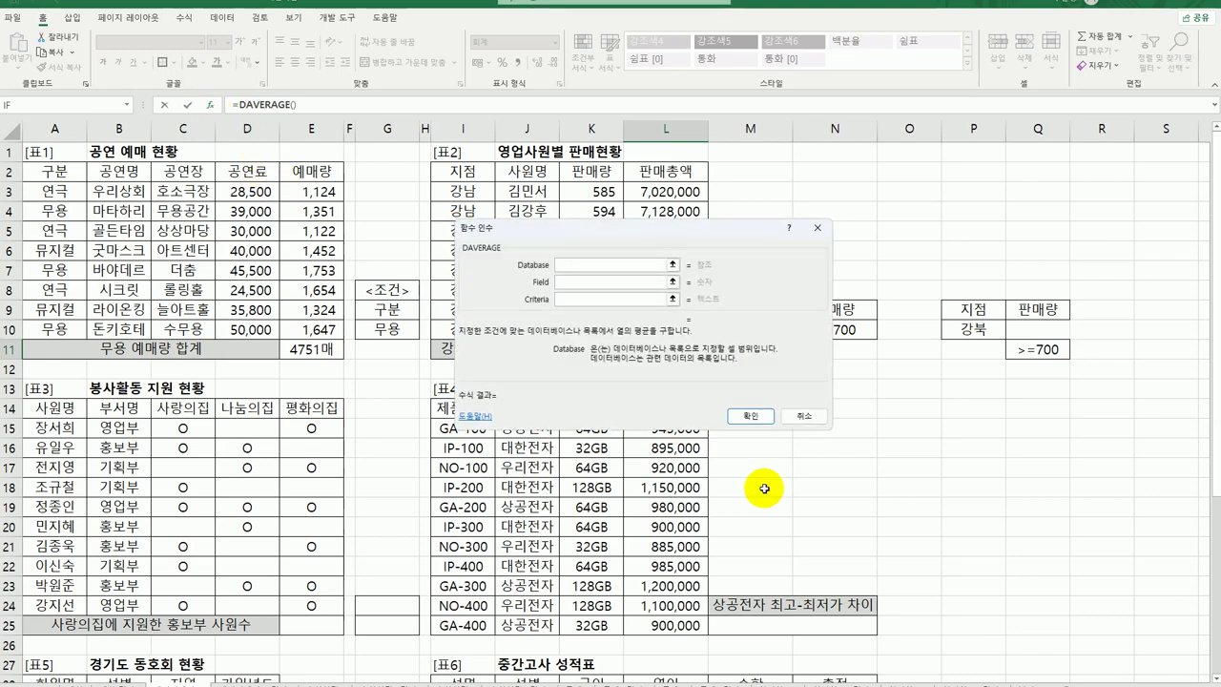
Set the DAVERAGE database to the [표2] range I2:L10 and the field to 4
{"action": "left_click_drag", "start_coordinate": [709, 233], "coordinate": [855, 418]}
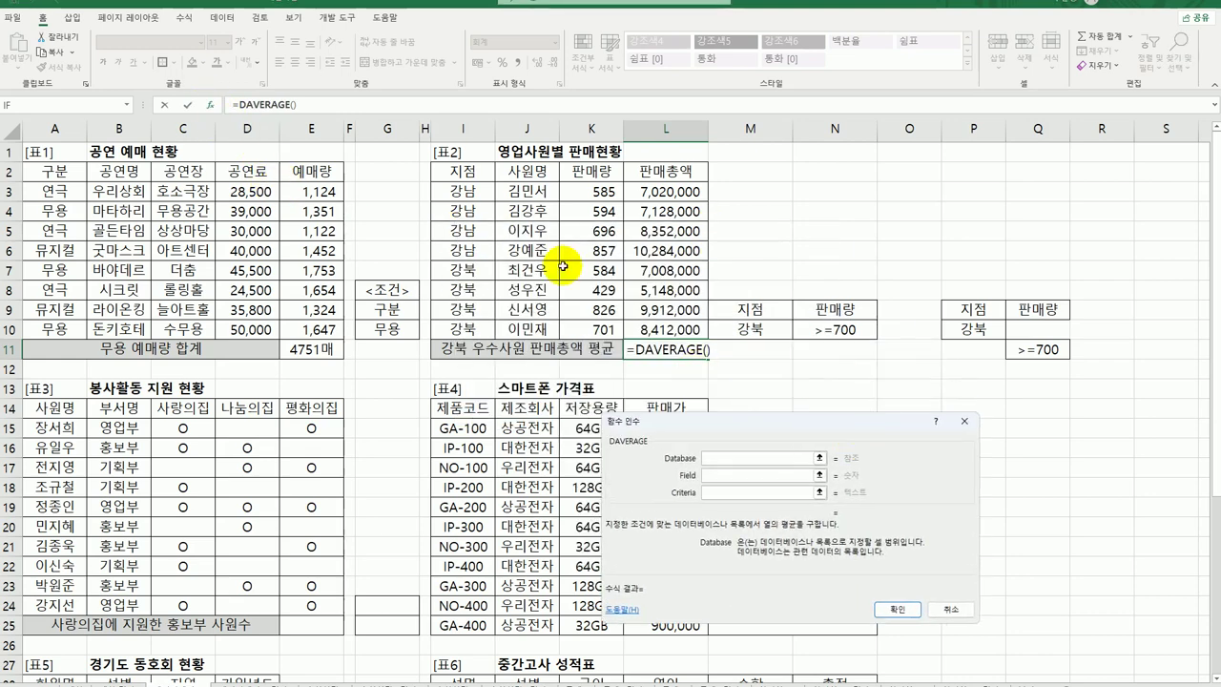
{"action": "left_click_drag", "start_coordinate": [470, 170], "coordinate": [665, 330]}
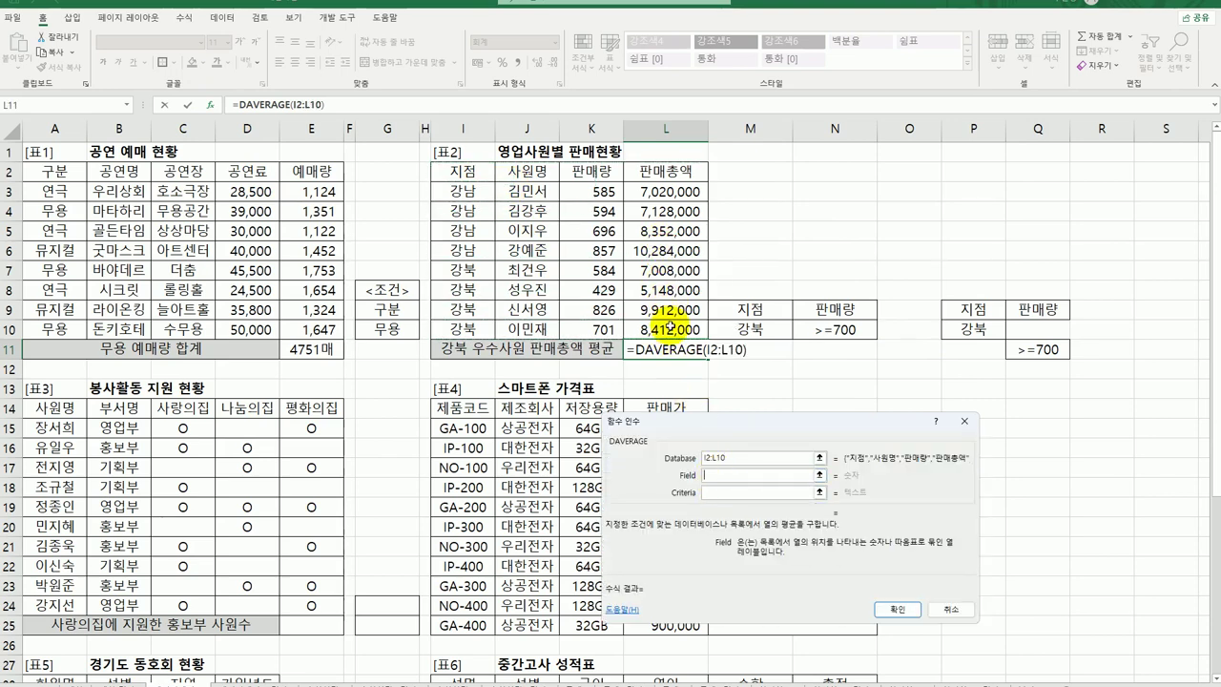
{"action": "left_click", "coordinate": [661, 171]}
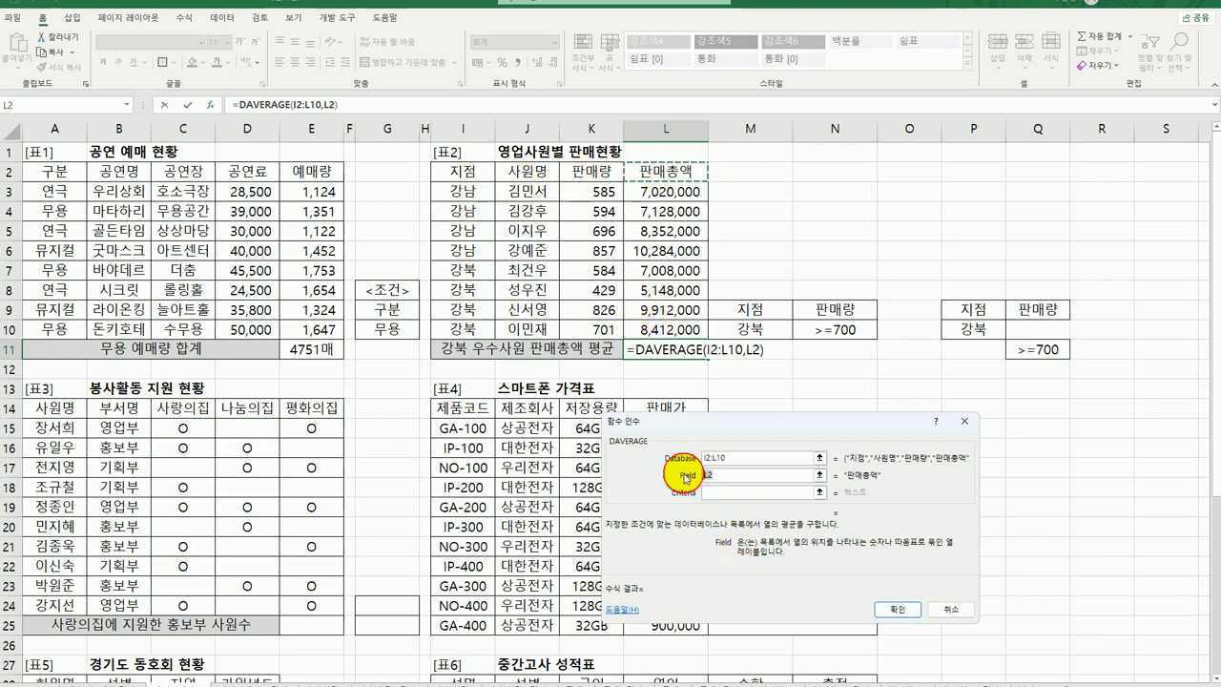
{"action": "type", "text": "4"}
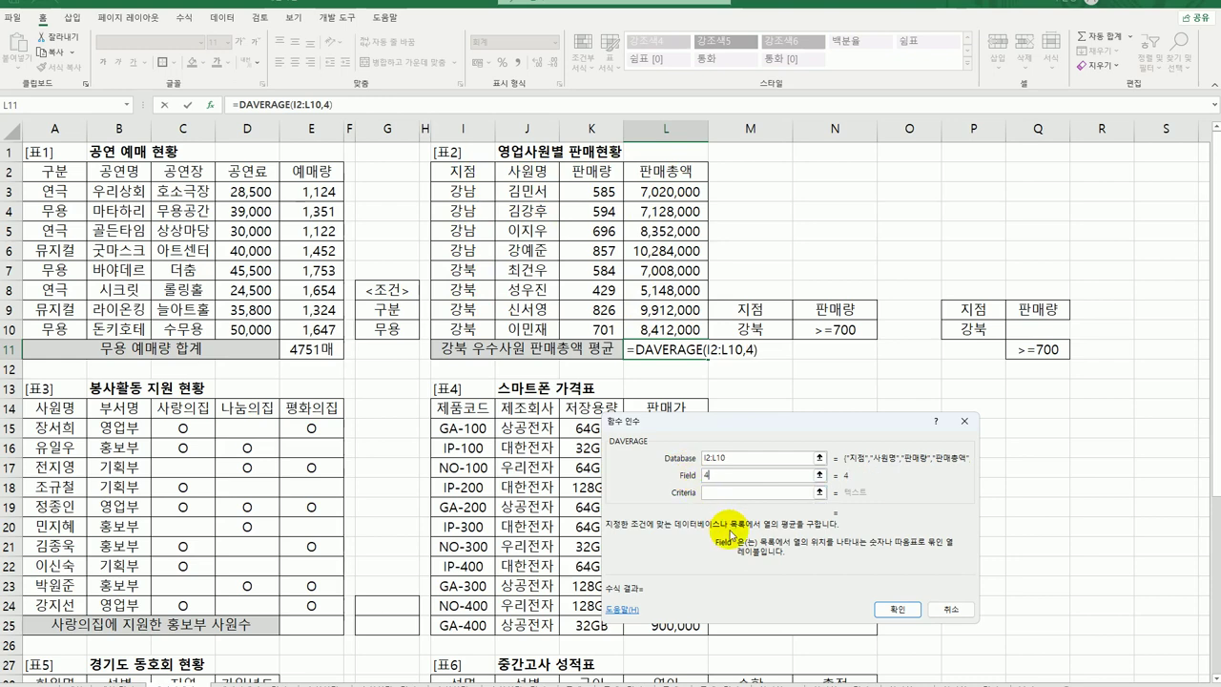
Set the DAVERAGE criteria to M9:N10 and insert the formula in L11
{"action": "left_click", "coordinate": [735, 491]}
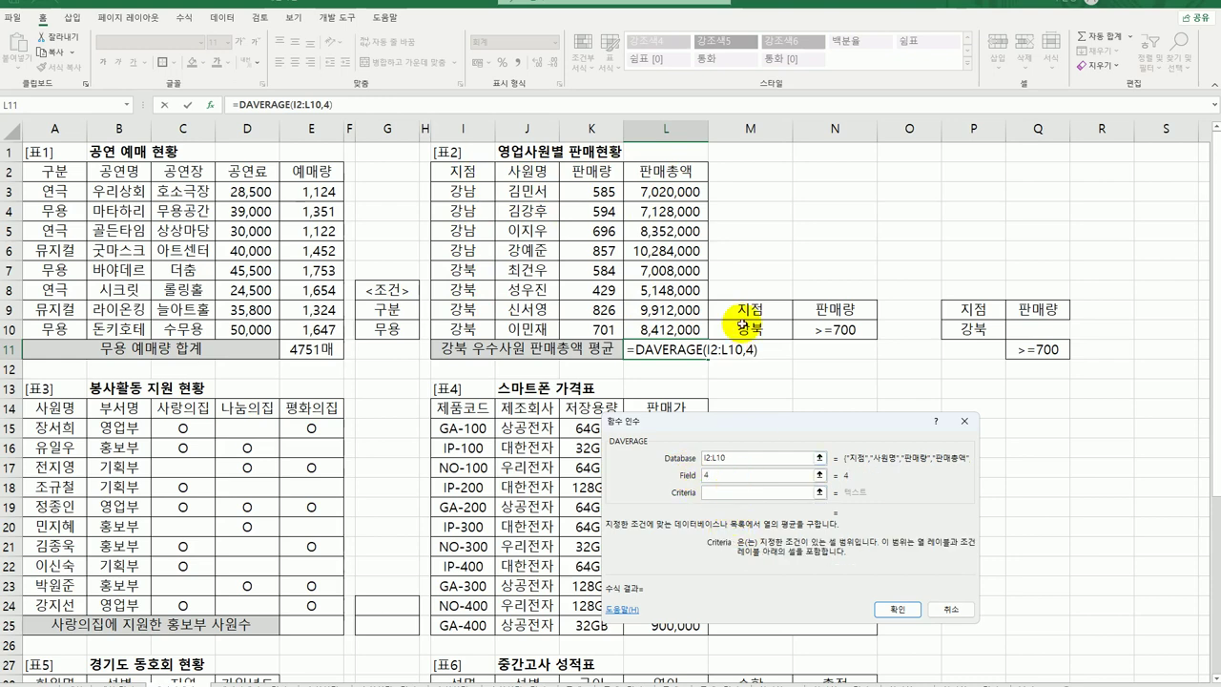
{"action": "left_click_drag", "start_coordinate": [747, 305], "coordinate": [839, 329]}
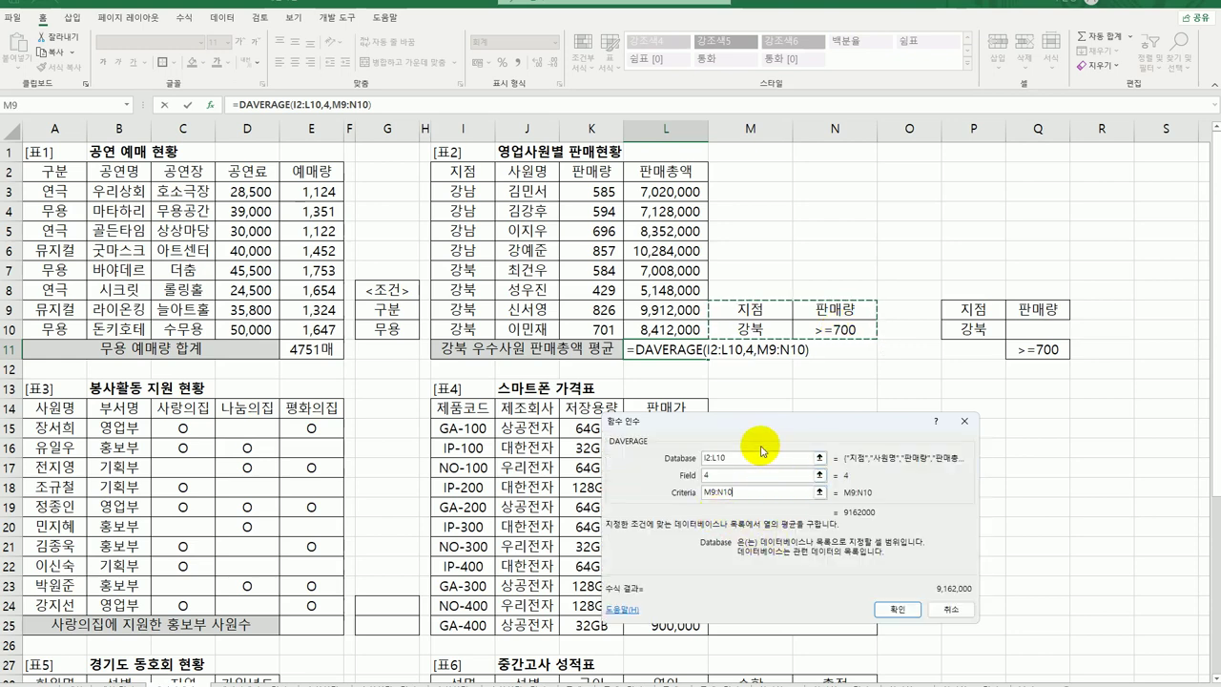
{"action": "left_click_drag", "start_coordinate": [758, 422], "coordinate": [781, 375]}
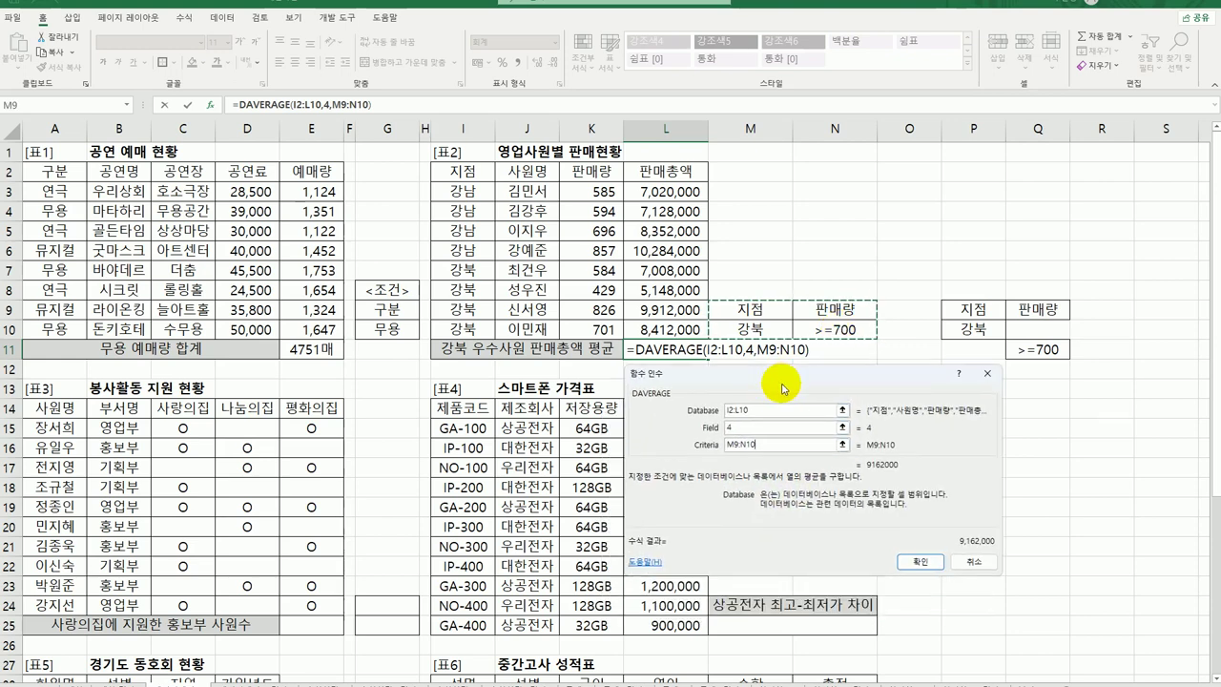
{"action": "left_click", "coordinate": [913, 563]}
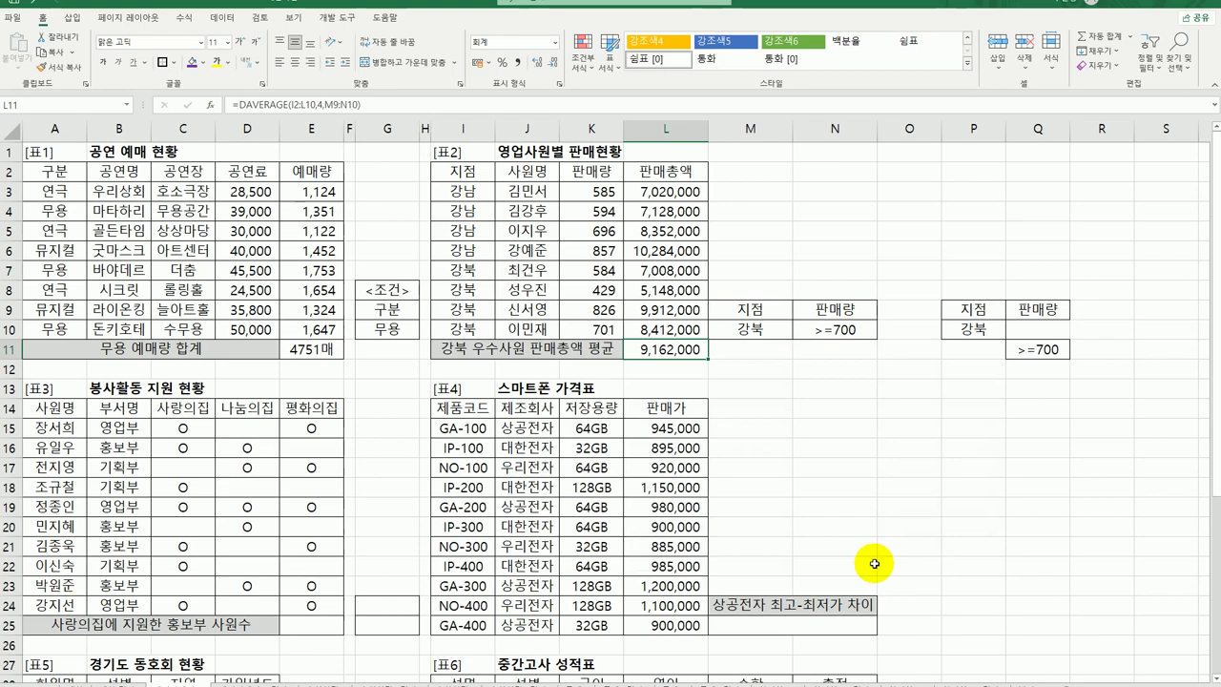
Copy the 부서명 header and a 홍보부 value from [표3] into the condition cells G24:G25
{"action": "scroll", "coordinate": [501, 527], "scroll_direction": "down", "scroll_amount": 1}
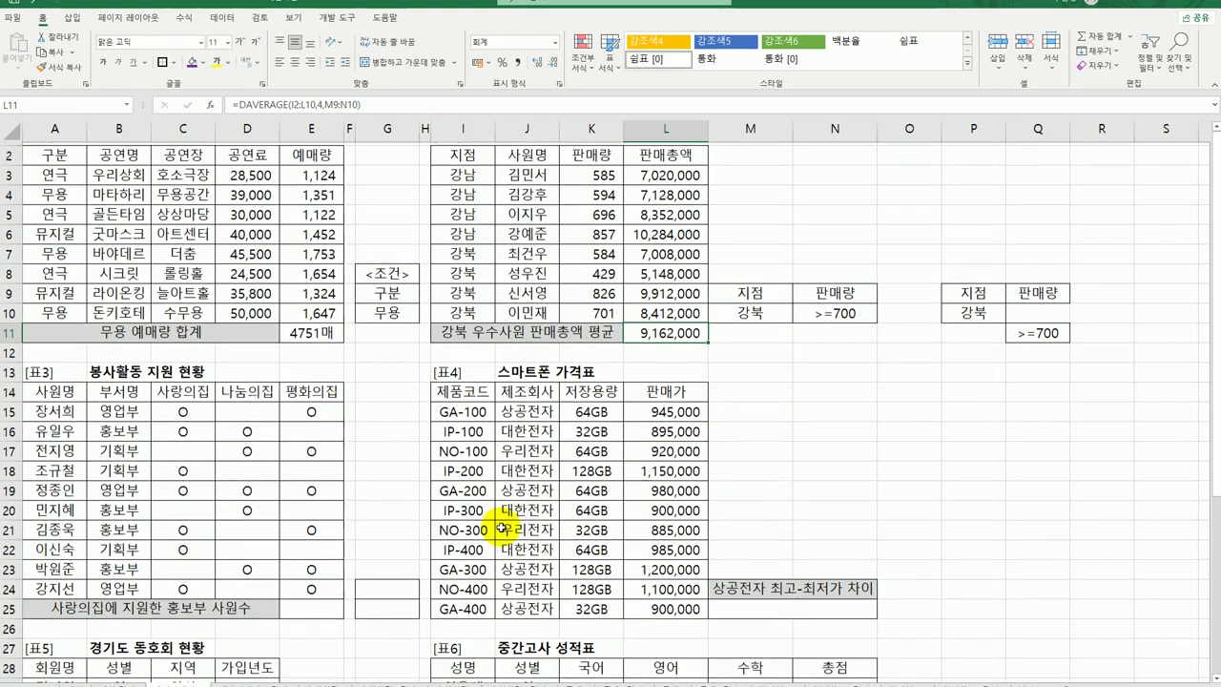
{"action": "scroll", "coordinate": [500, 527], "scroll_direction": "down", "scroll_amount": 3}
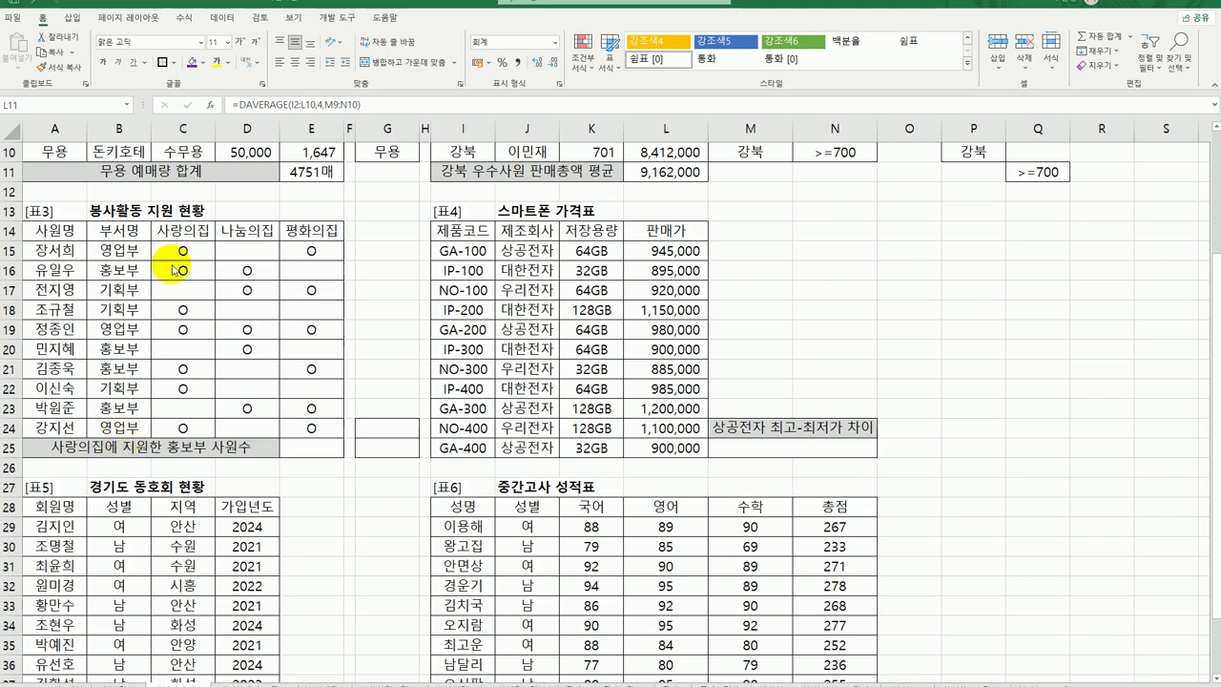
{"action": "left_click", "coordinate": [182, 232]}
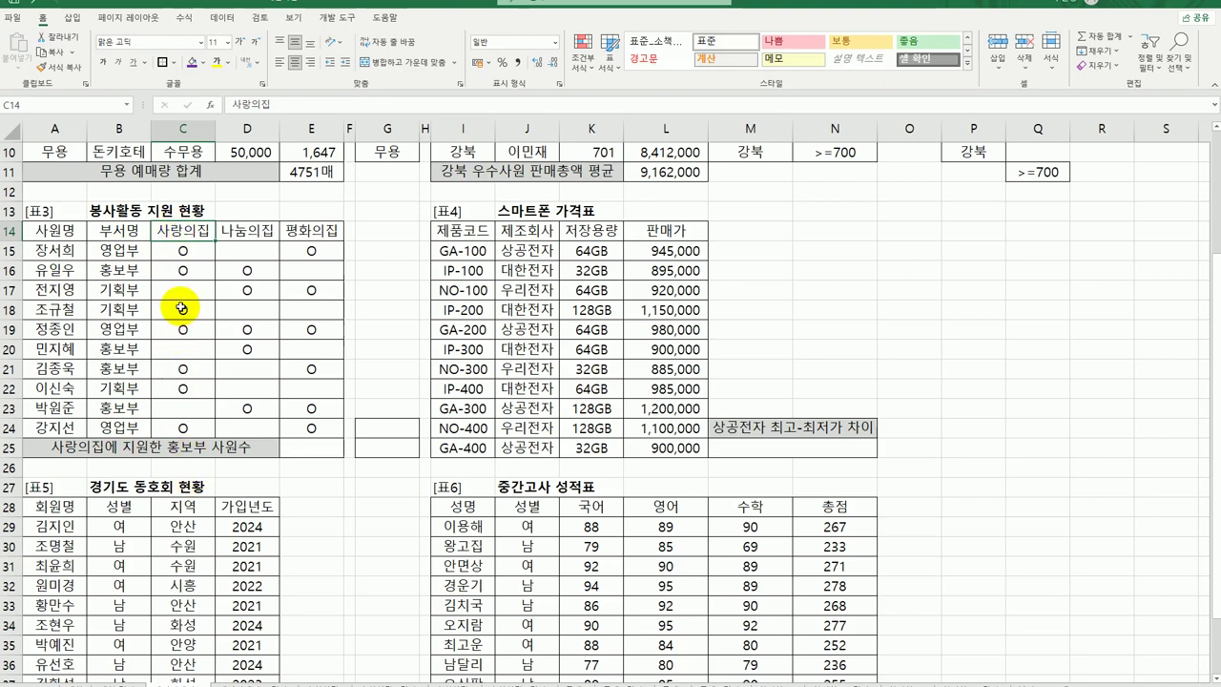
{"action": "left_click", "coordinate": [144, 270]}
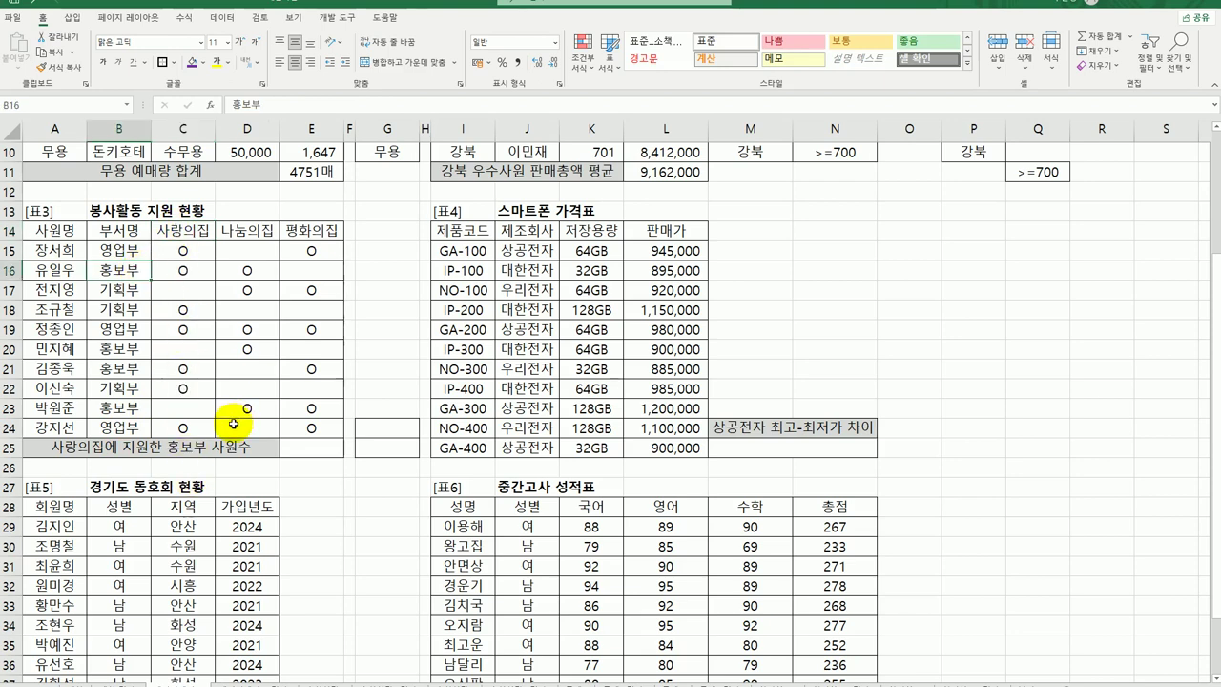
{"action": "left_click", "coordinate": [312, 448]}
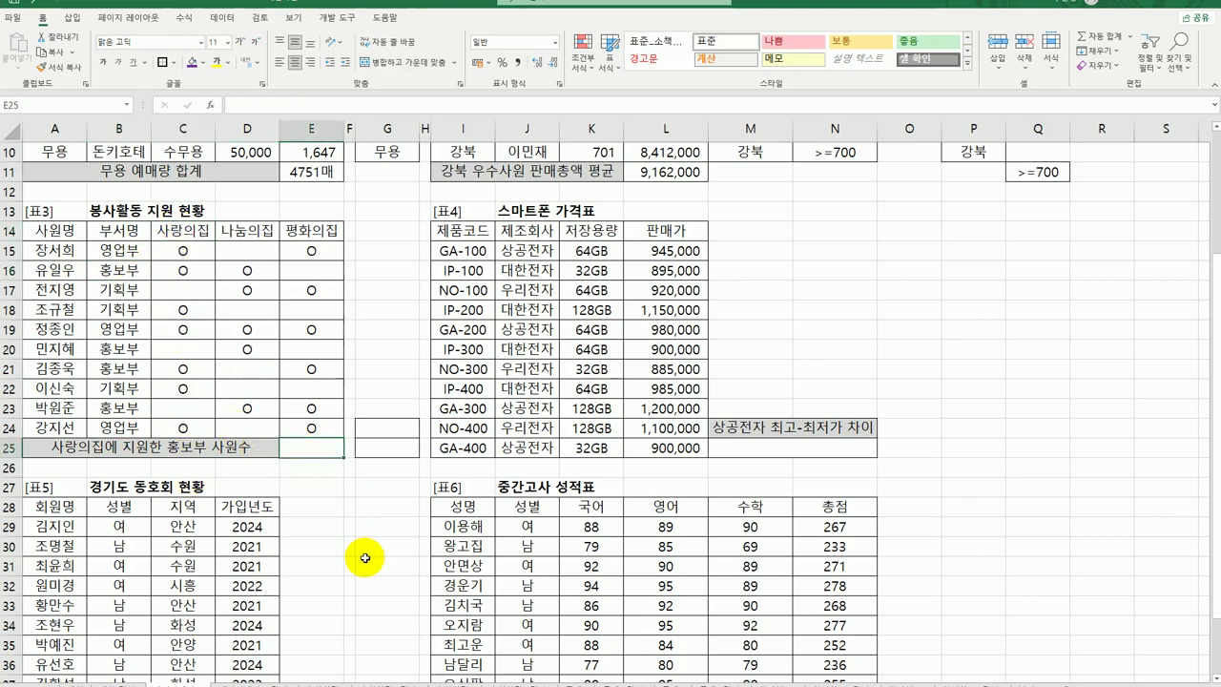
{"action": "left_click", "coordinate": [176, 229]}
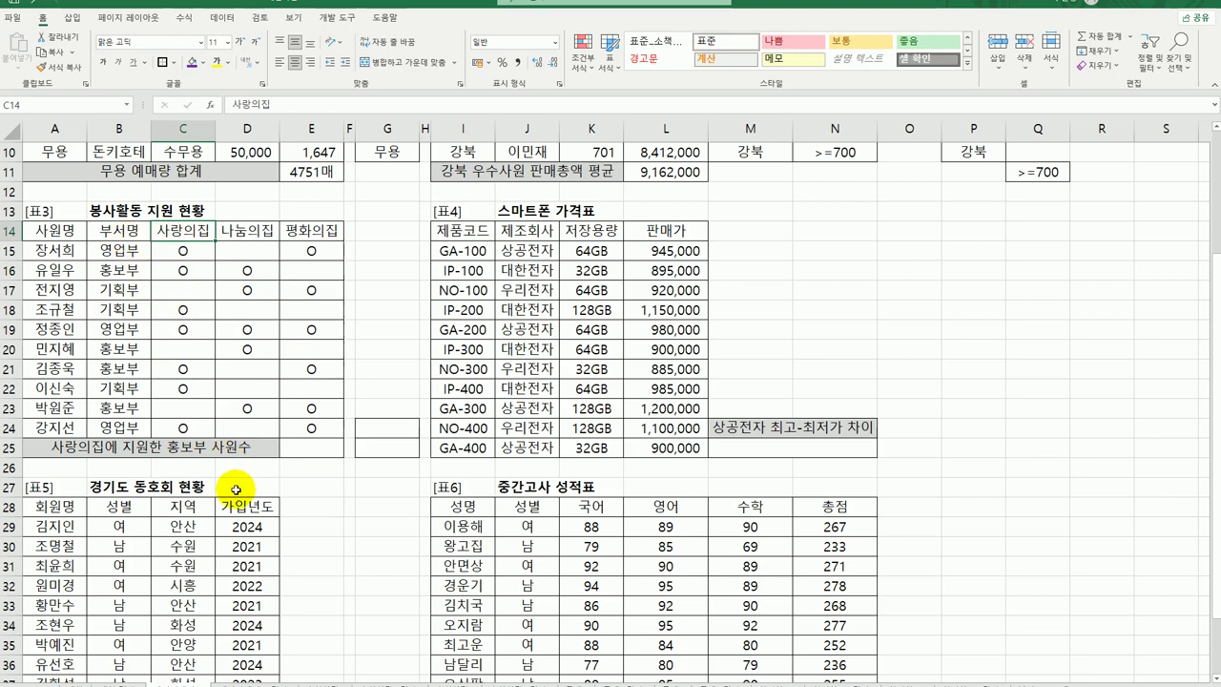
{"action": "left_click", "coordinate": [118, 230]}
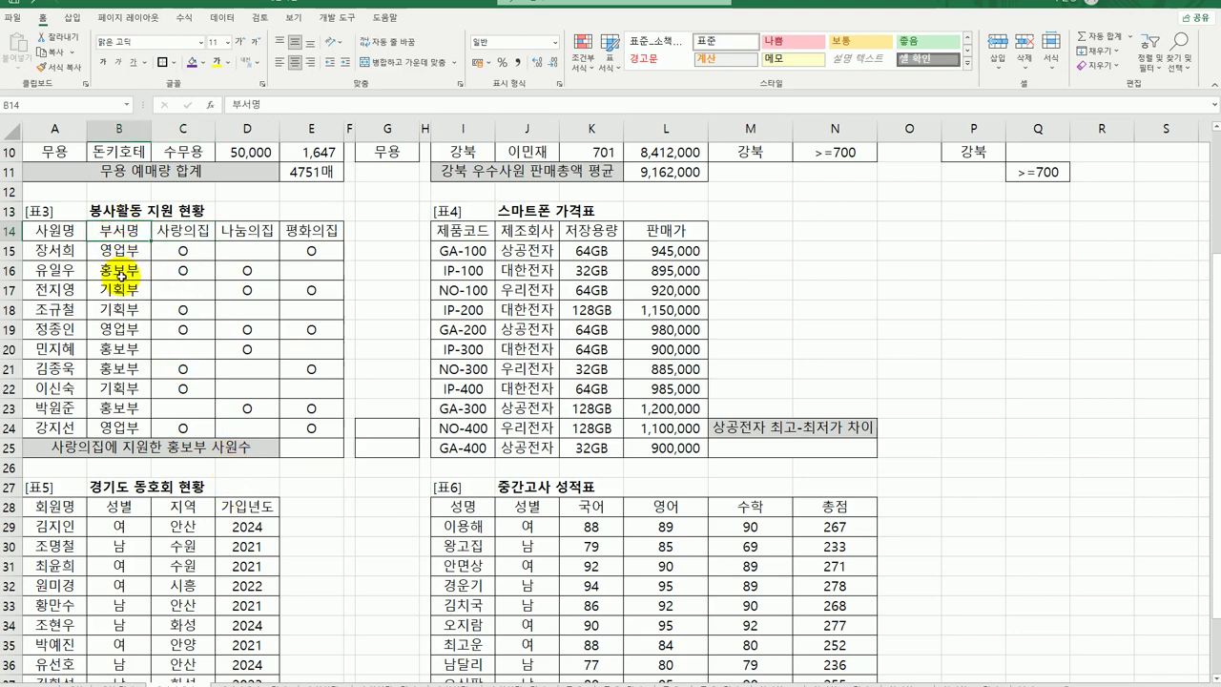
{"action": "left_click", "coordinate": [120, 270]}
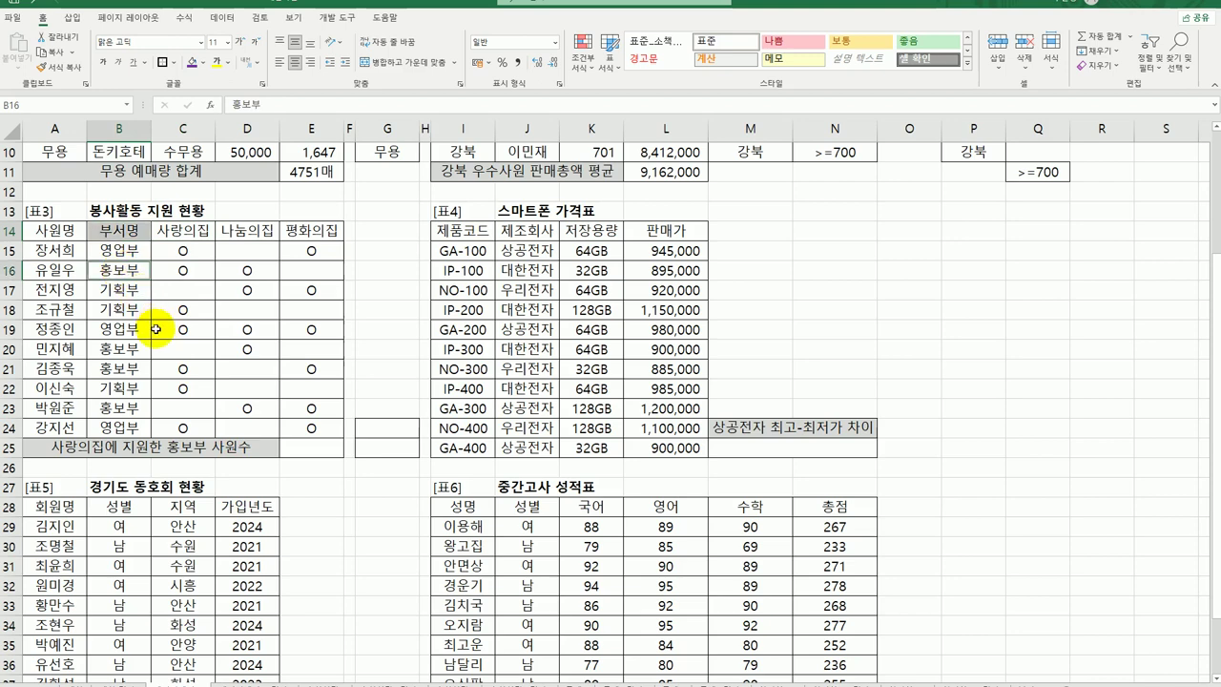
{"action": "key", "text": "ctrl+c"}
{"action": "left_click", "coordinate": [401, 428]}
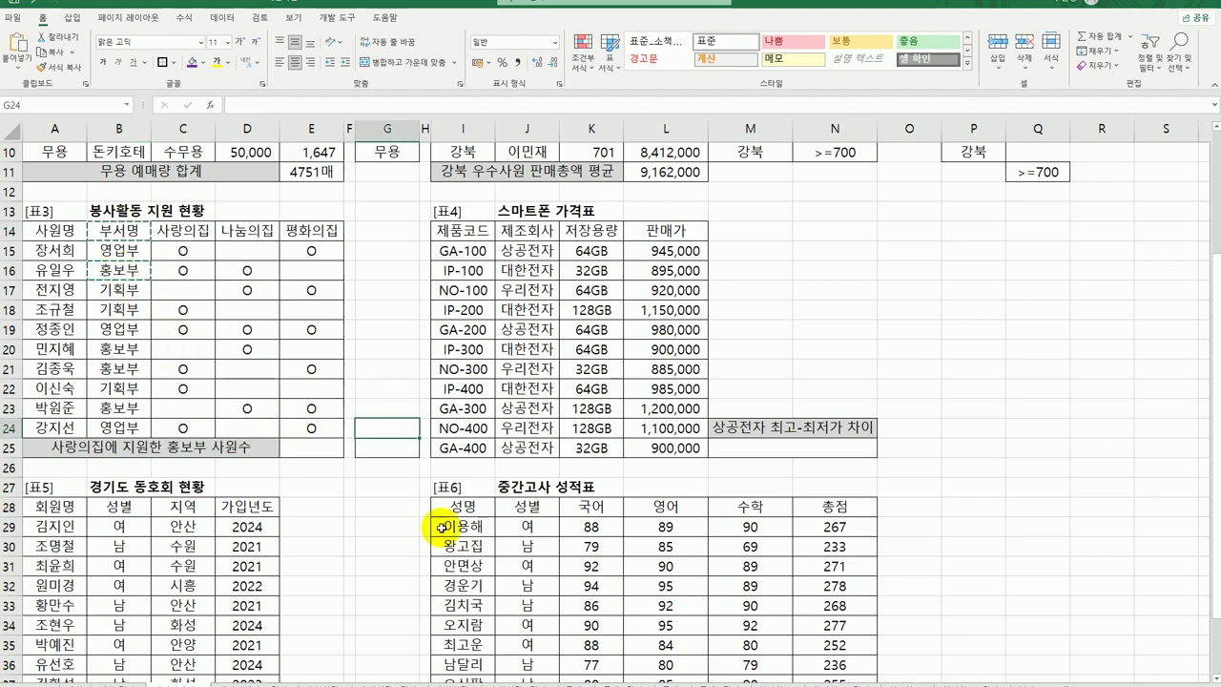
{"action": "key", "text": "ctrl+v"}
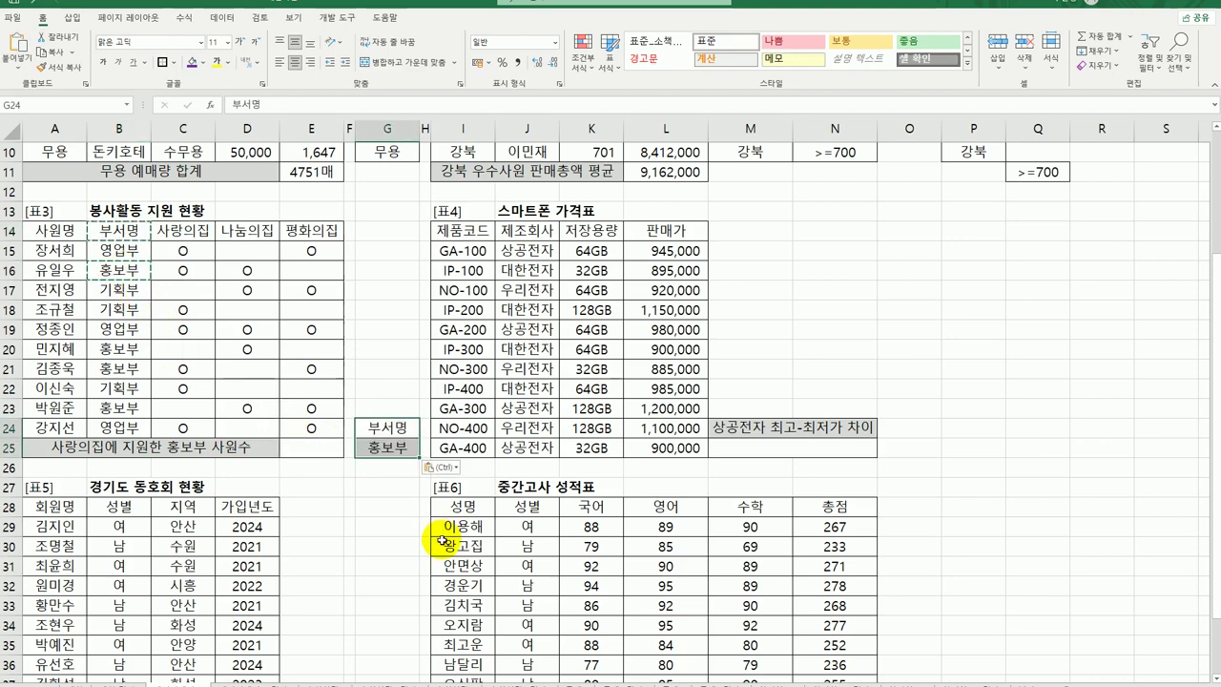
Start a DCOUNTA formula in E25 for the number of 홍보부 employees supporting 사랑의집 and open its function arguments
{"action": "left_click", "coordinate": [326, 447]}
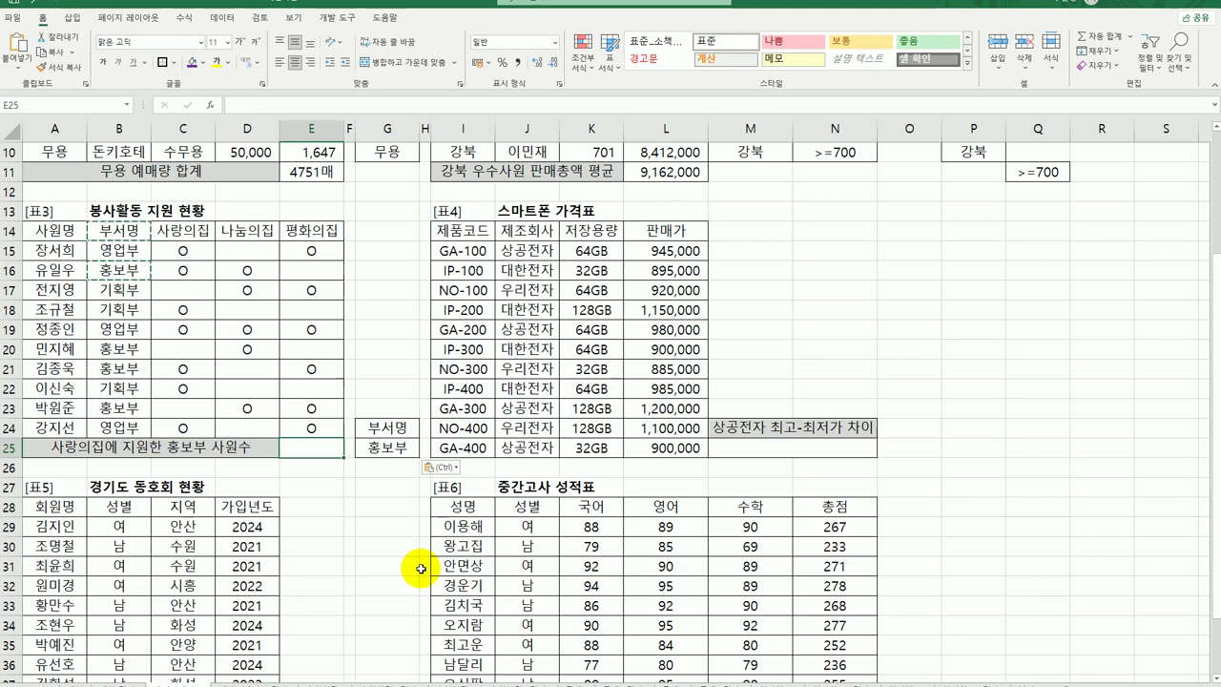
{"action": "left_click", "coordinate": [190, 230]}
{"action": "left_click", "coordinate": [182, 308]}
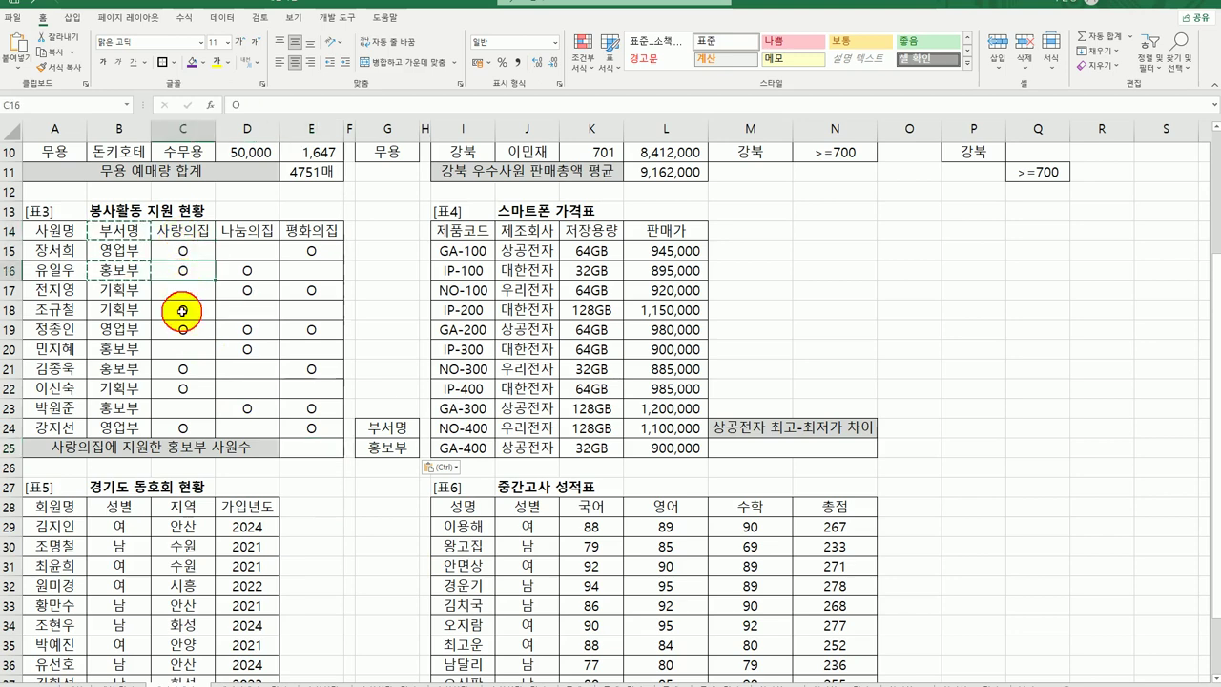
{"action": "left_click", "coordinate": [317, 446]}
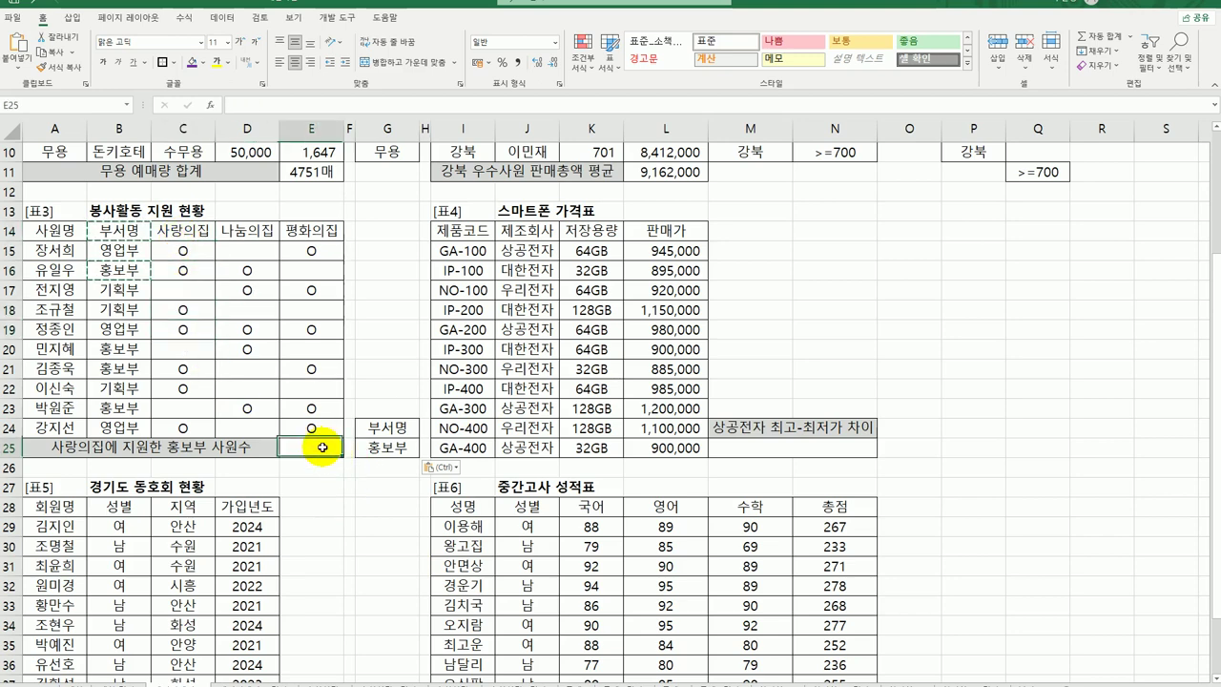
{"action": "type", "text": "=d"}
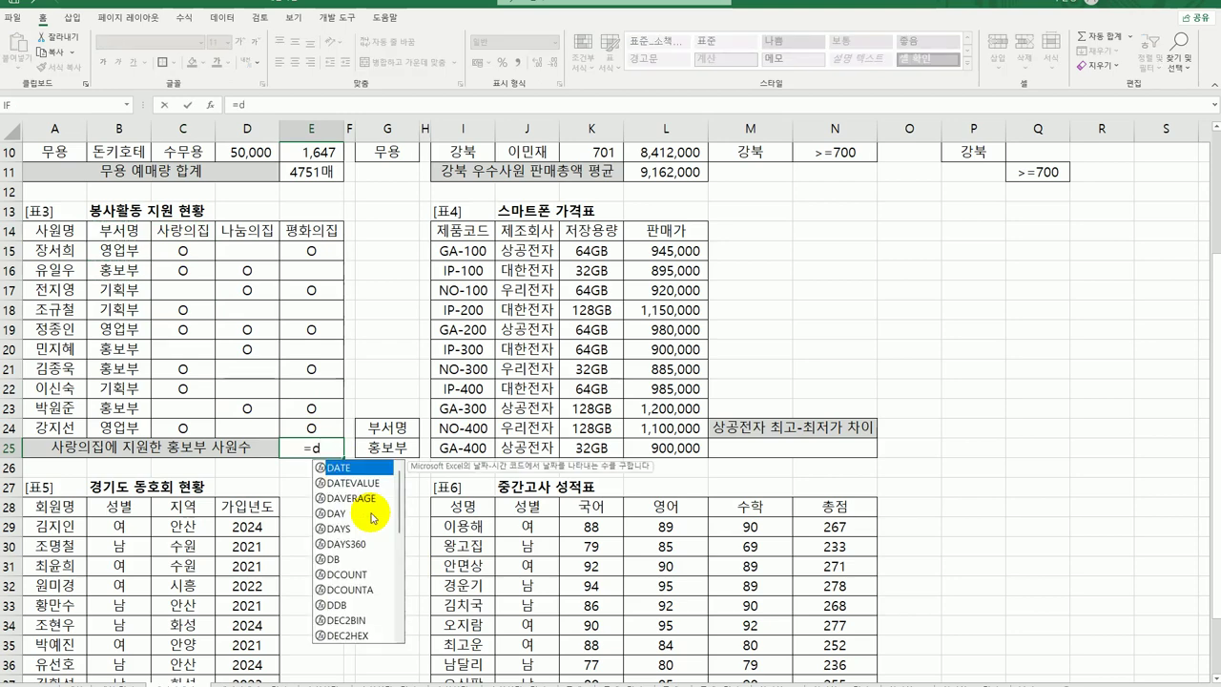
{"action": "type", "text": "c"}
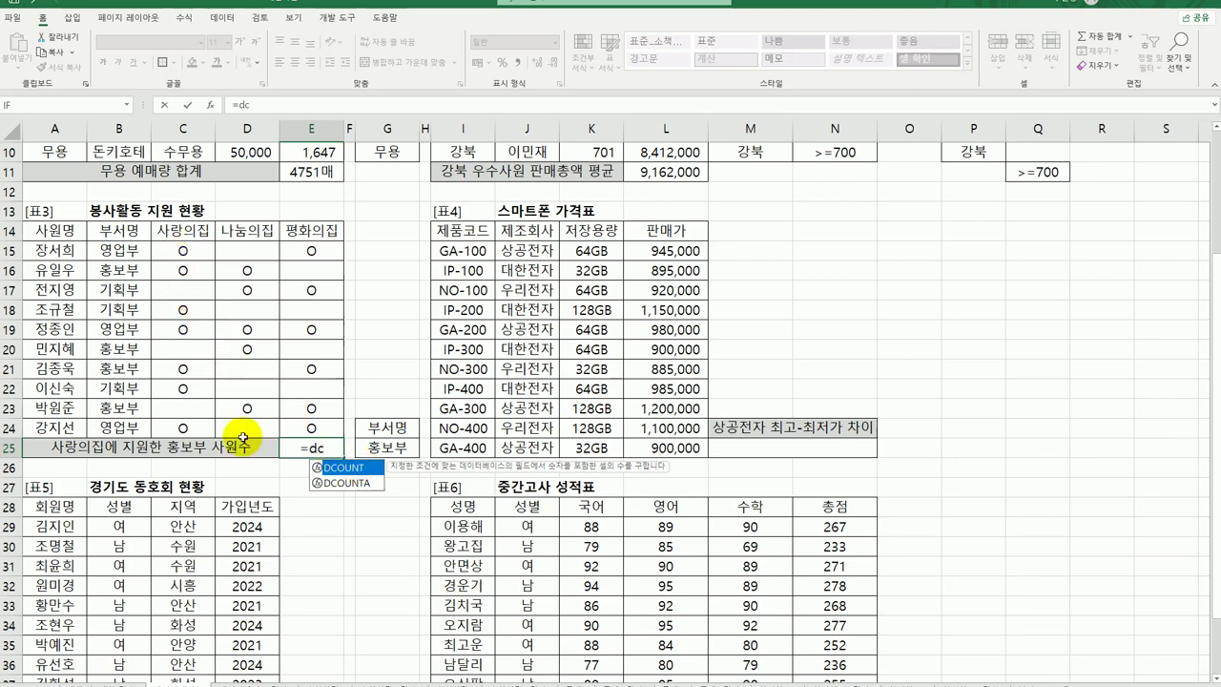
{"action": "left_click", "coordinate": [347, 484]}
{"action": "double_click", "coordinate": [347, 485]}
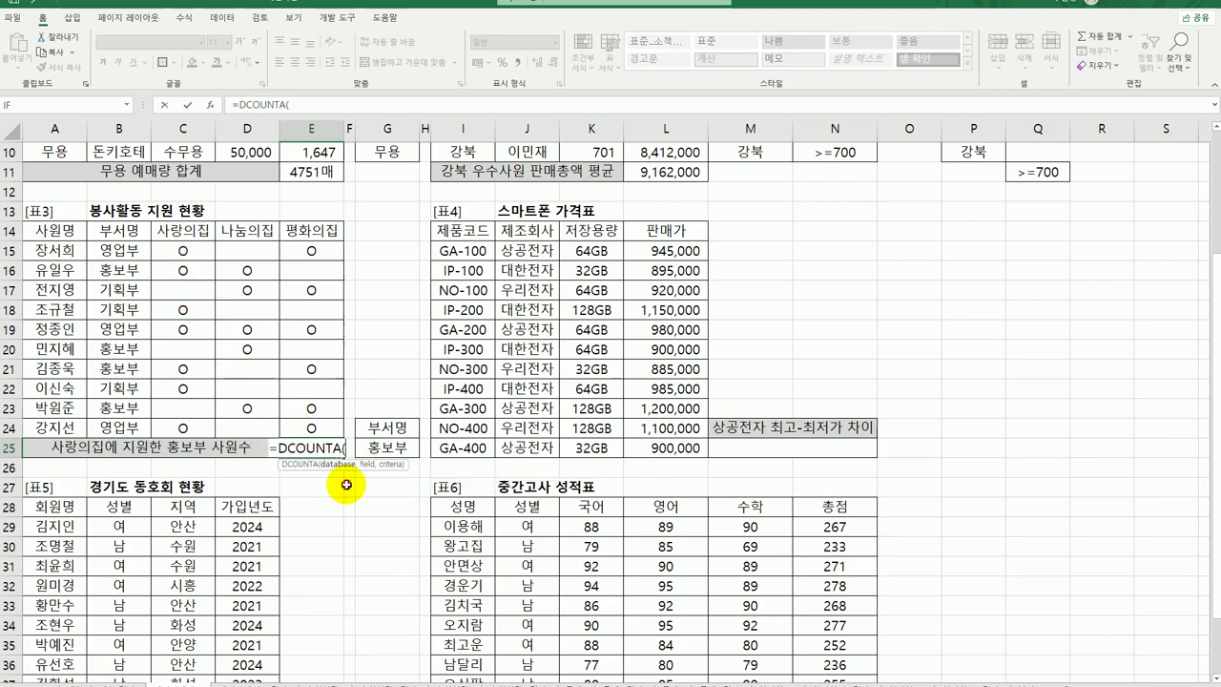
{"action": "left_click", "coordinate": [209, 105]}
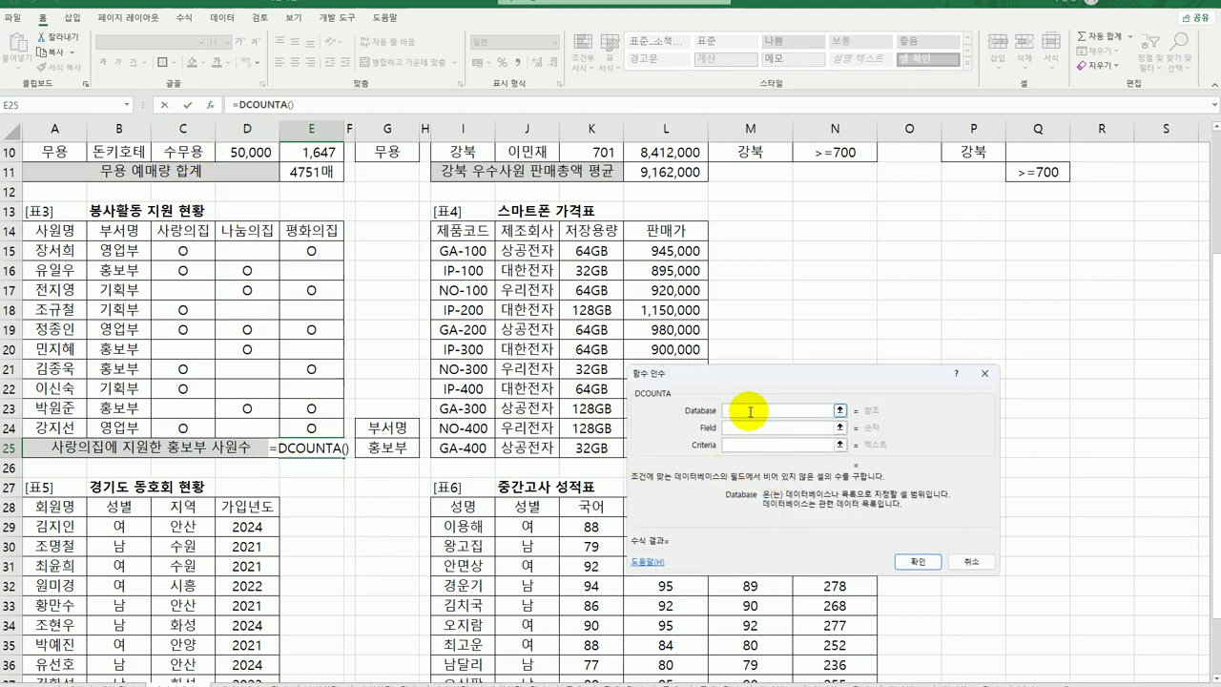
Set the DCOUNTA database to the [표3] range A14:E24 and the field to 3
{"action": "left_click_drag", "start_coordinate": [57, 230], "coordinate": [327, 428]}
{"action": "left_click_drag", "start_coordinate": [696, 375], "coordinate": [612, 312]}
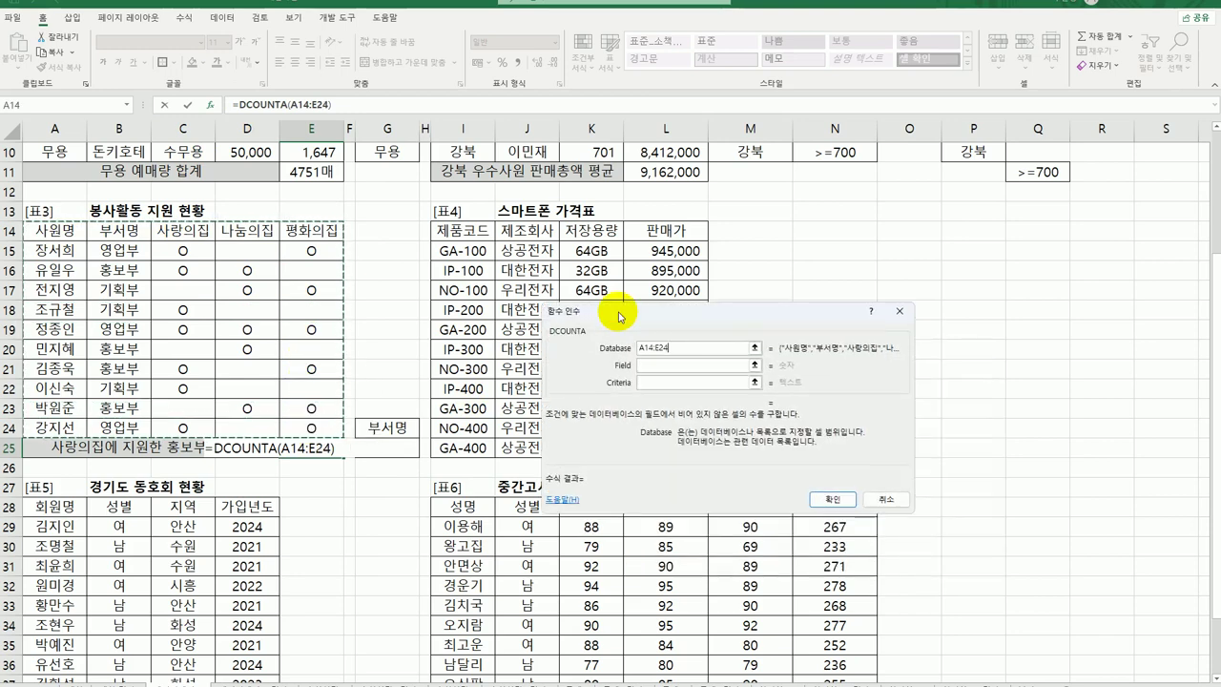
{"action": "left_click", "coordinate": [642, 366]}
{"action": "left_click", "coordinate": [186, 230]}
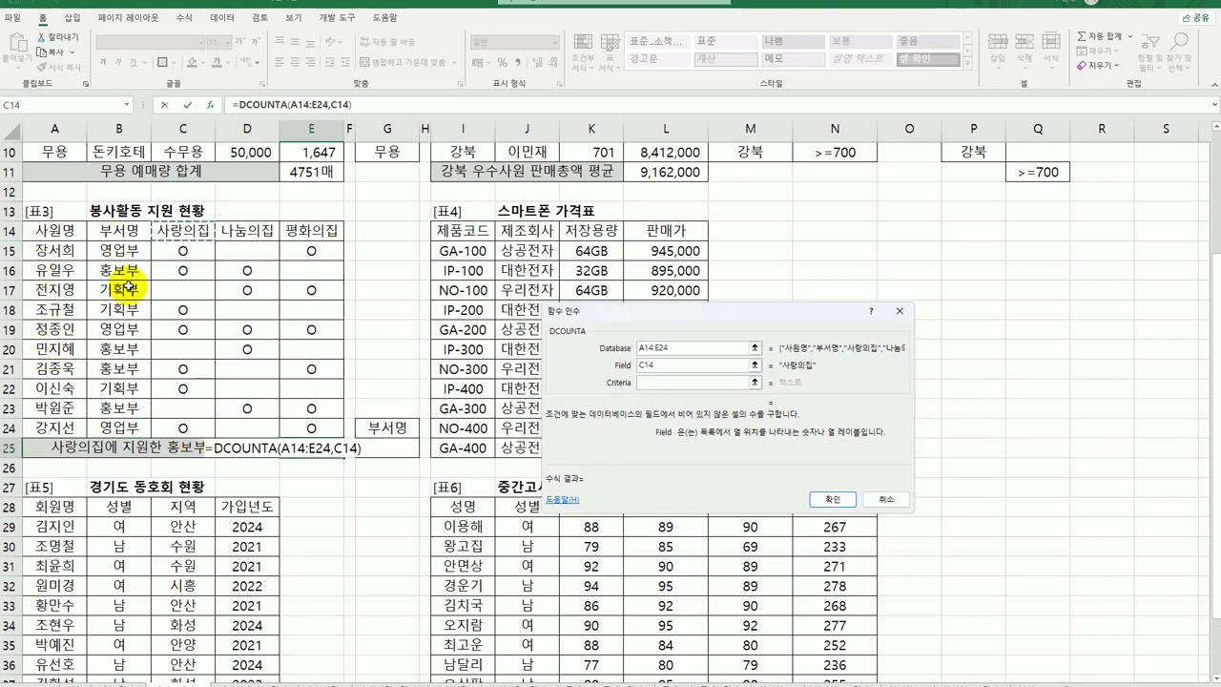
{"action": "key", "text": "BackSpace"}
{"action": "key", "text": "BackSpace"}
{"action": "key", "text": "BackSpace"}
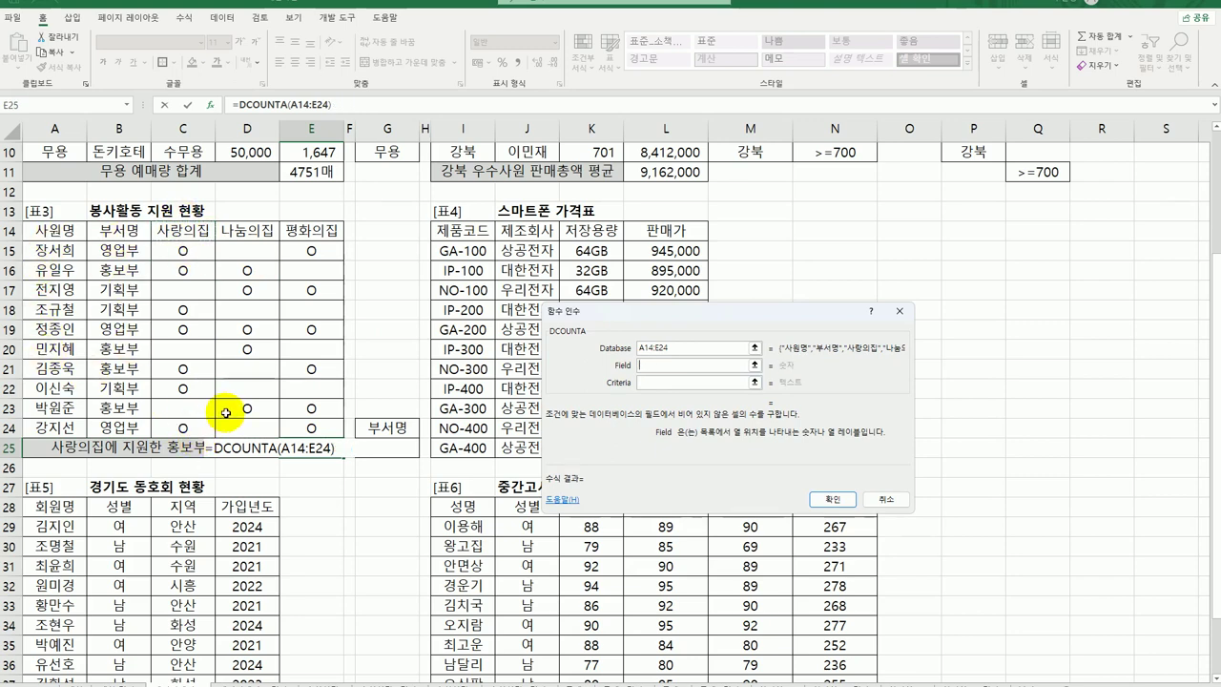
{"action": "type", "text": "3"}
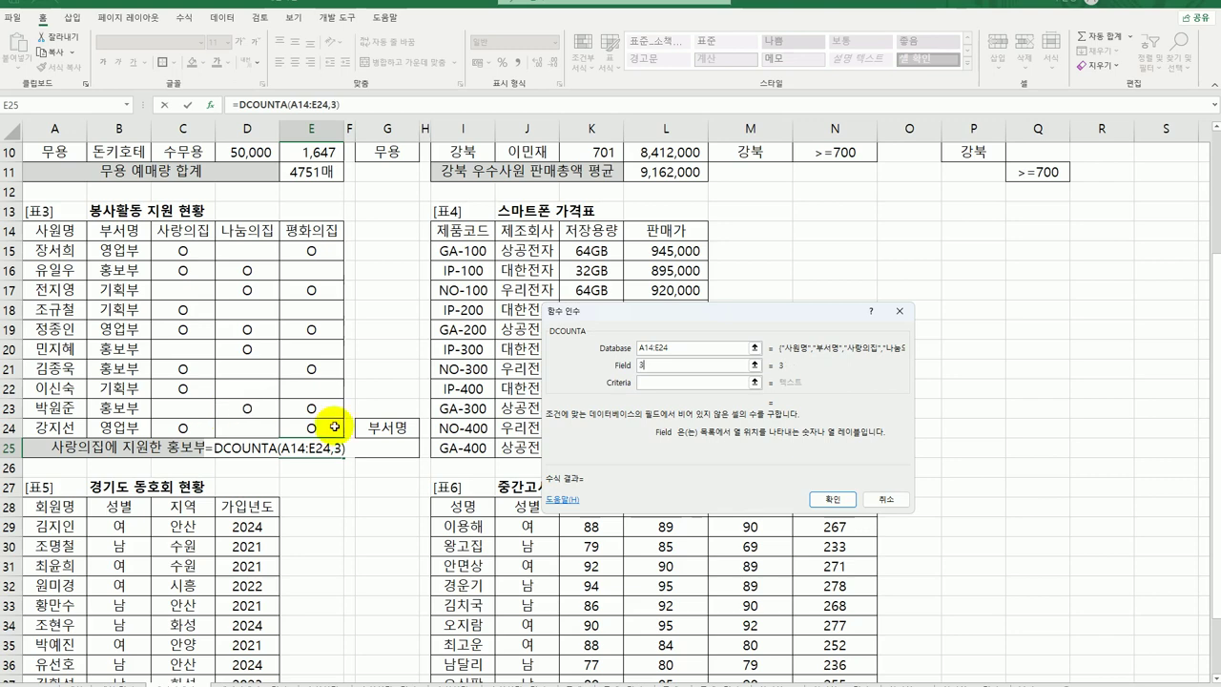
Set the DCOUNTA criteria to G24:G25 and insert the formula in E25
{"action": "left_click", "coordinate": [656, 381]}
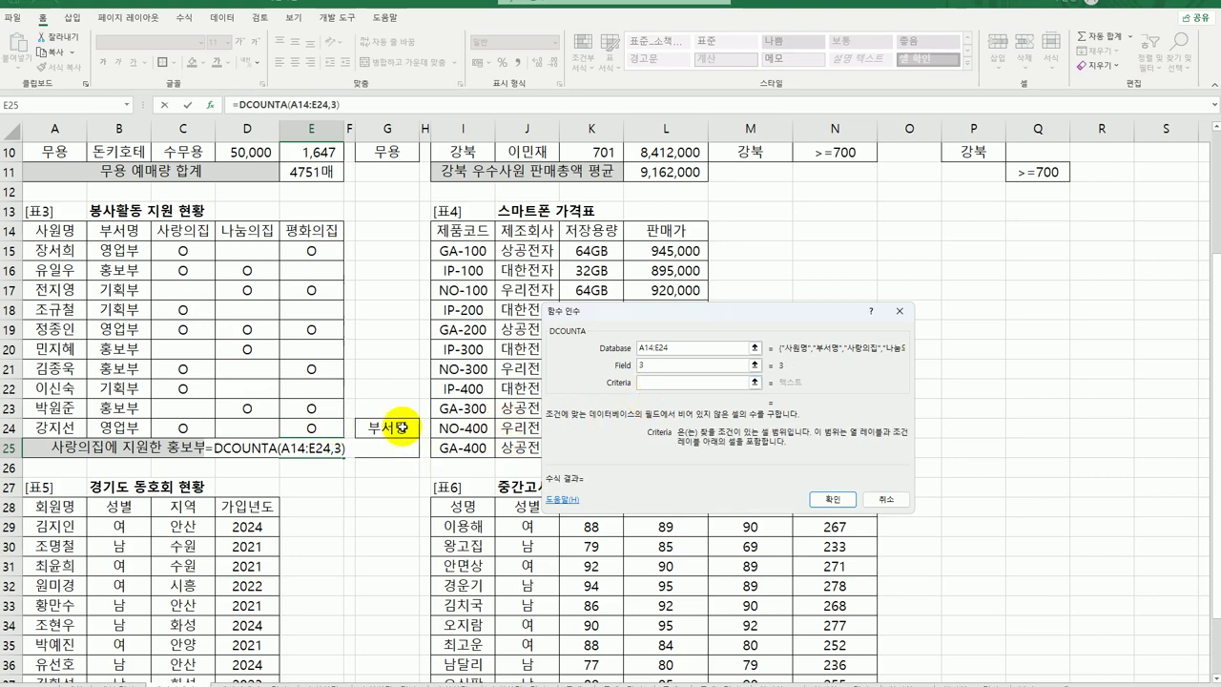
{"action": "left_click_drag", "start_coordinate": [402, 436], "coordinate": [400, 454]}
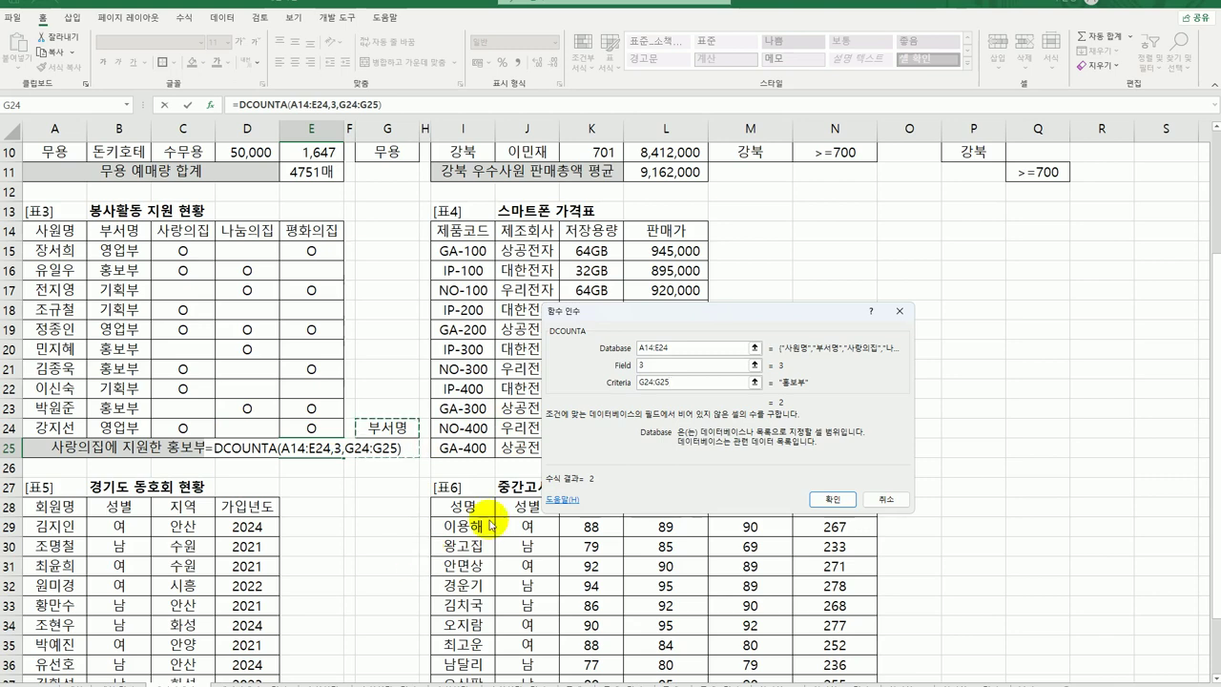
{"action": "left_click", "coordinate": [820, 503]}
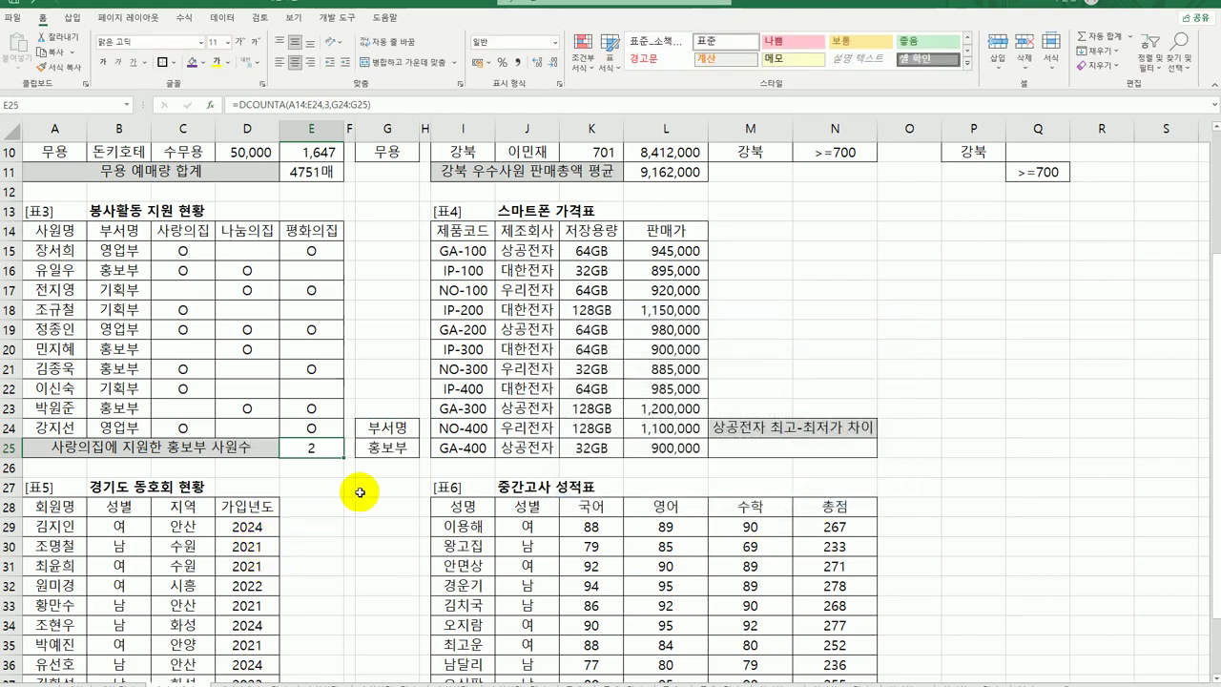
Append &"명" to the DCOUNTA formula in E25 so the count carries the unit
{"action": "double_click", "coordinate": [320, 448]}
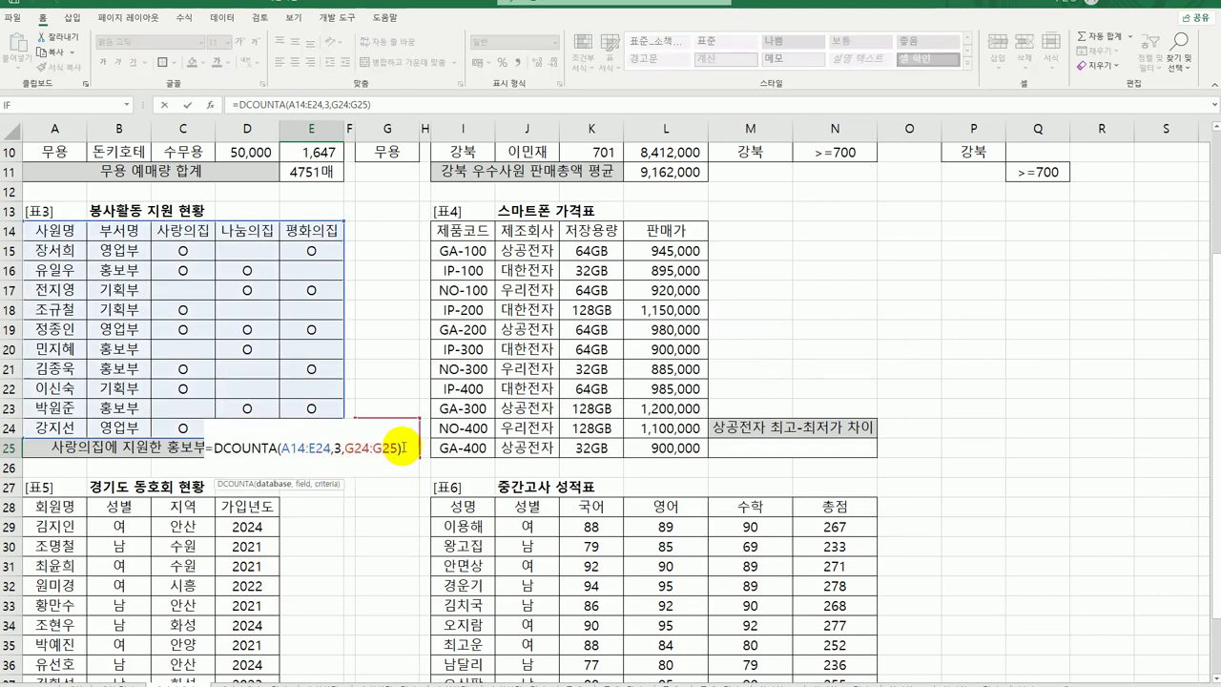
{"action": "left_click", "coordinate": [403, 448]}
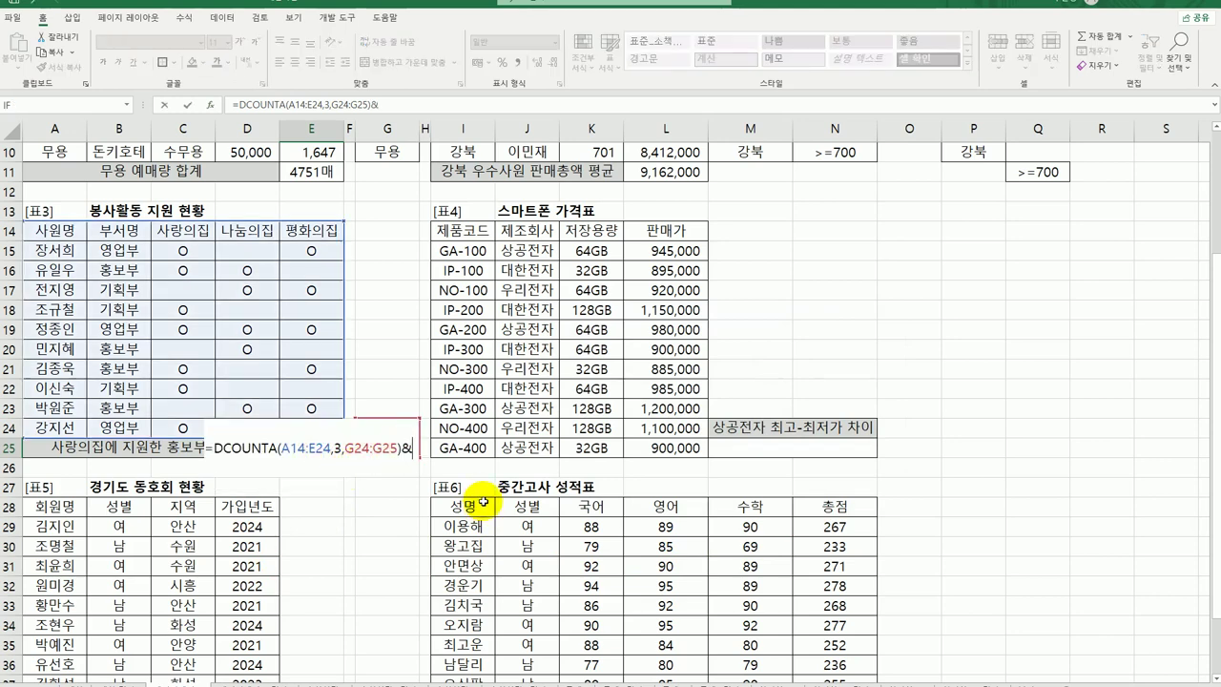
{"action": "type", "text": "&\"ㅁ"}
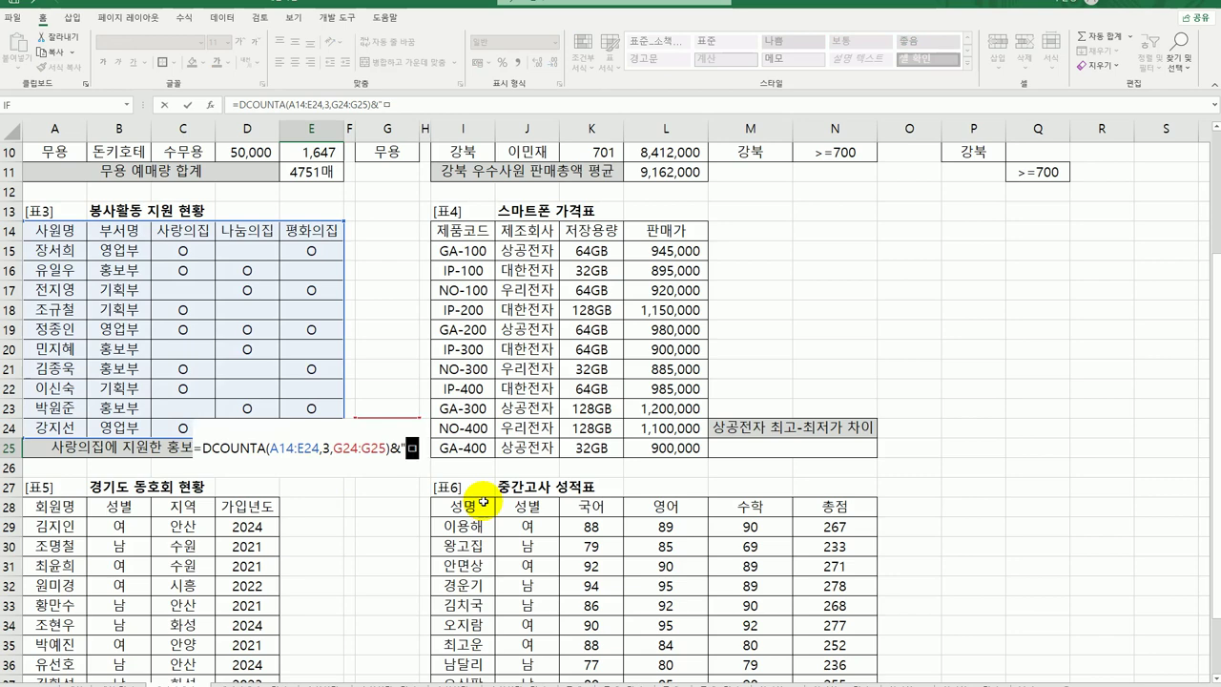
{"action": "type", "text": "\""}
{"action": "key", "text": "Return"}
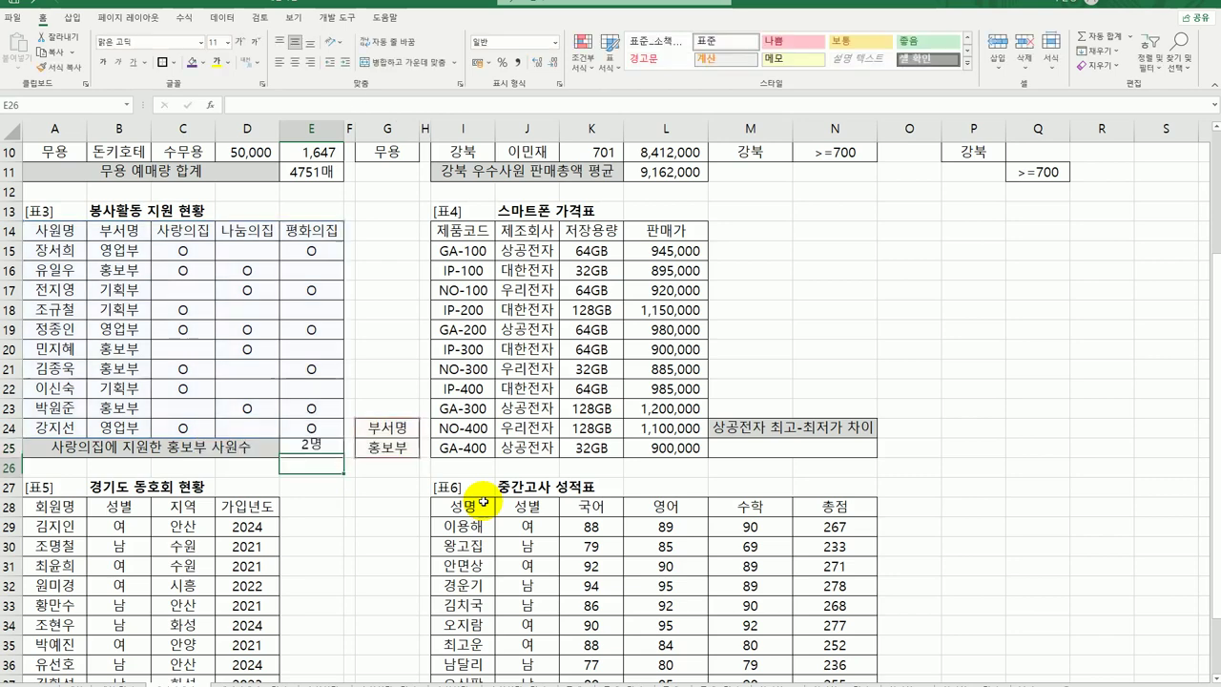
{"action": "left_click", "coordinate": [336, 449]}
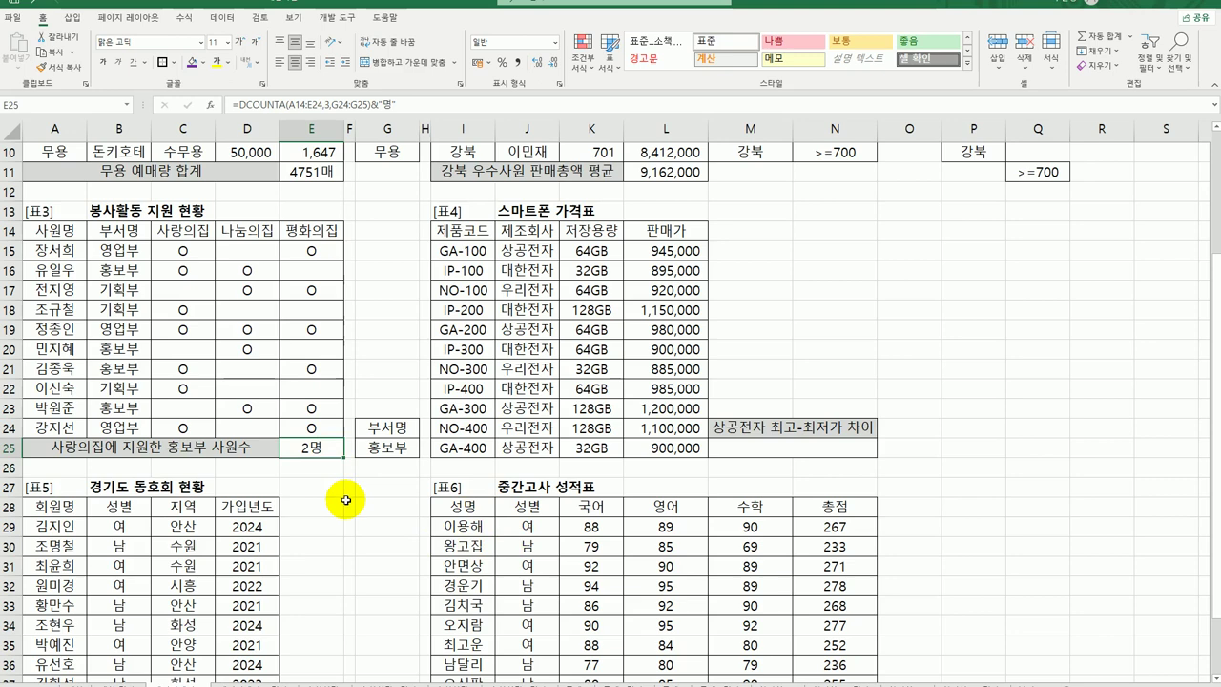
Start a DMAX formula in M25 for the 상공전자 price difference and open its function arguments
{"action": "left_click", "coordinate": [734, 448]}
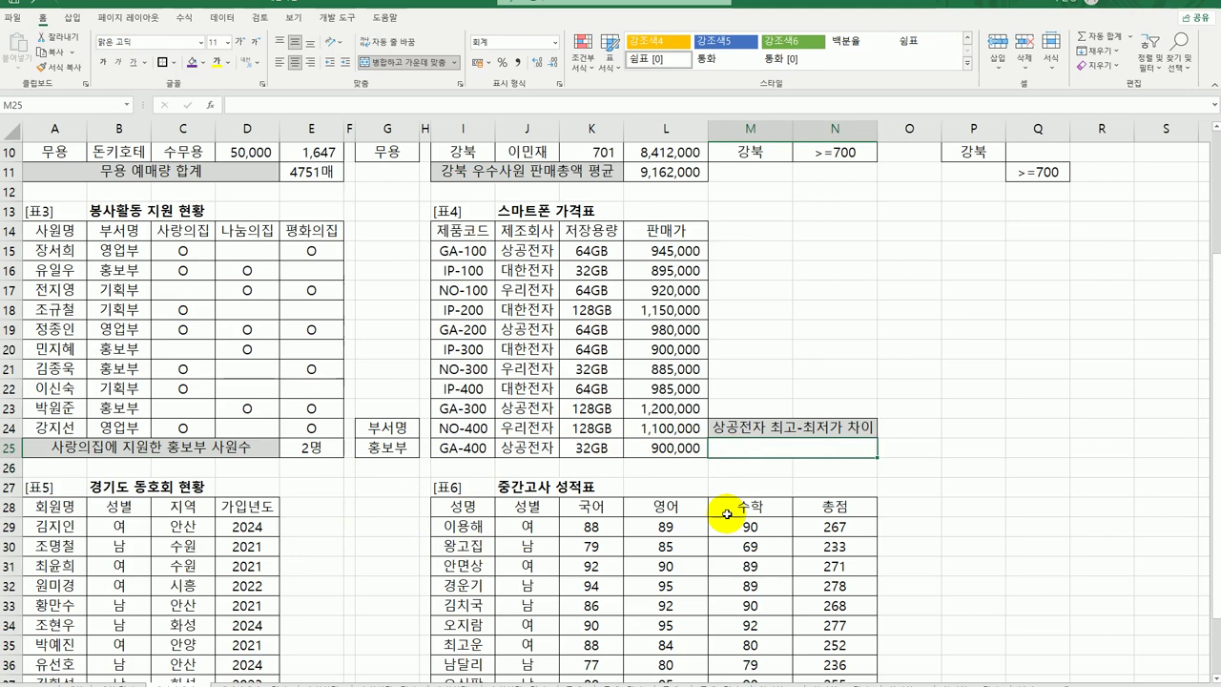
{"action": "left_click", "coordinate": [528, 251]}
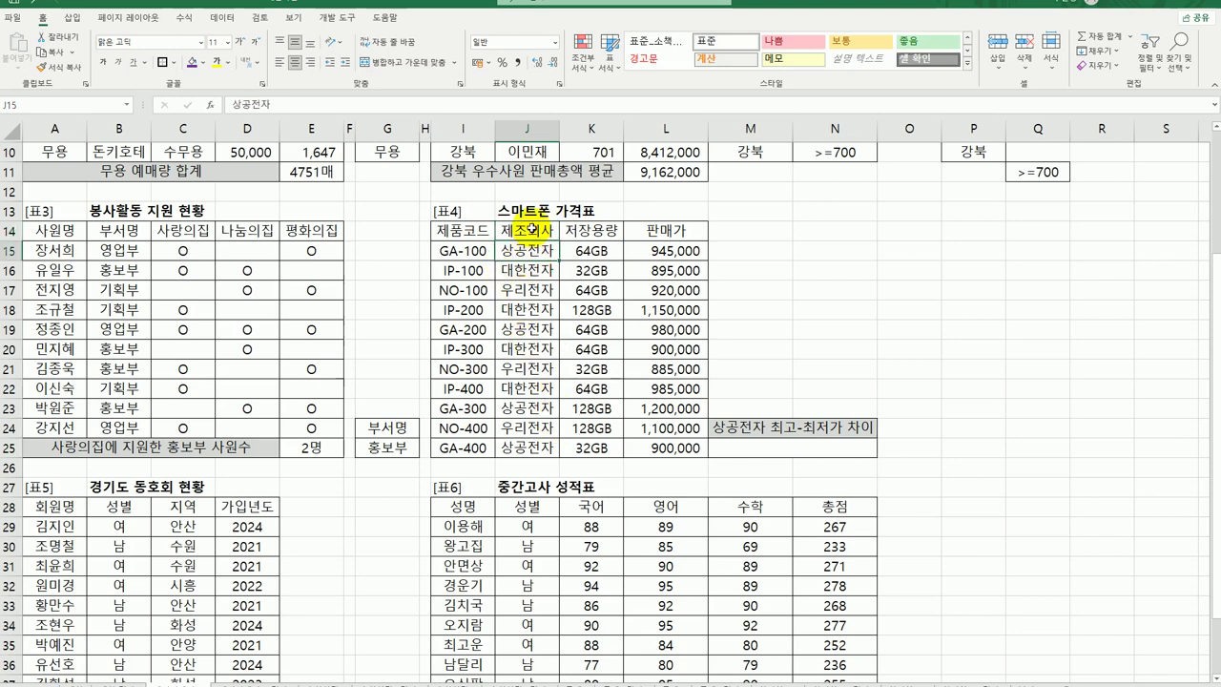
{"action": "left_click_drag", "start_coordinate": [527, 230], "coordinate": [530, 253]}
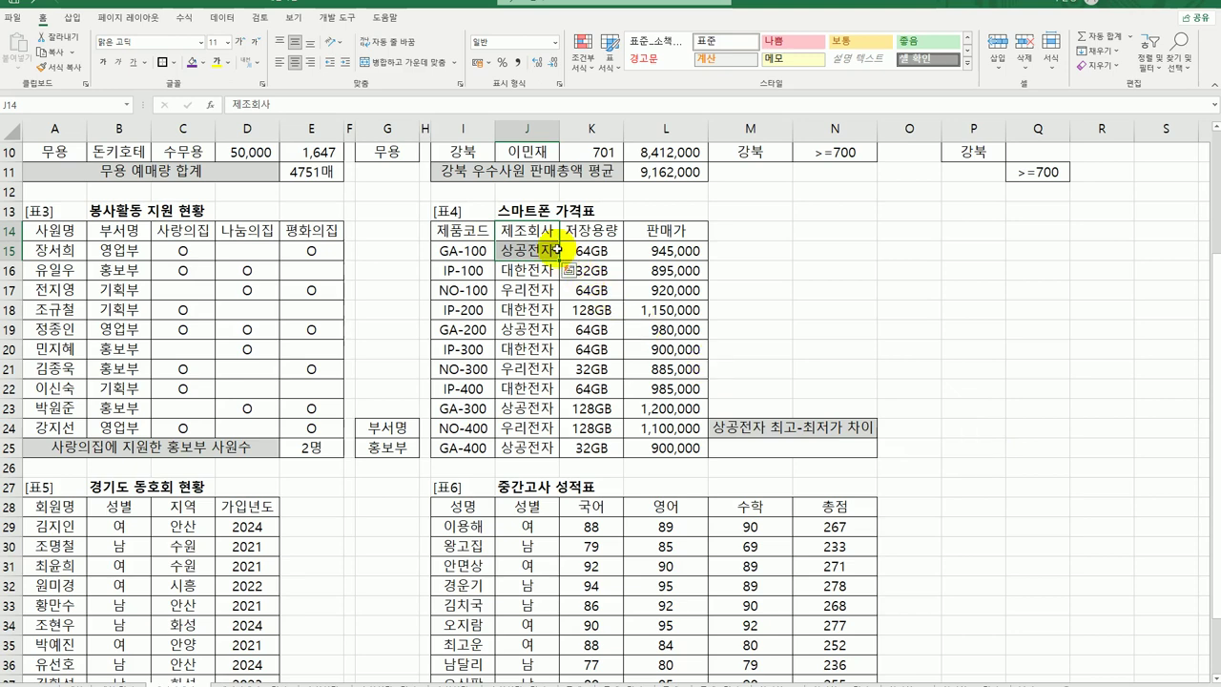
{"action": "left_click_drag", "start_coordinate": [472, 230], "coordinate": [695, 445]}
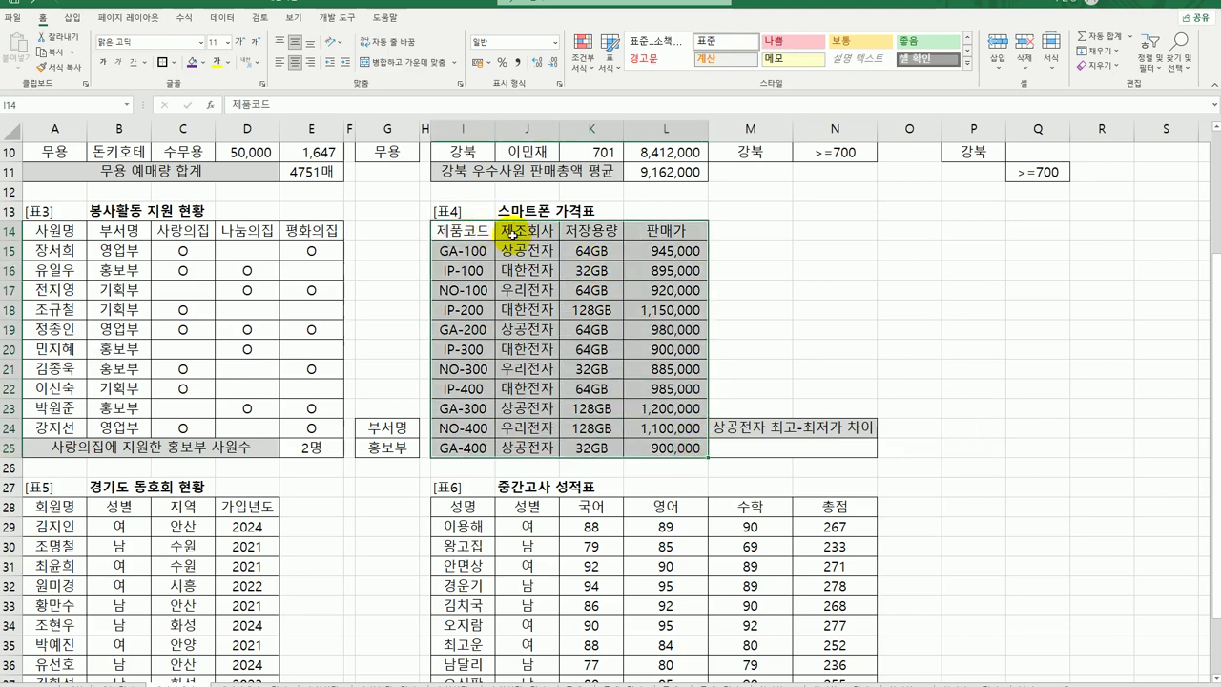
{"action": "left_click_drag", "start_coordinate": [518, 230], "coordinate": [516, 255]}
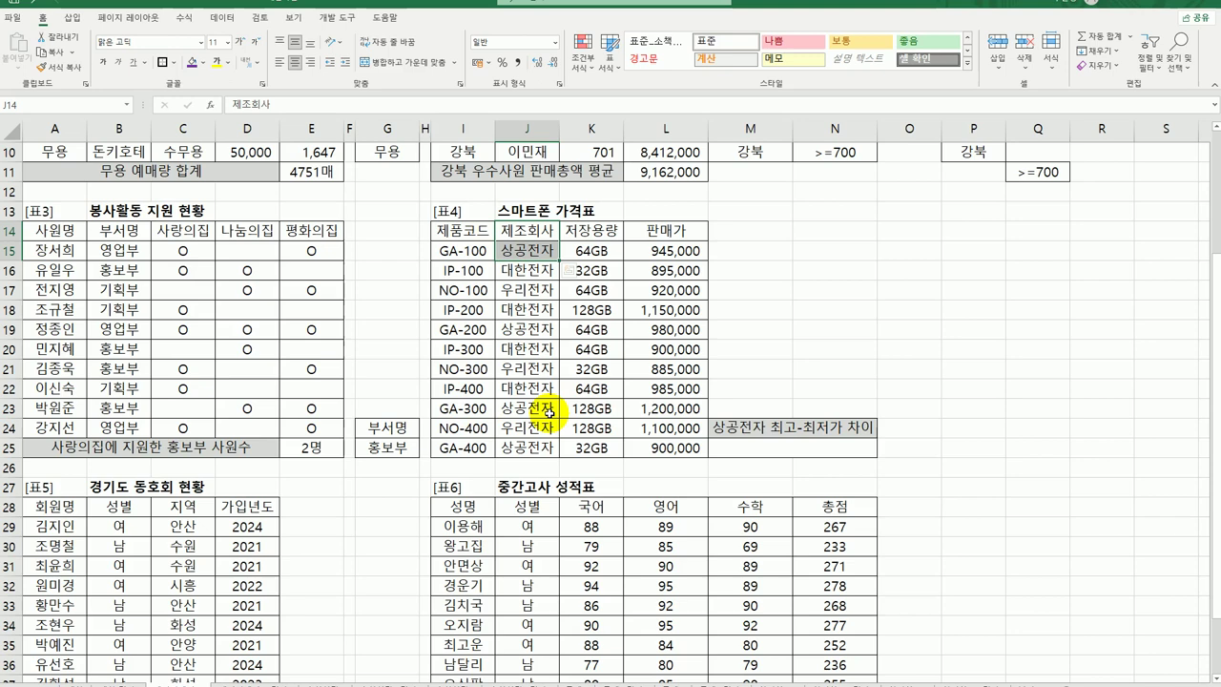
{"action": "left_click", "coordinate": [754, 431]}
{"action": "left_click", "coordinate": [753, 460]}
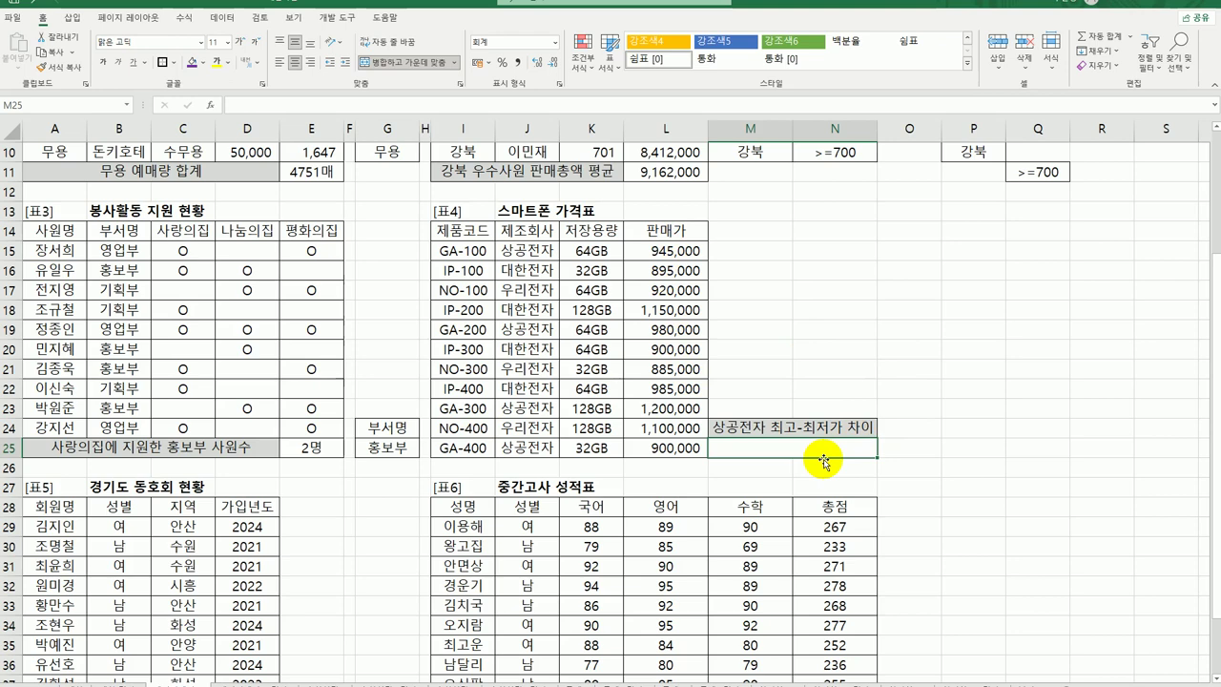
{"action": "type", "text": "="}
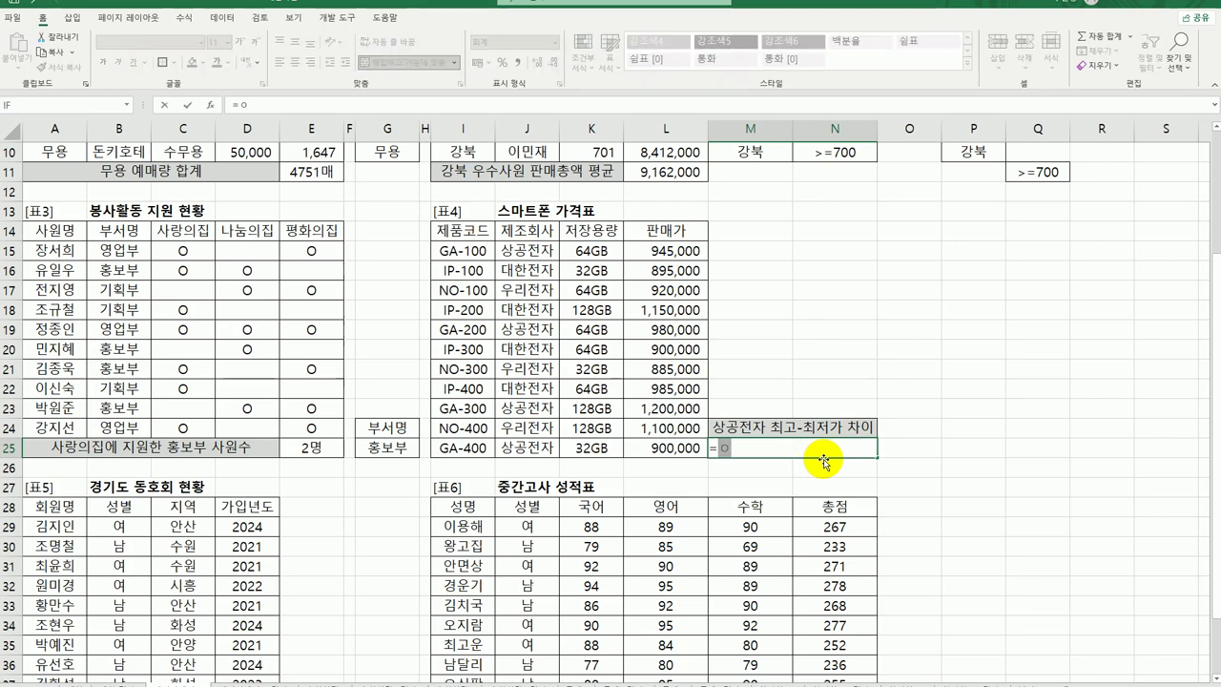
{"action": "type", "text": "dm"}
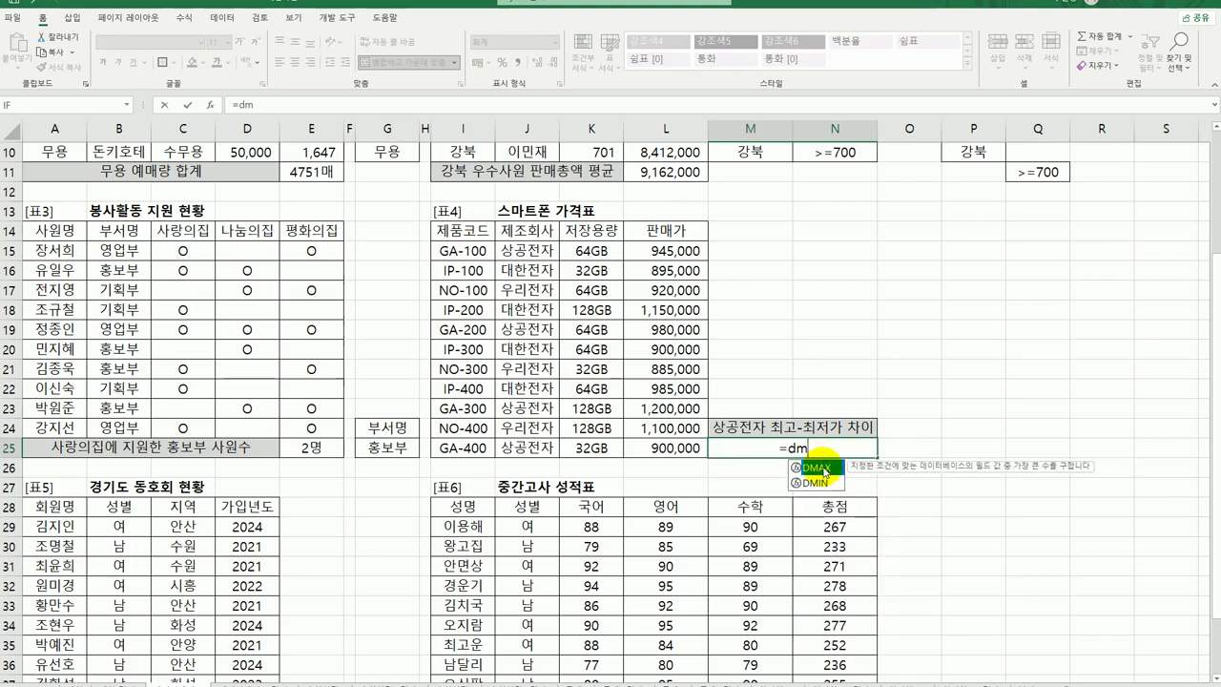
{"action": "double_click", "coordinate": [825, 467]}
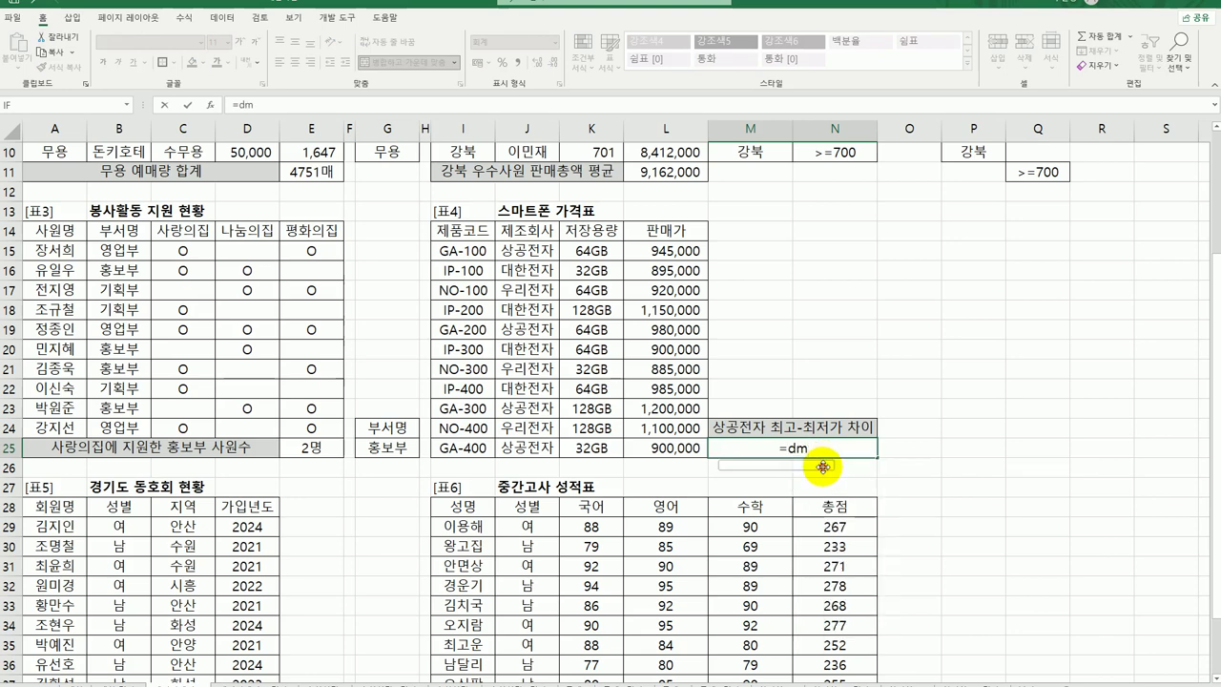
{"action": "left_click", "coordinate": [208, 105]}
Set the DMAX database to the [표4] range I14:L25 and the field to 4
{"action": "left_click_drag", "start_coordinate": [649, 316], "coordinate": [206, 441]}
{"action": "left_click_drag", "start_coordinate": [474, 233], "coordinate": [656, 456]}
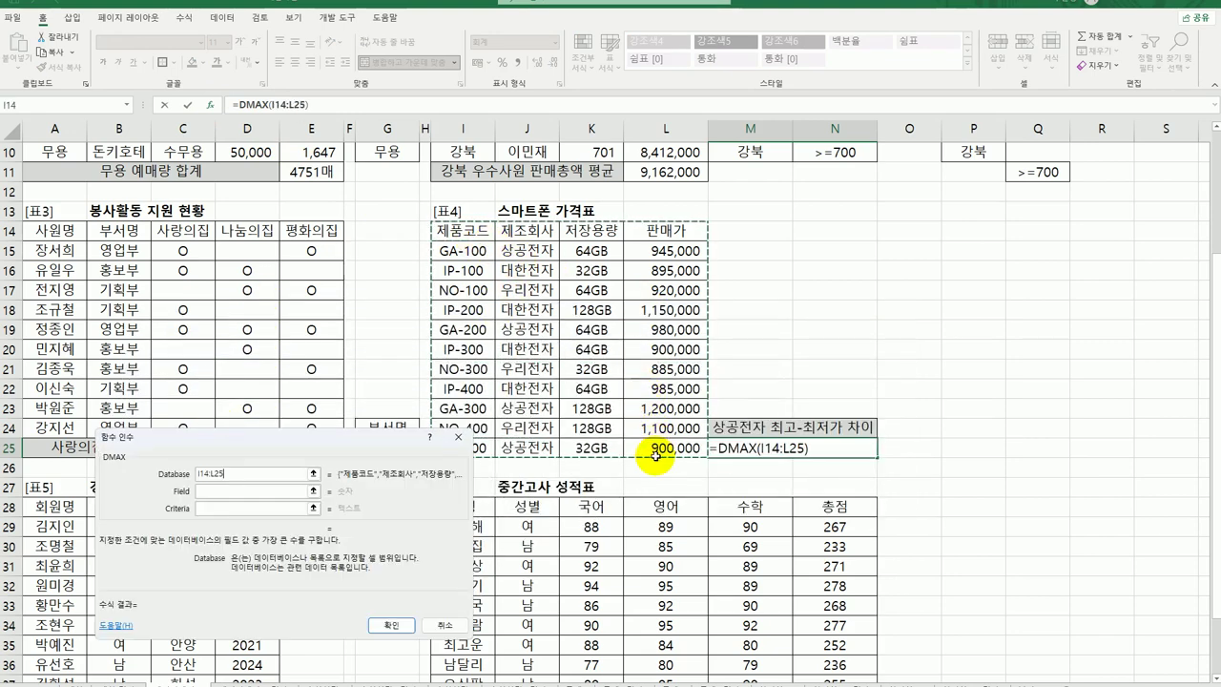
{"action": "left_click", "coordinate": [216, 491]}
{"action": "left_click", "coordinate": [657, 229]}
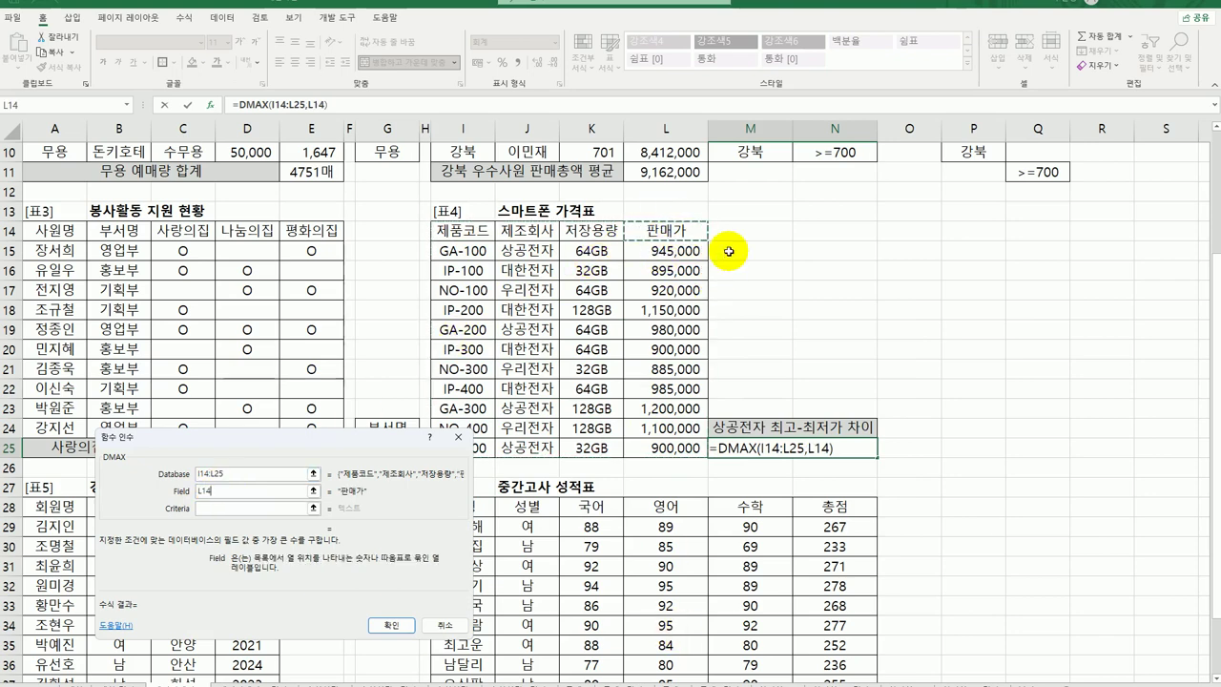
{"action": "key", "text": "BackSpace"}
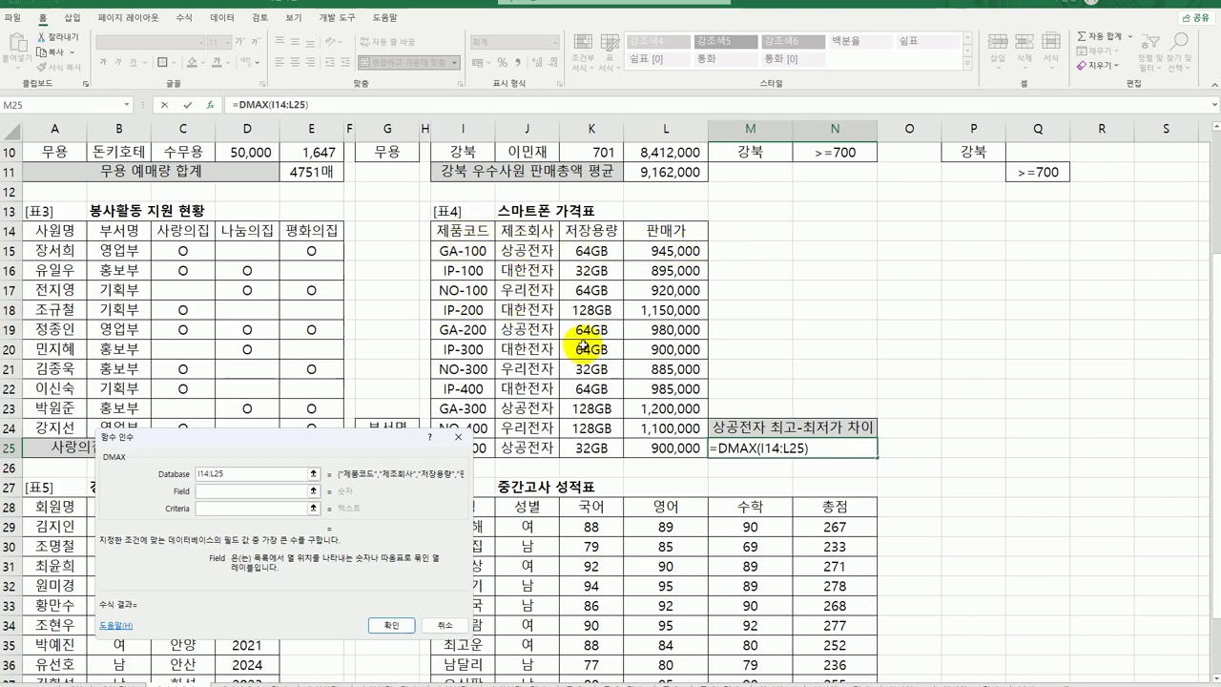
{"action": "type", "text": "4"}
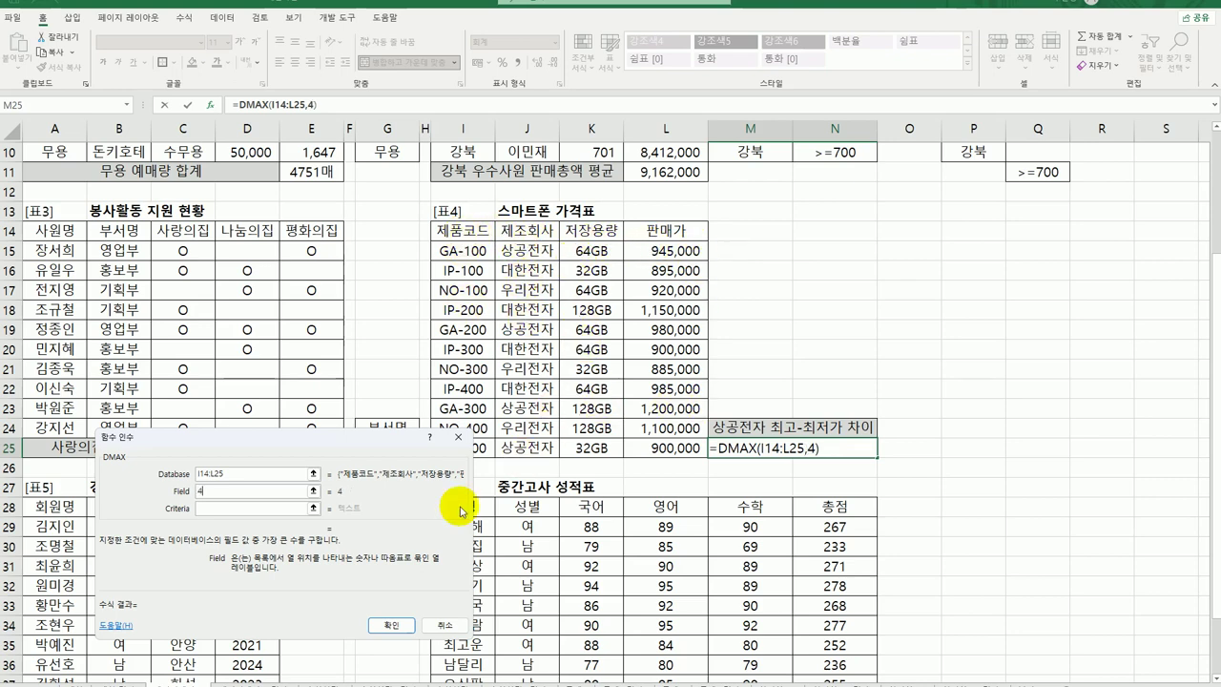
Set the DMAX criteria to J14:J15 and insert the formula in M25
{"action": "left_click", "coordinate": [245, 510]}
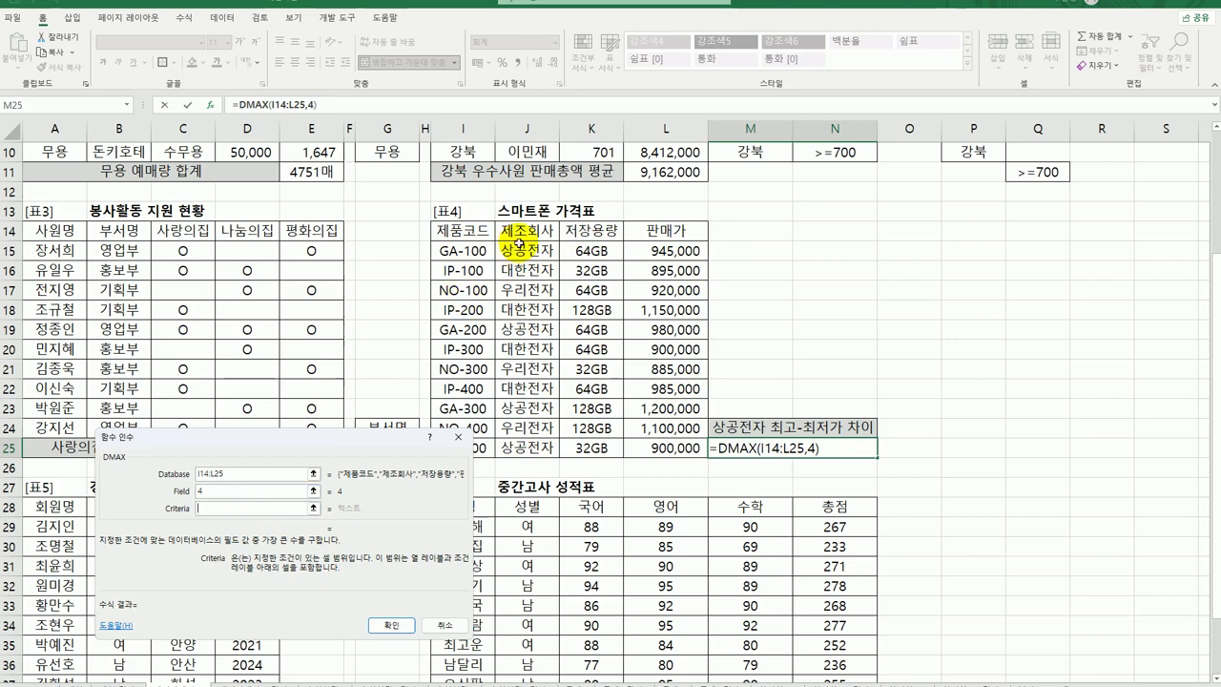
{"action": "left_click_drag", "start_coordinate": [536, 230], "coordinate": [541, 254]}
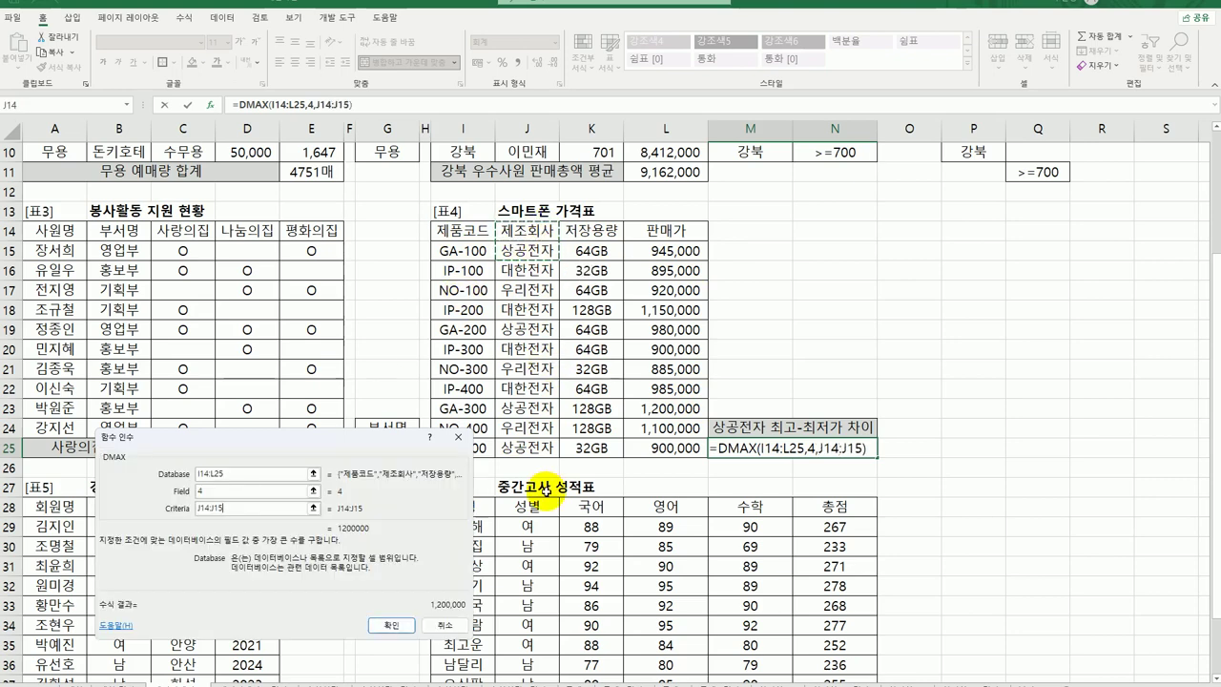
{"action": "left_click", "coordinate": [370, 618]}
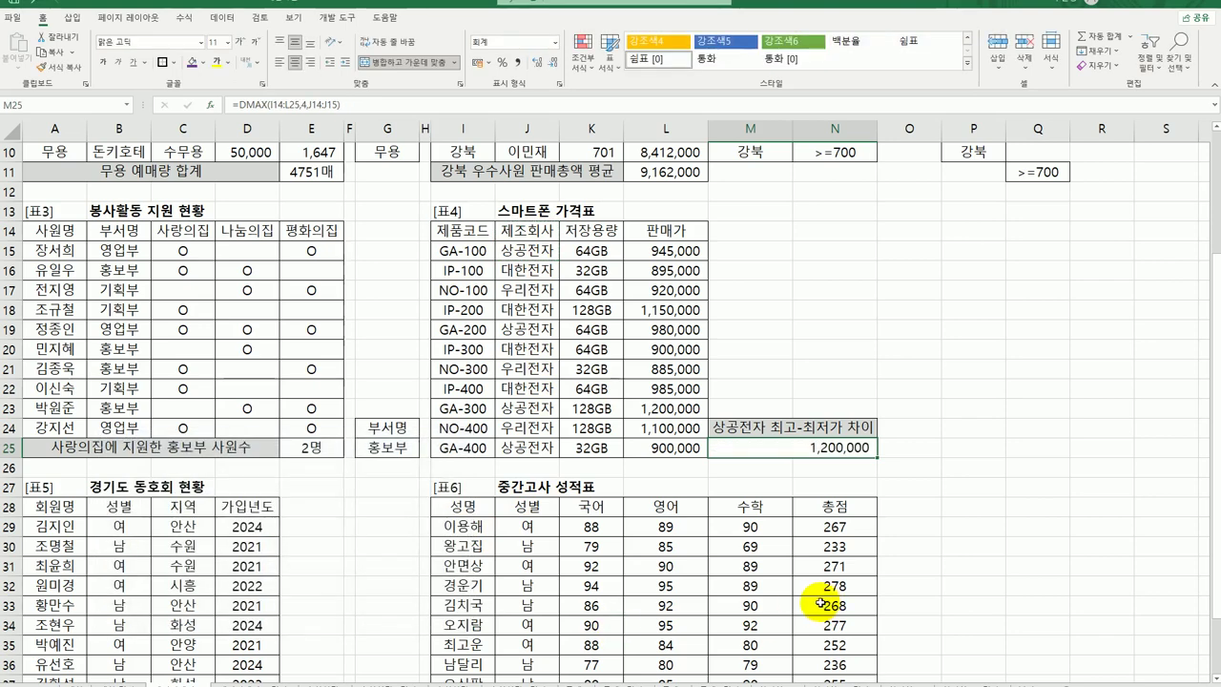
Extend the M25 formula with a subtracted DMIN function and open the DMIN function arguments
{"action": "double_click", "coordinate": [845, 446]}
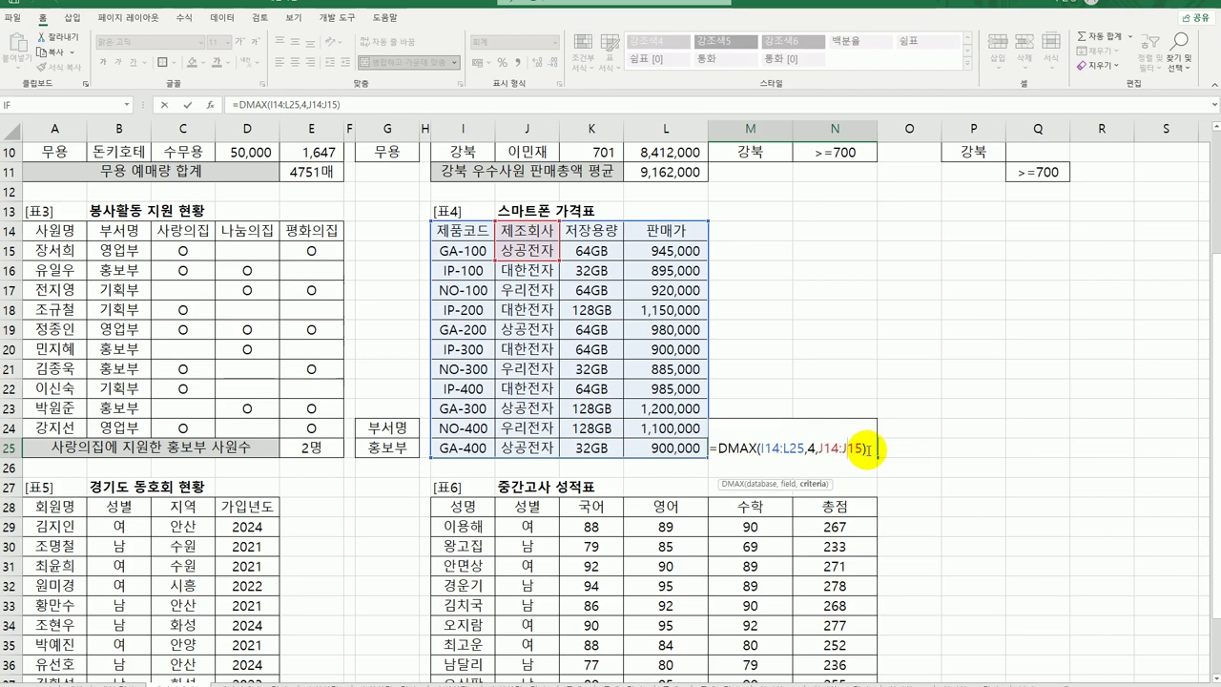
{"action": "left_click", "coordinate": [870, 448]}
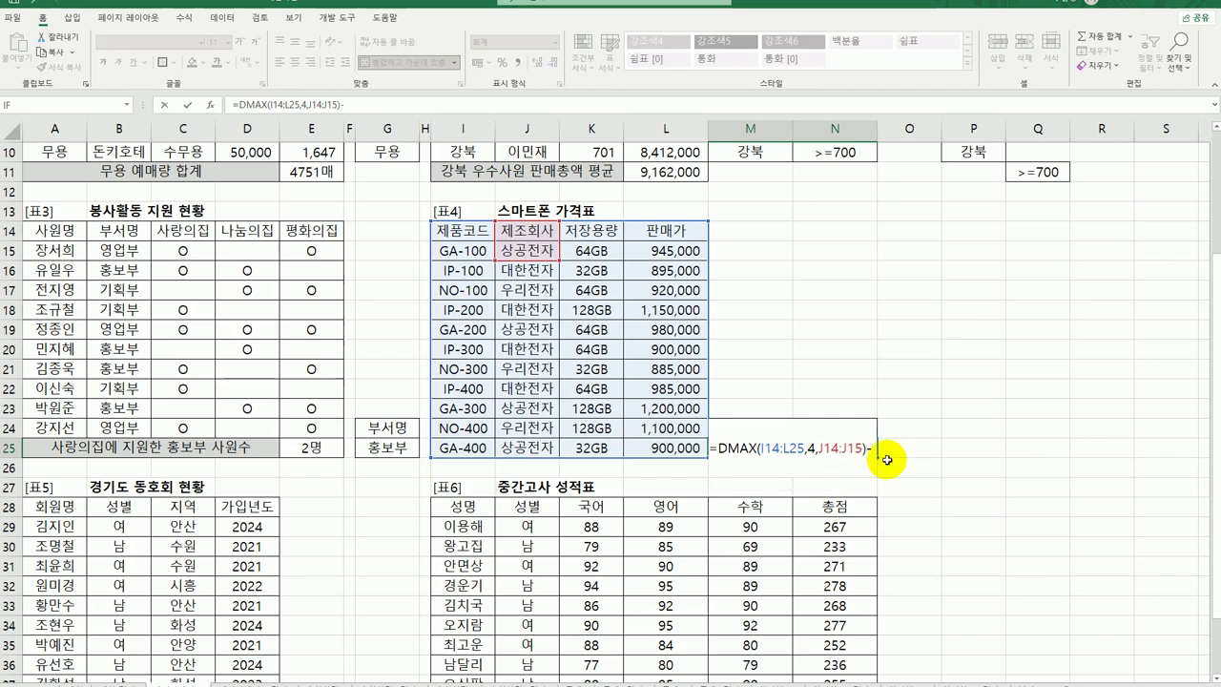
{"action": "type", "text": "-dmi"}
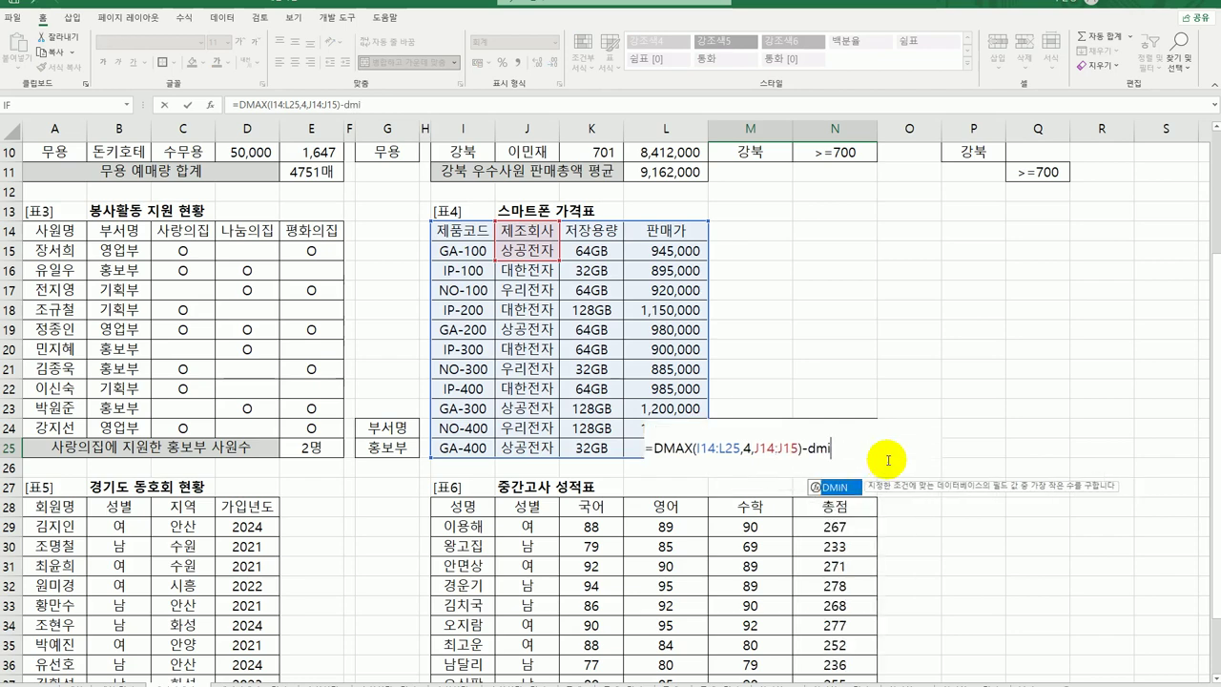
{"action": "double_click", "coordinate": [834, 487]}
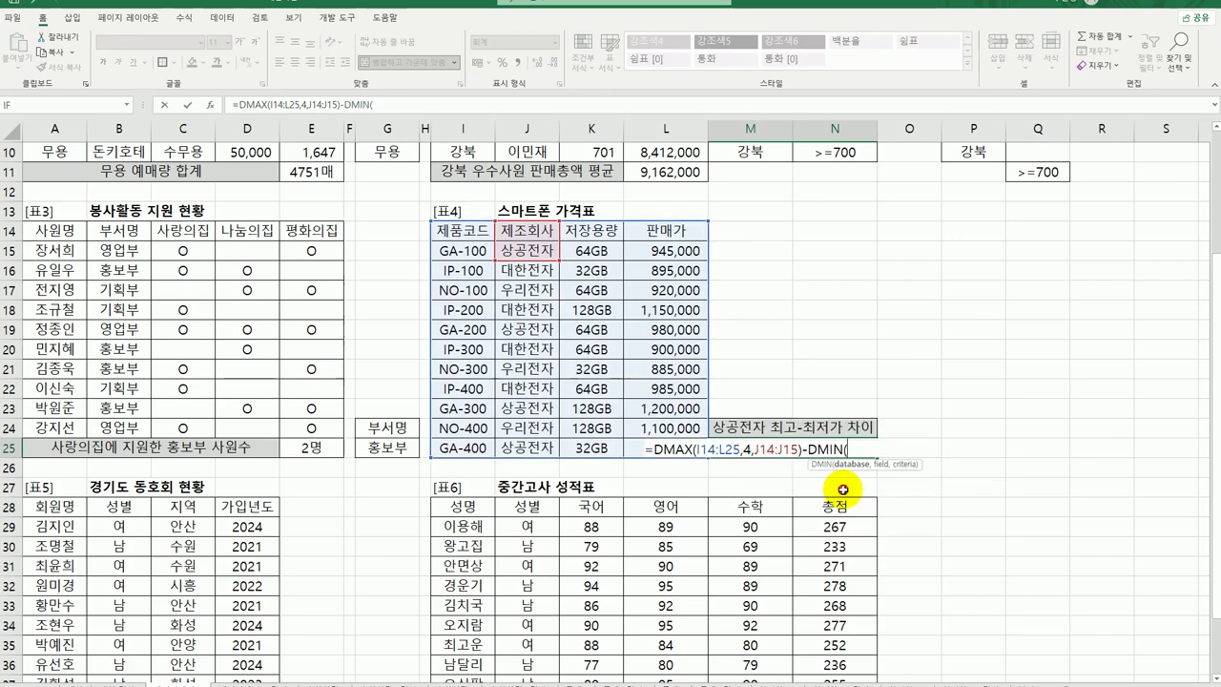
{"action": "left_click", "coordinate": [210, 105]}
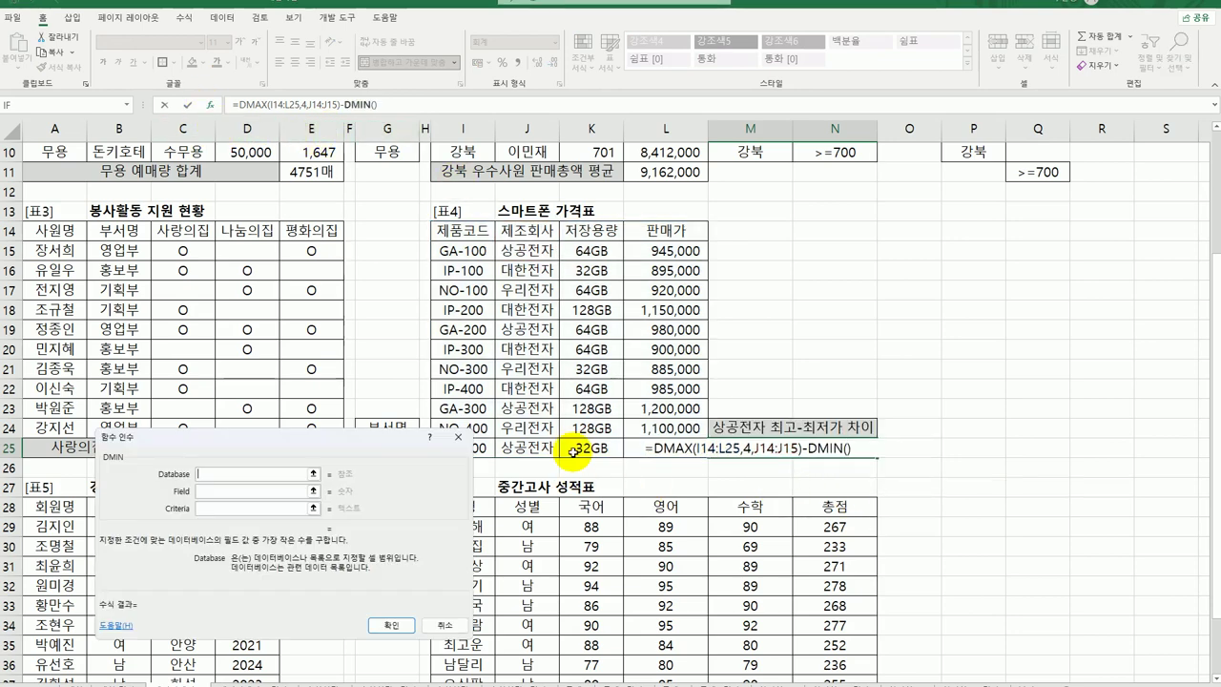
Set the DMIN database to I14:L25, the field to L14 and the criteria to J14:J15, and insert it in M25
{"action": "left_click_drag", "start_coordinate": [481, 231], "coordinate": [658, 444]}
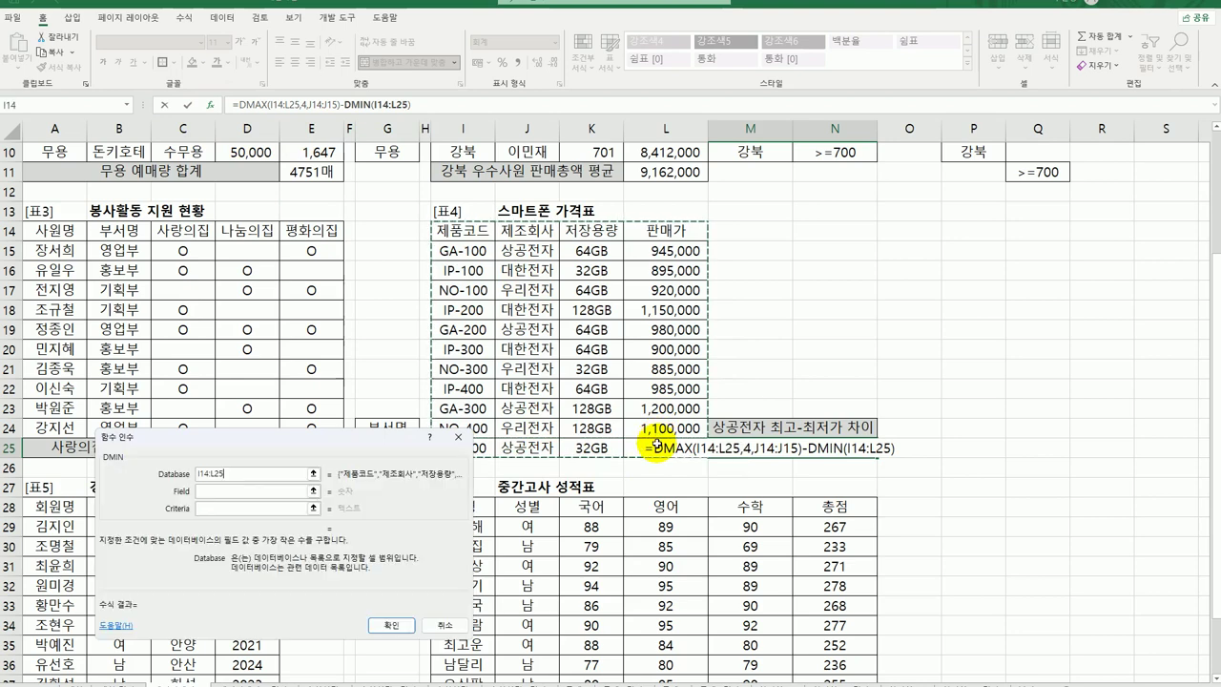
{"action": "left_click", "coordinate": [217, 488]}
{"action": "left_click", "coordinate": [663, 231]}
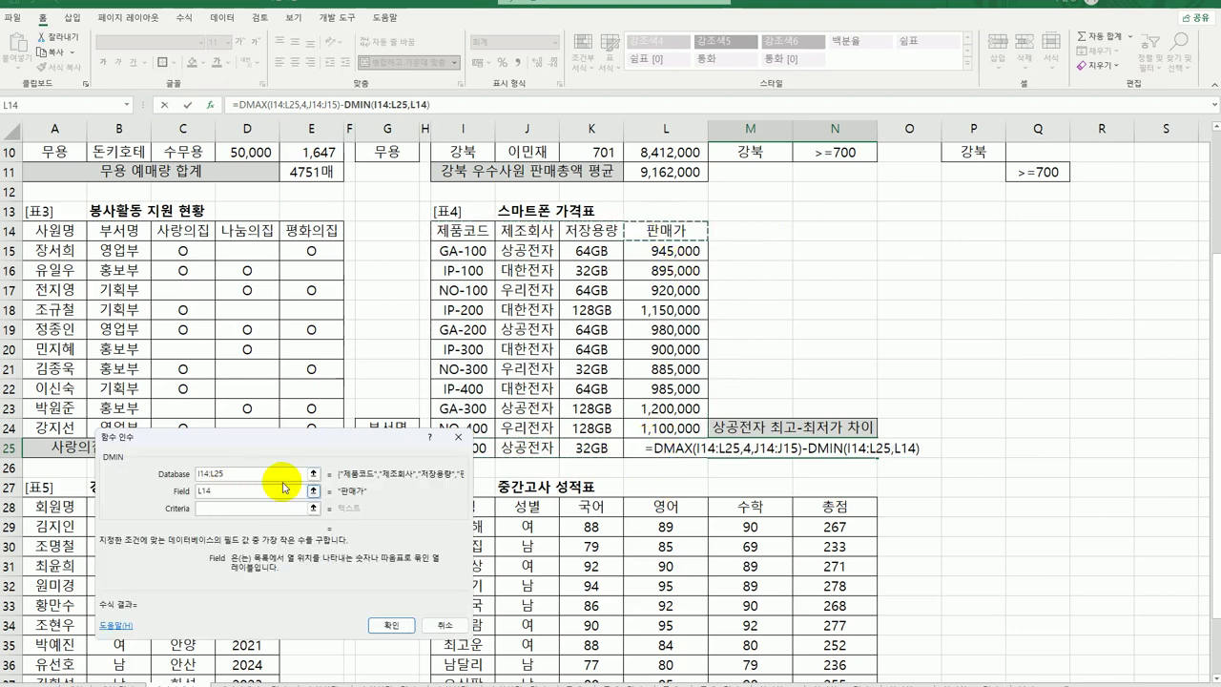
{"action": "left_click", "coordinate": [231, 506]}
{"action": "left_click_drag", "start_coordinate": [523, 231], "coordinate": [524, 251]}
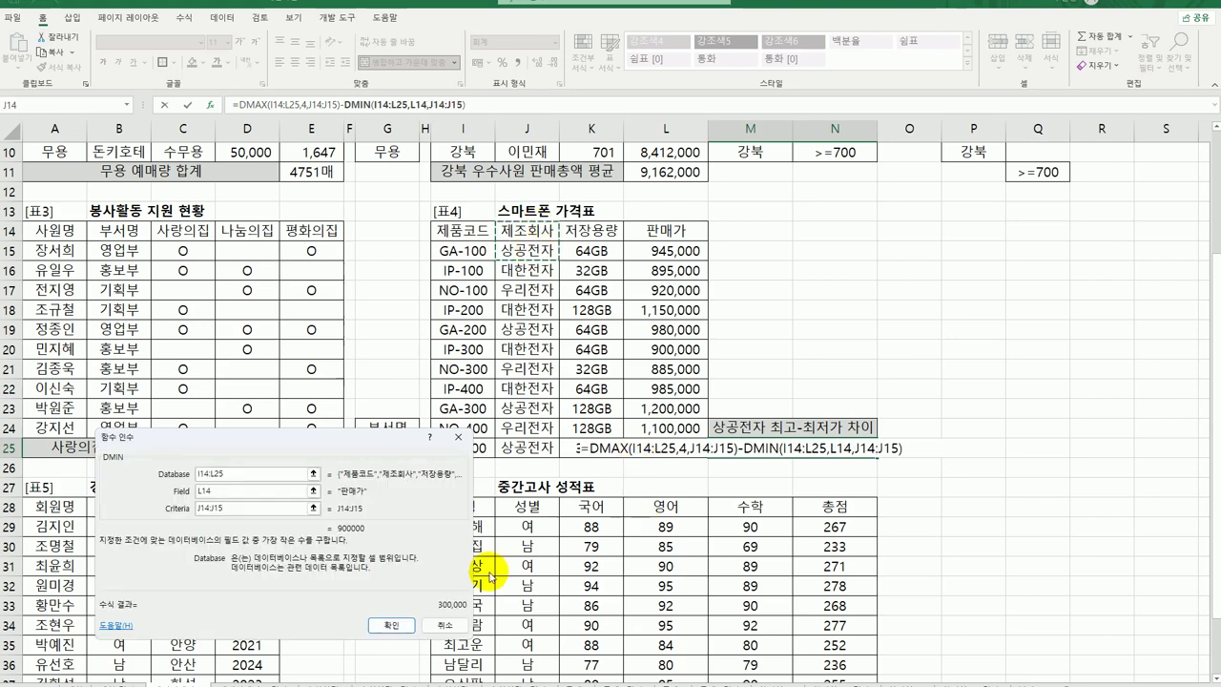
{"action": "left_click", "coordinate": [390, 625]}
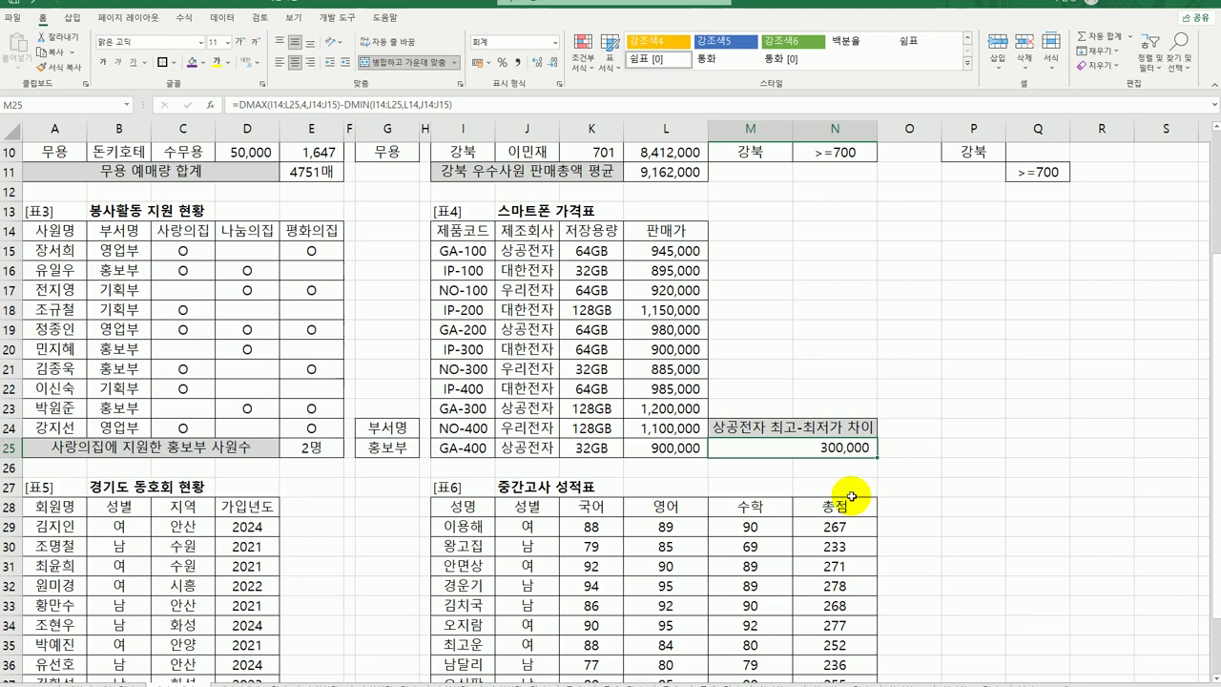
Start a DCOUNT formula in D39 for the 안산 회원수 of [표5] and open its function arguments clear of the table
{"action": "scroll", "coordinate": [851, 496], "scroll_direction": "down", "scroll_amount": 1}
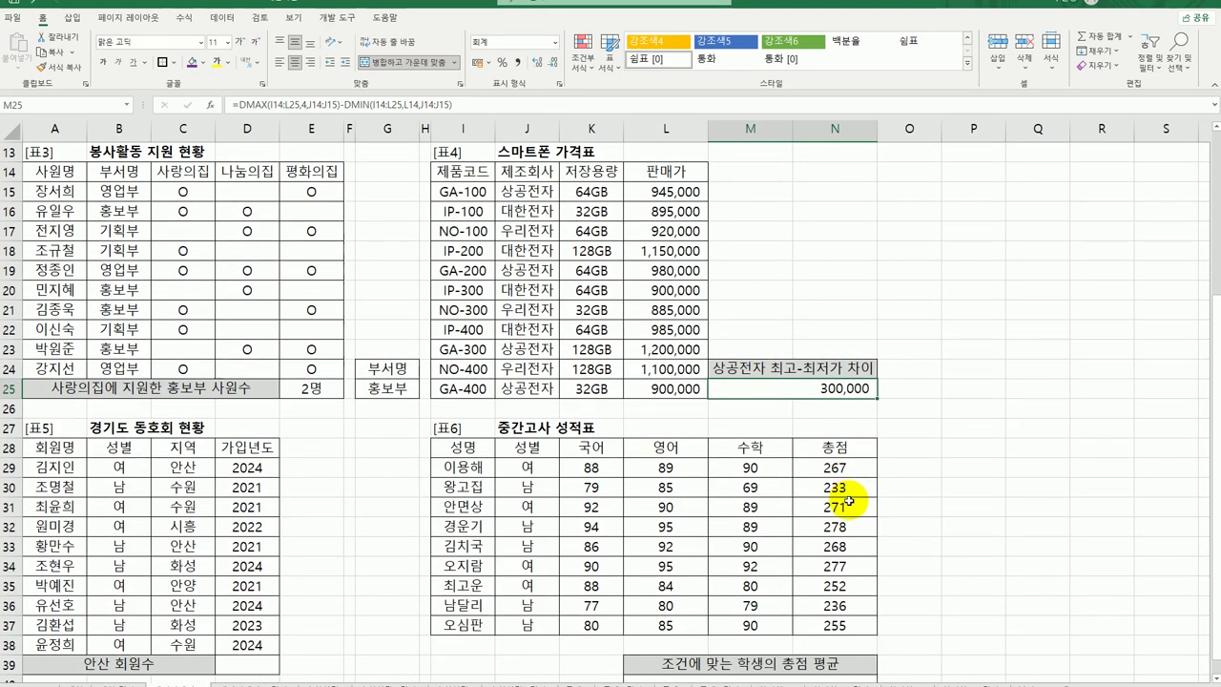
{"action": "scroll", "coordinate": [849, 500], "scroll_direction": "down", "scroll_amount": 1}
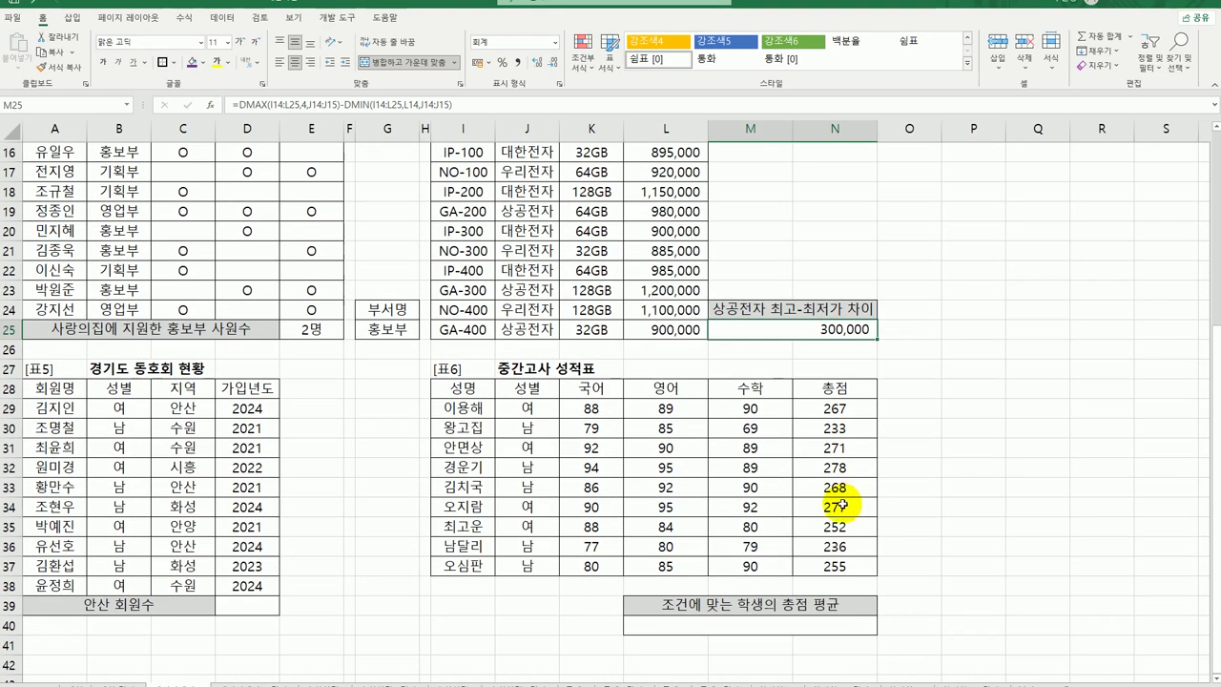
{"action": "left_click", "coordinate": [260, 605]}
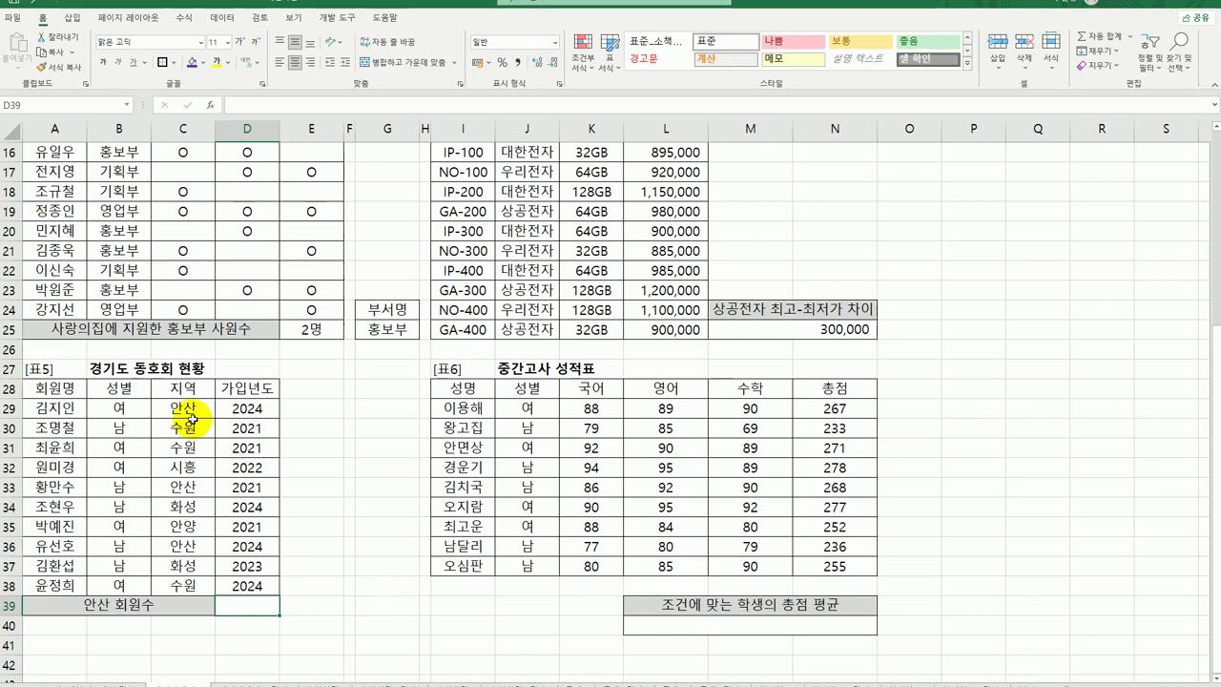
{"action": "left_click_drag", "start_coordinate": [183, 389], "coordinate": [184, 409]}
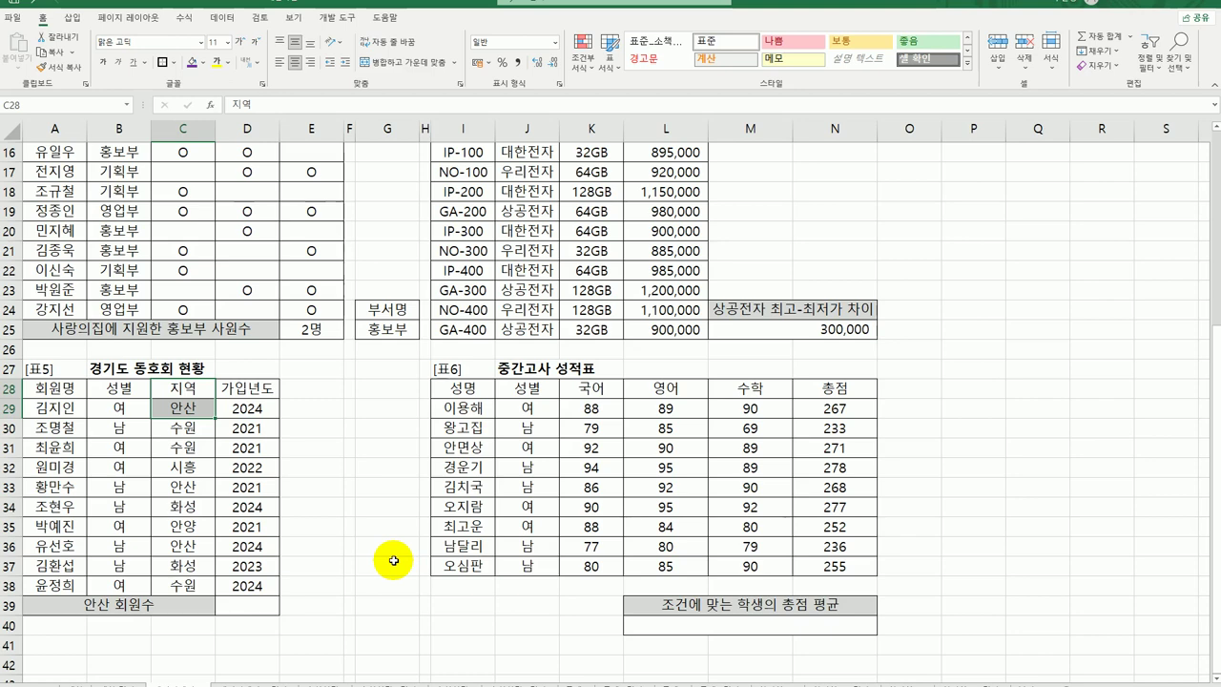
{"action": "left_click", "coordinate": [246, 603]}
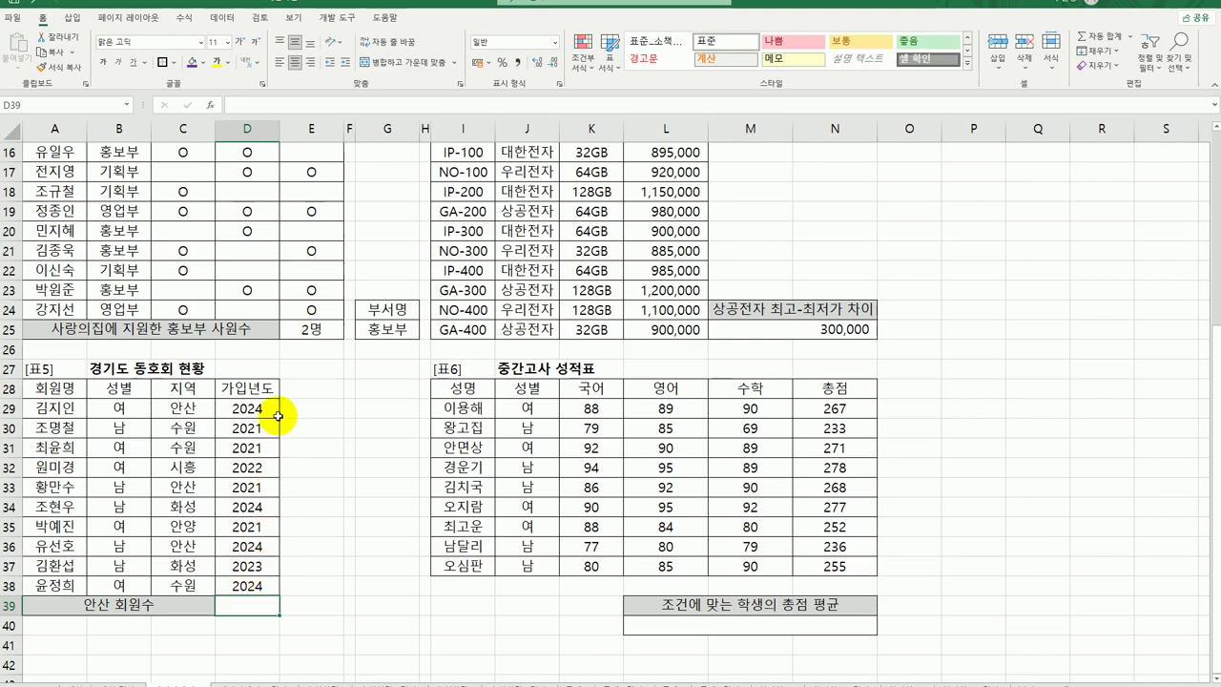
{"action": "left_click_drag", "start_coordinate": [259, 408], "coordinate": [258, 584]}
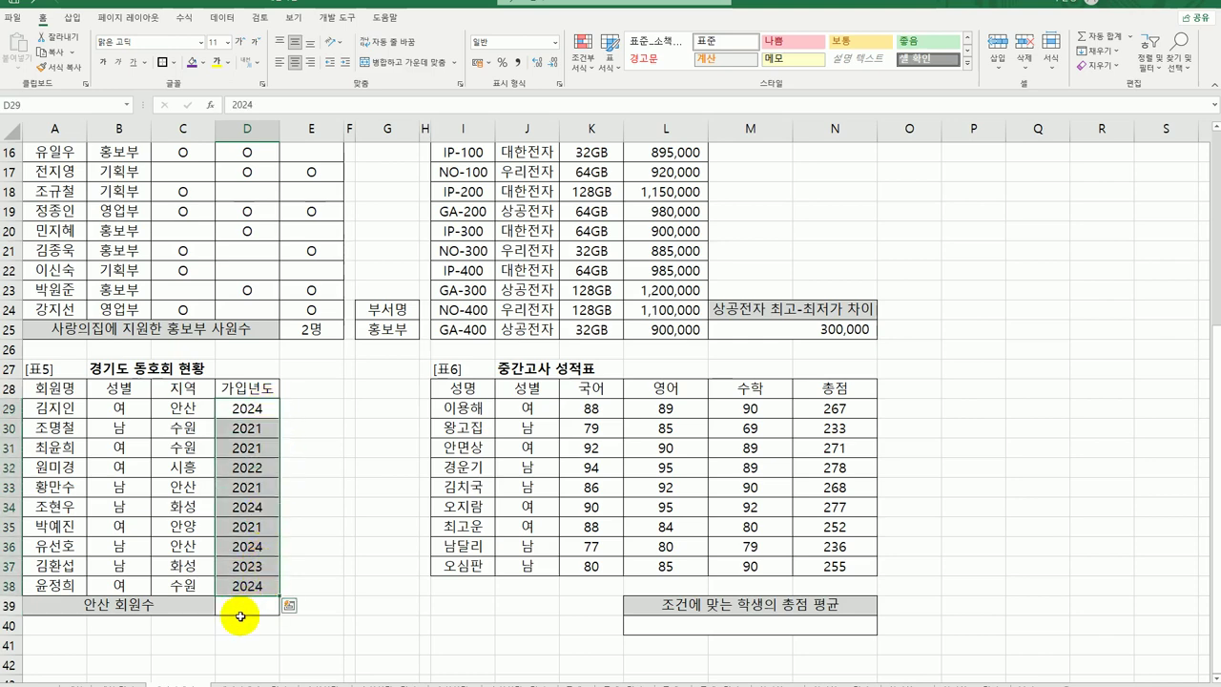
{"action": "left_click", "coordinate": [240, 608]}
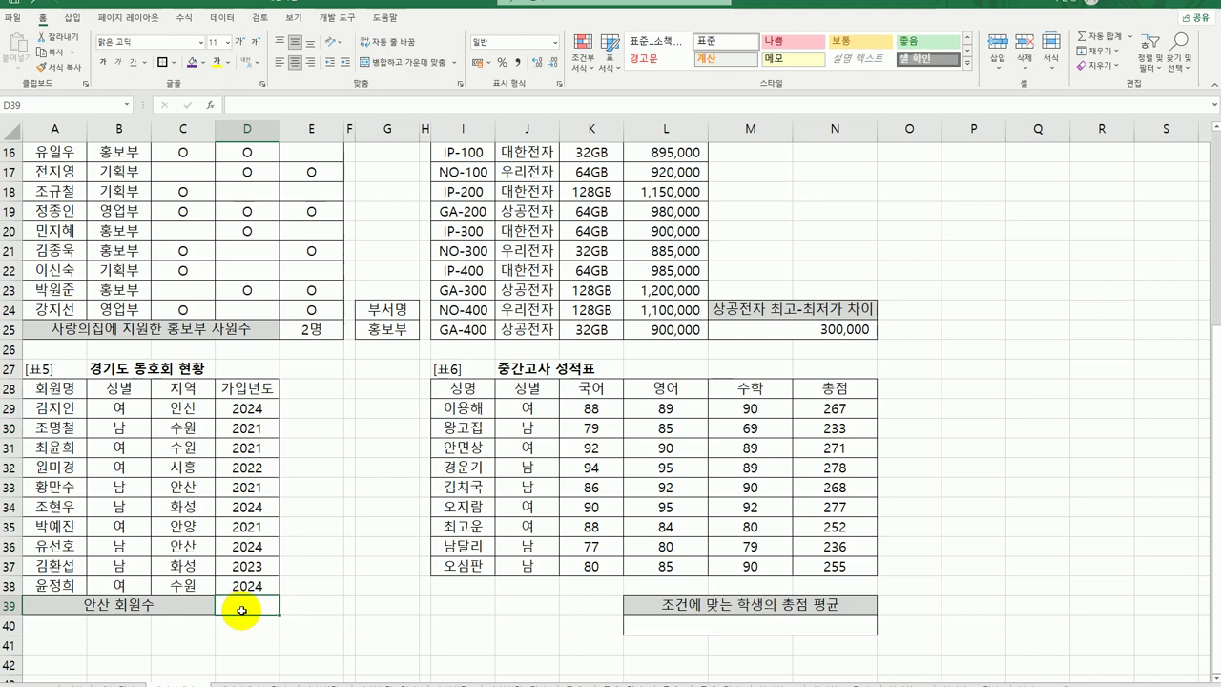
{"action": "type", "text": "=dc"}
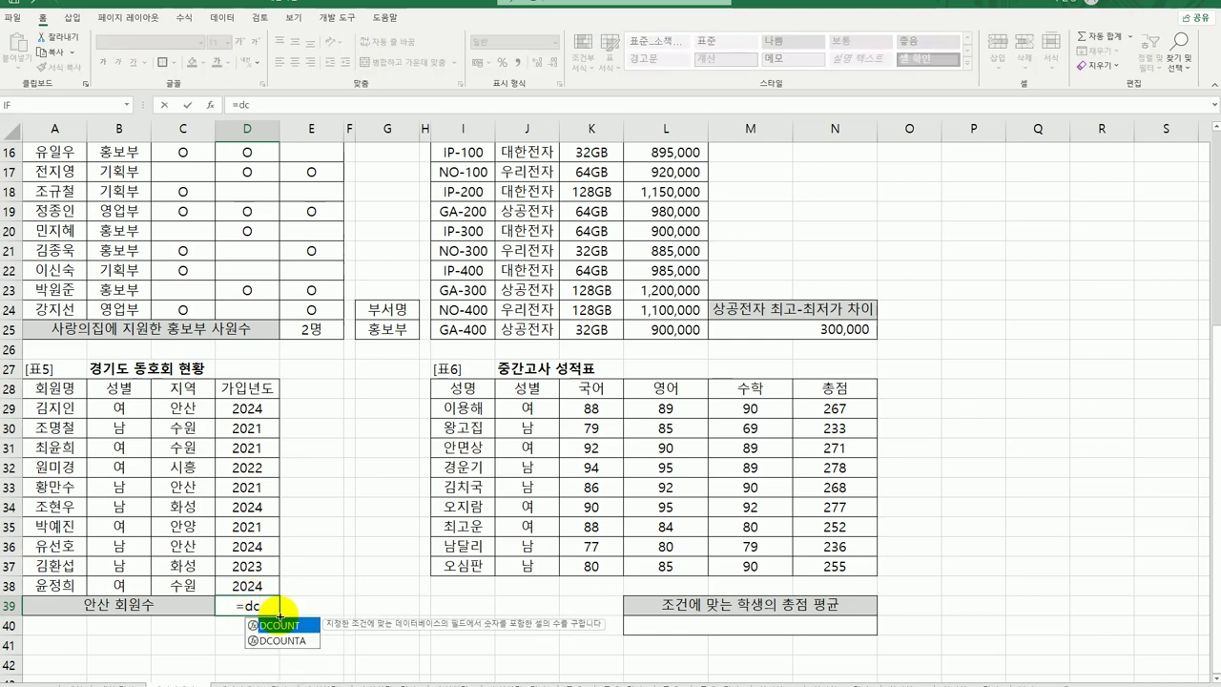
{"action": "double_click", "coordinate": [282, 623]}
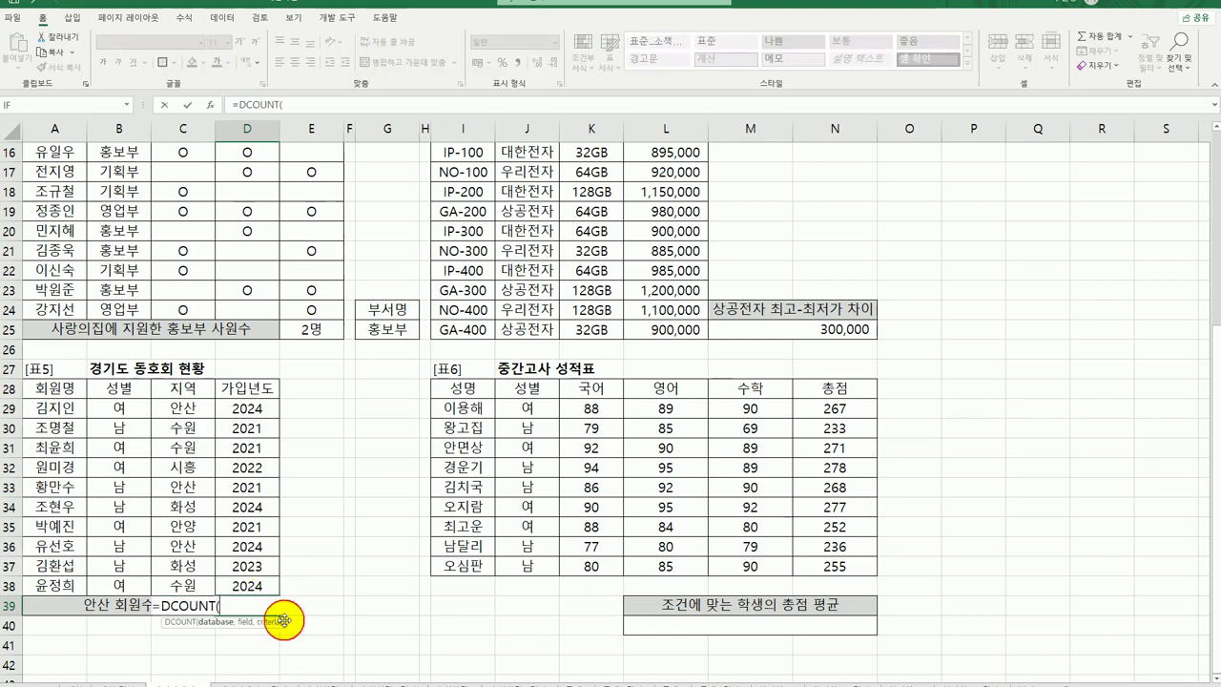
{"action": "left_click", "coordinate": [210, 104]}
{"action": "left_click_drag", "start_coordinate": [326, 447], "coordinate": [588, 336]}
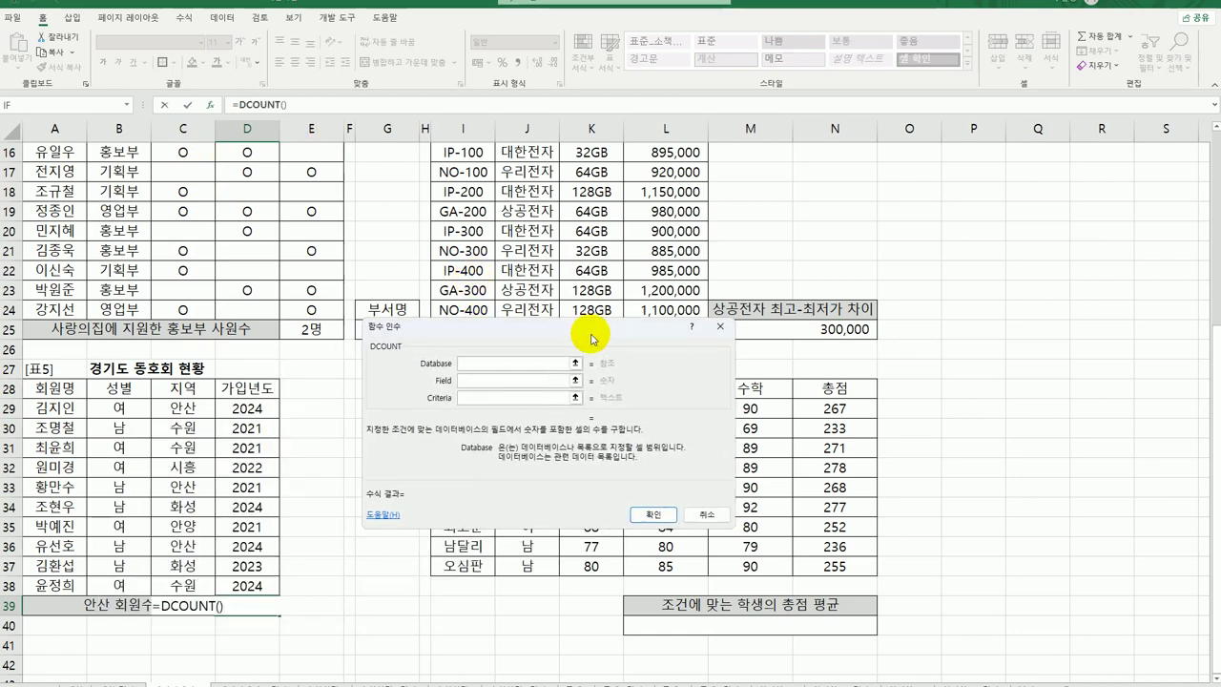
Set the DCOUNT database to A28:D38, the field to D28 and the criteria to C28:C29, and insert the formula in D39
{"action": "left_click_drag", "start_coordinate": [52, 387], "coordinate": [254, 584]}
{"action": "left_click", "coordinate": [470, 381]}
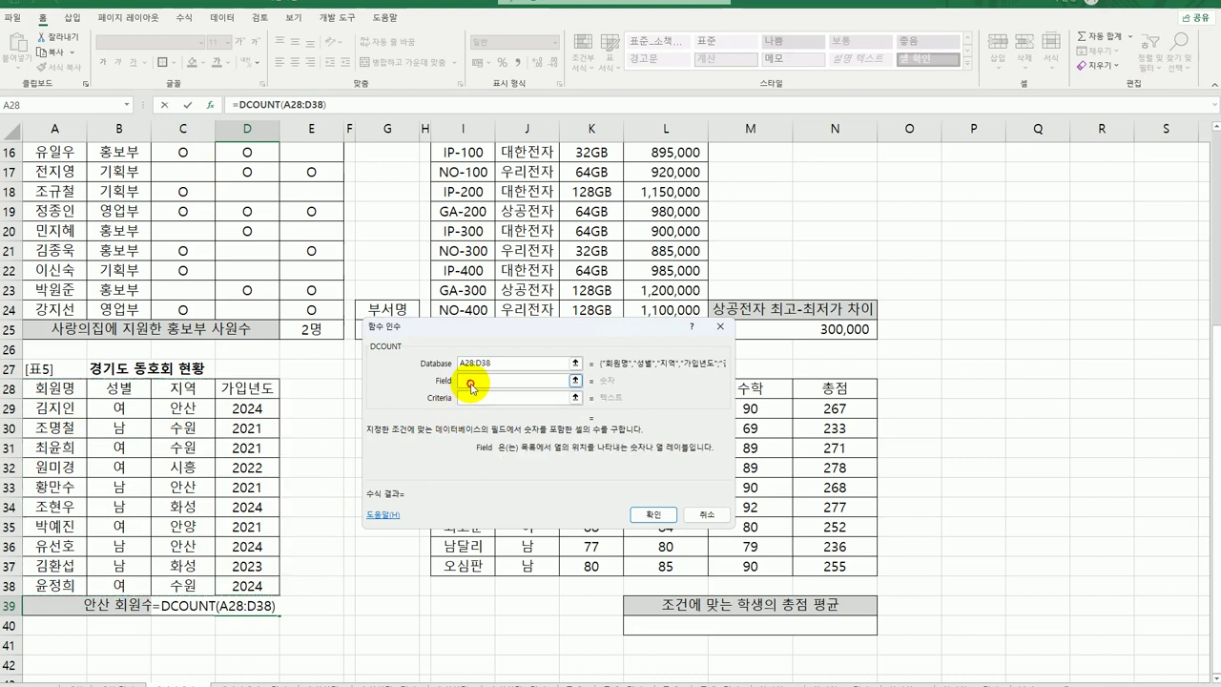
{"action": "left_click", "coordinate": [275, 388]}
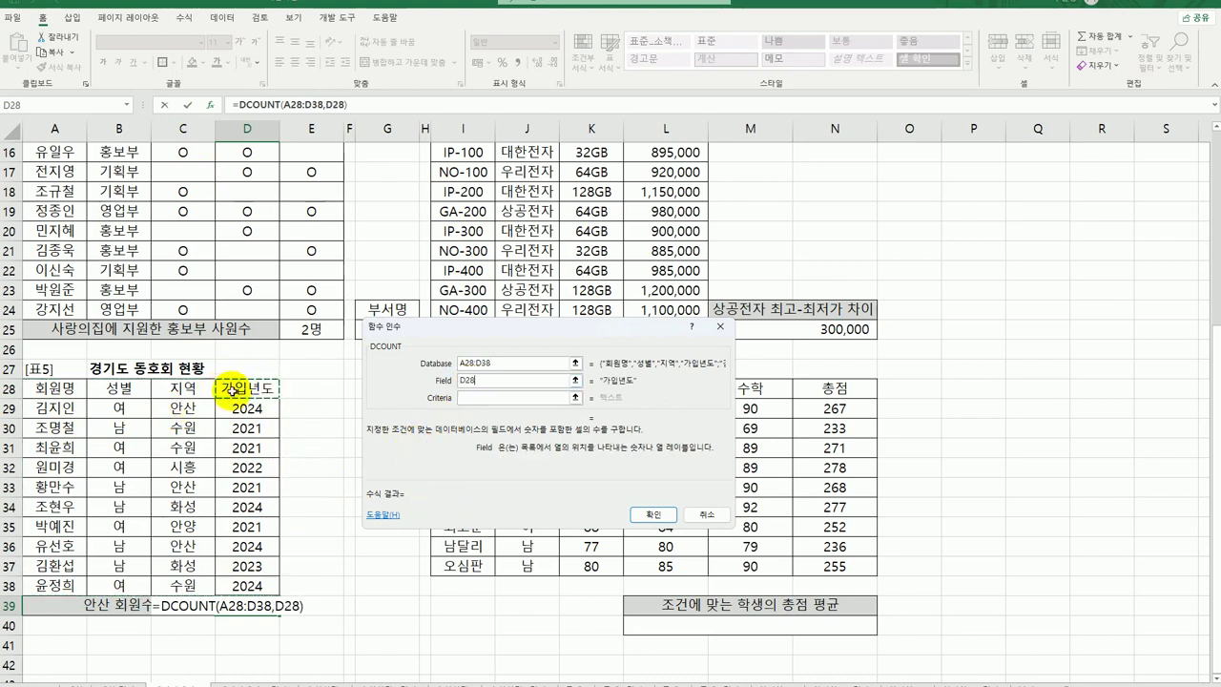
{"action": "left_click", "coordinate": [467, 399]}
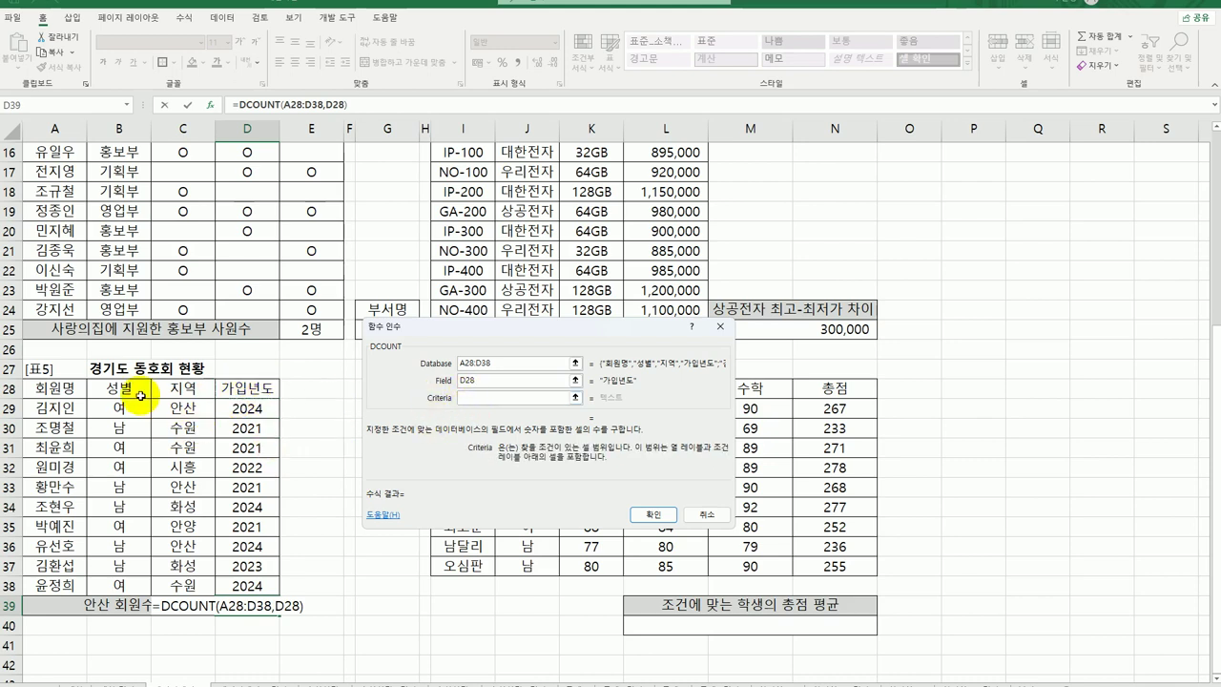
{"action": "left_click_drag", "start_coordinate": [194, 391], "coordinate": [191, 407]}
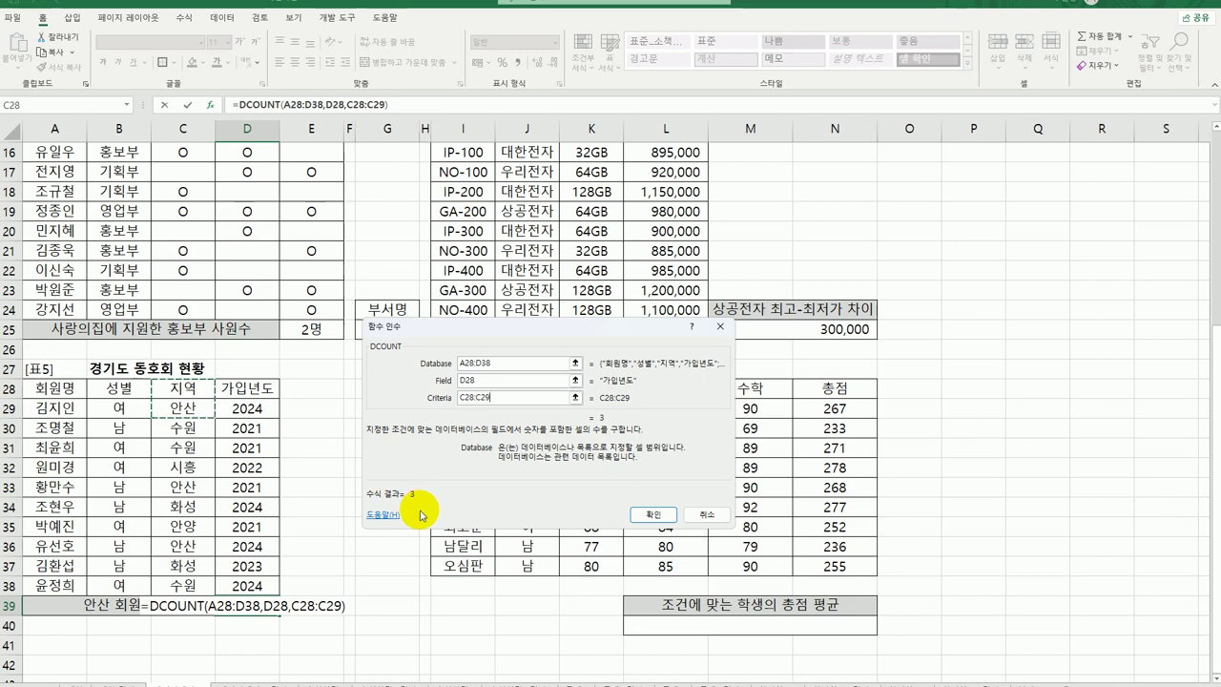
{"action": "left_click", "coordinate": [653, 515]}
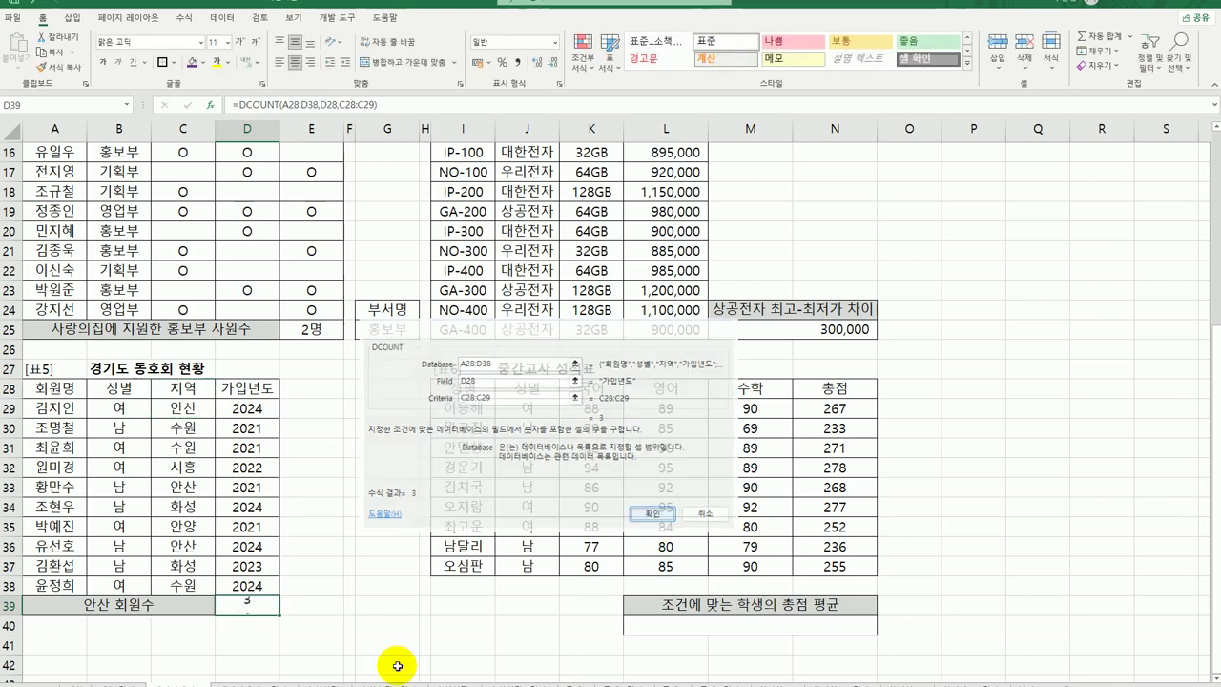
Append &"명" to the DCOUNT formula in D39 so the count carries the unit
{"action": "double_click", "coordinate": [250, 609]}
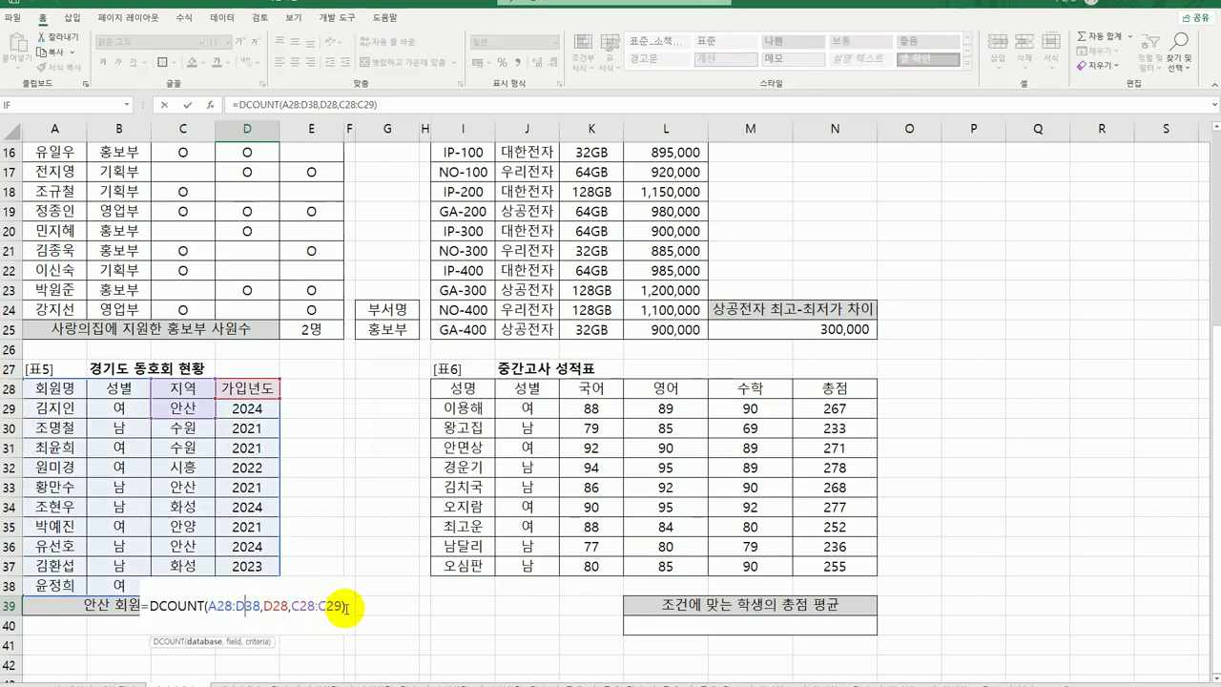
{"action": "left_click", "coordinate": [349, 614]}
{"action": "type", "text": "&"}
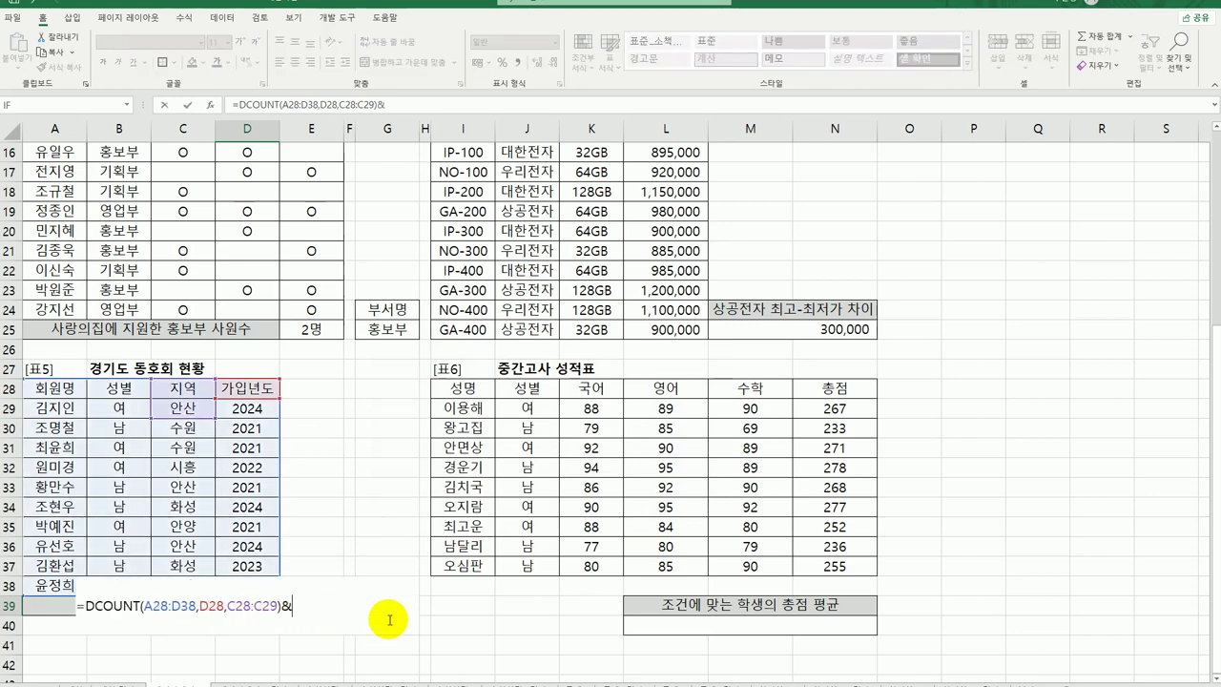
{"action": "type", "text": "\"ㅁ"}
{"action": "key", "text": "Return"}
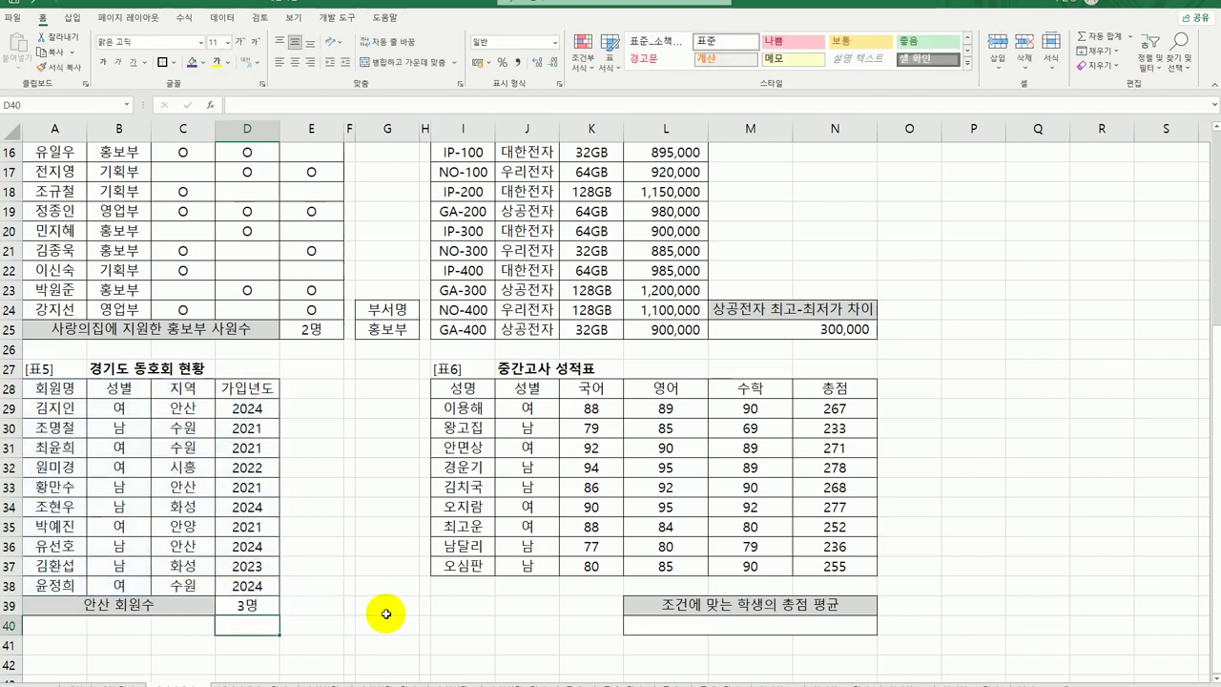
{"action": "left_click", "coordinate": [277, 604]}
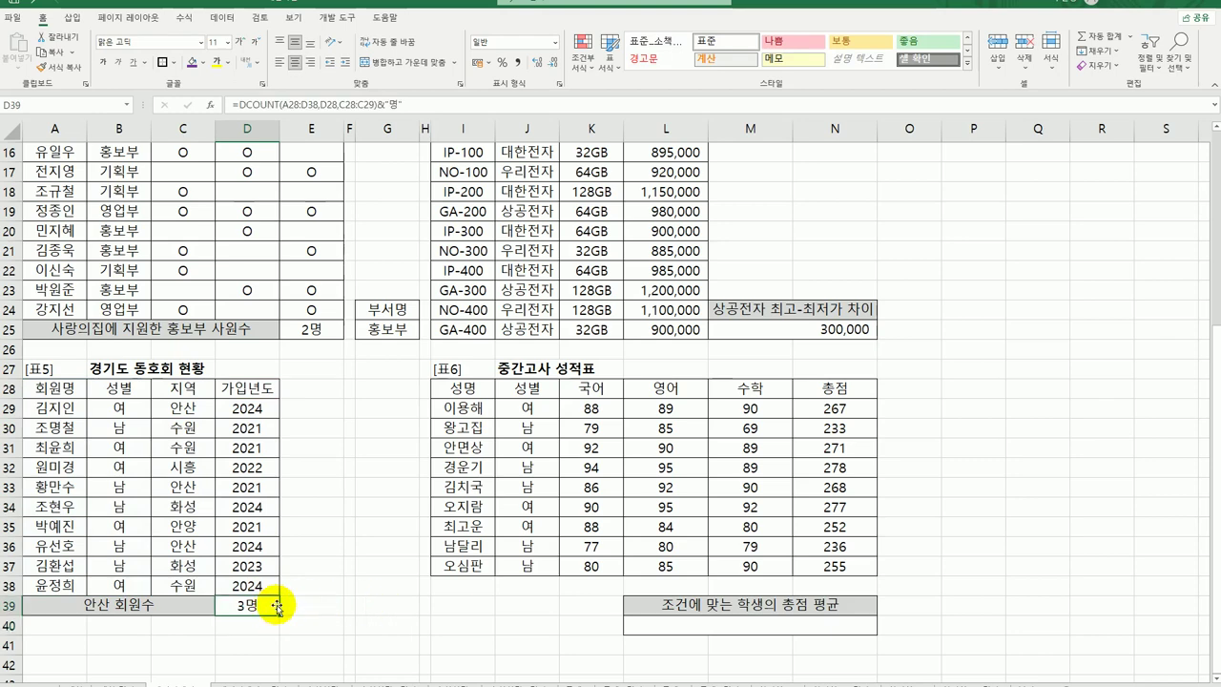
Copy the 성별 header and a 남 cell from [표6] into I39:I40 as a criteria range
{"action": "scroll", "coordinate": [277, 605], "scroll_direction": "up", "scroll_amount": 1}
{"action": "scroll", "coordinate": [276, 604], "scroll_direction": "down", "scroll_amount": 1}
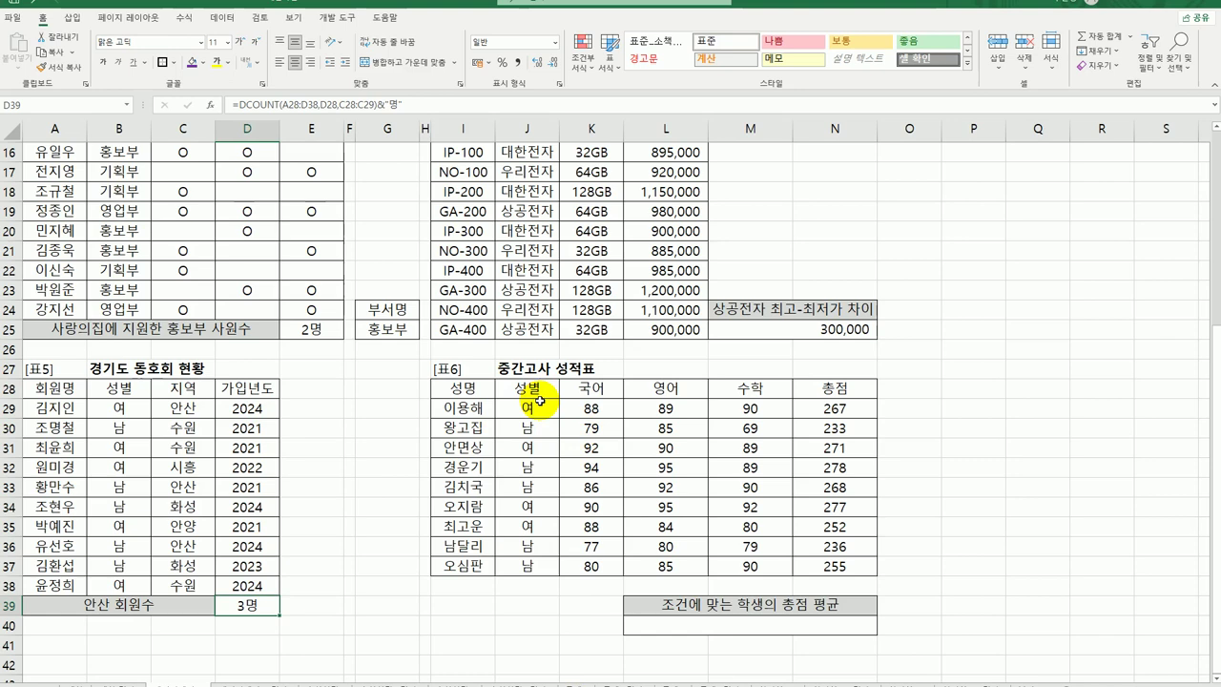
{"action": "left_click", "coordinate": [458, 595]}
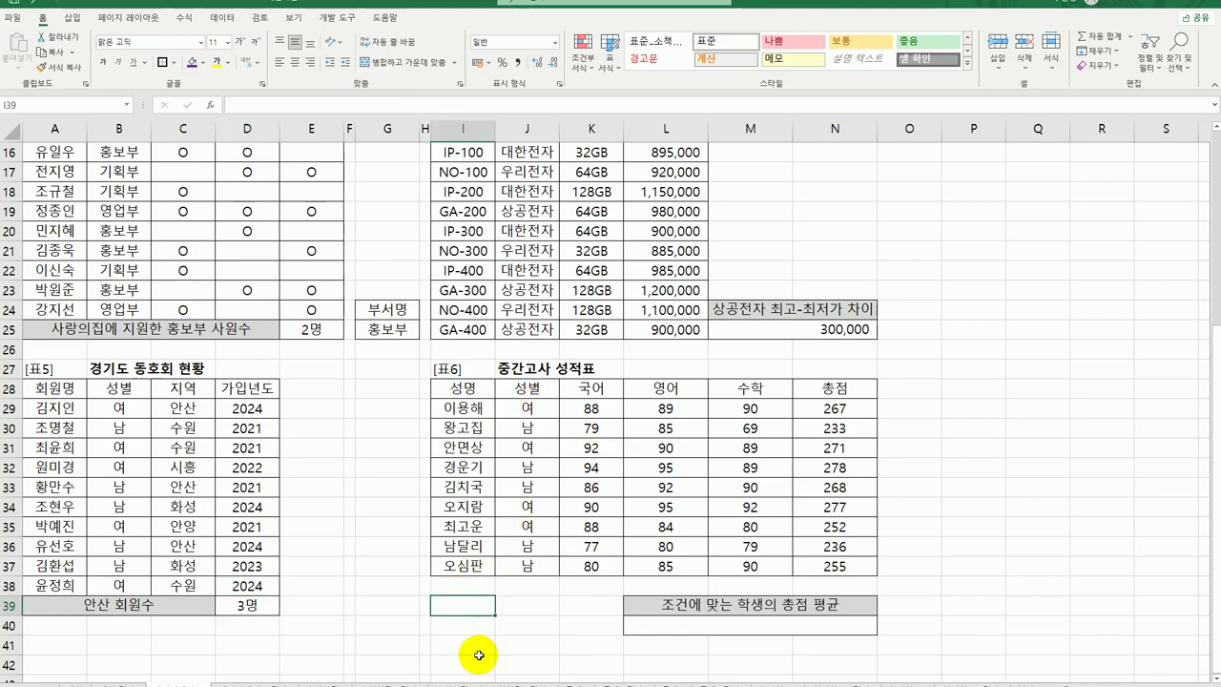
{"action": "left_click", "coordinate": [532, 387]}
{"action": "left_click", "coordinate": [531, 428], "text": "ctrl"}
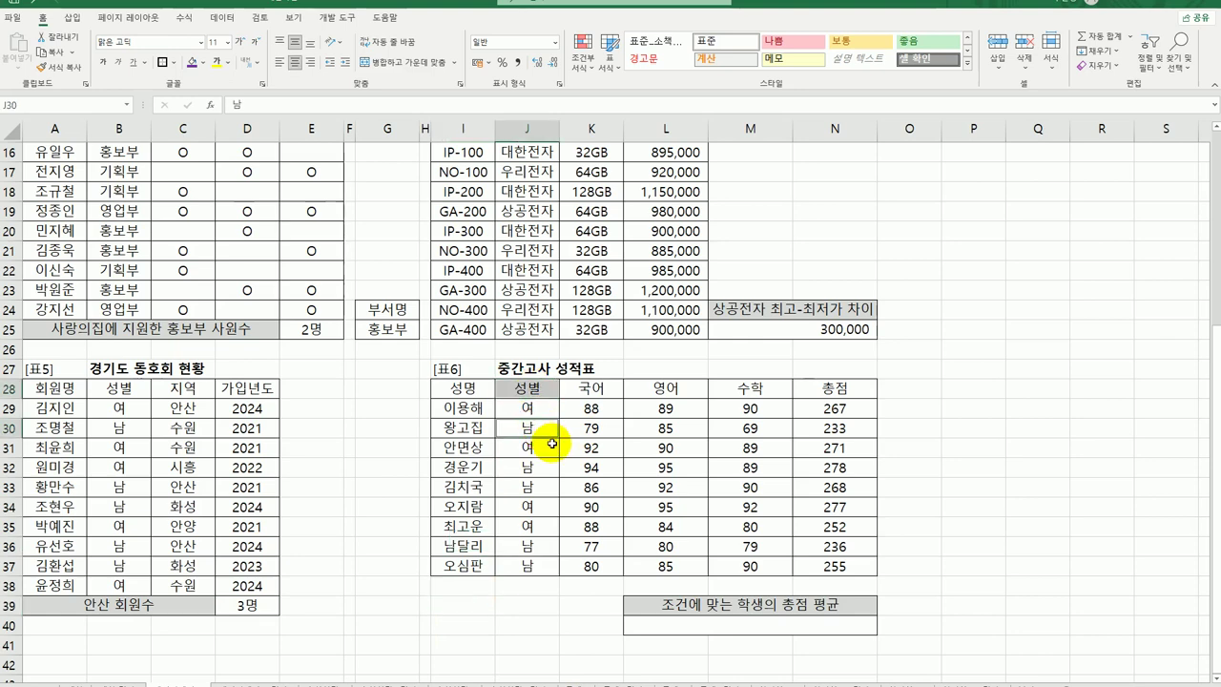
{"action": "key", "text": "ctrl+c"}
{"action": "left_click", "coordinate": [461, 596]}
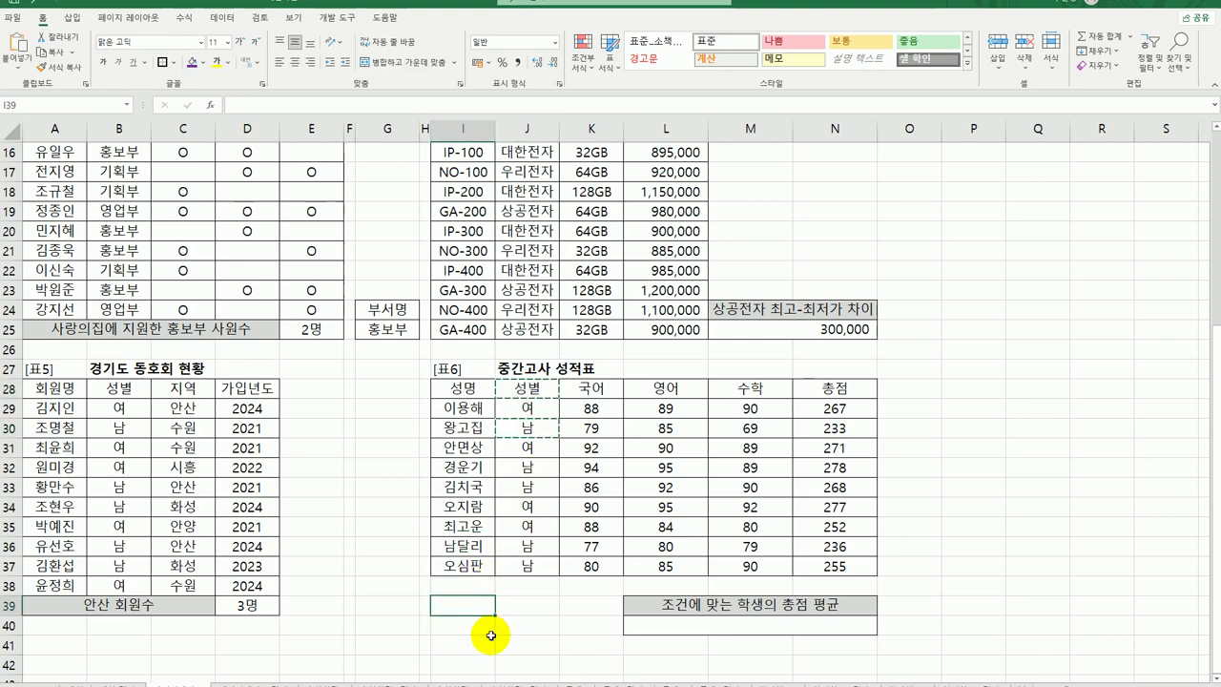
{"action": "key", "text": "ctrl+v"}
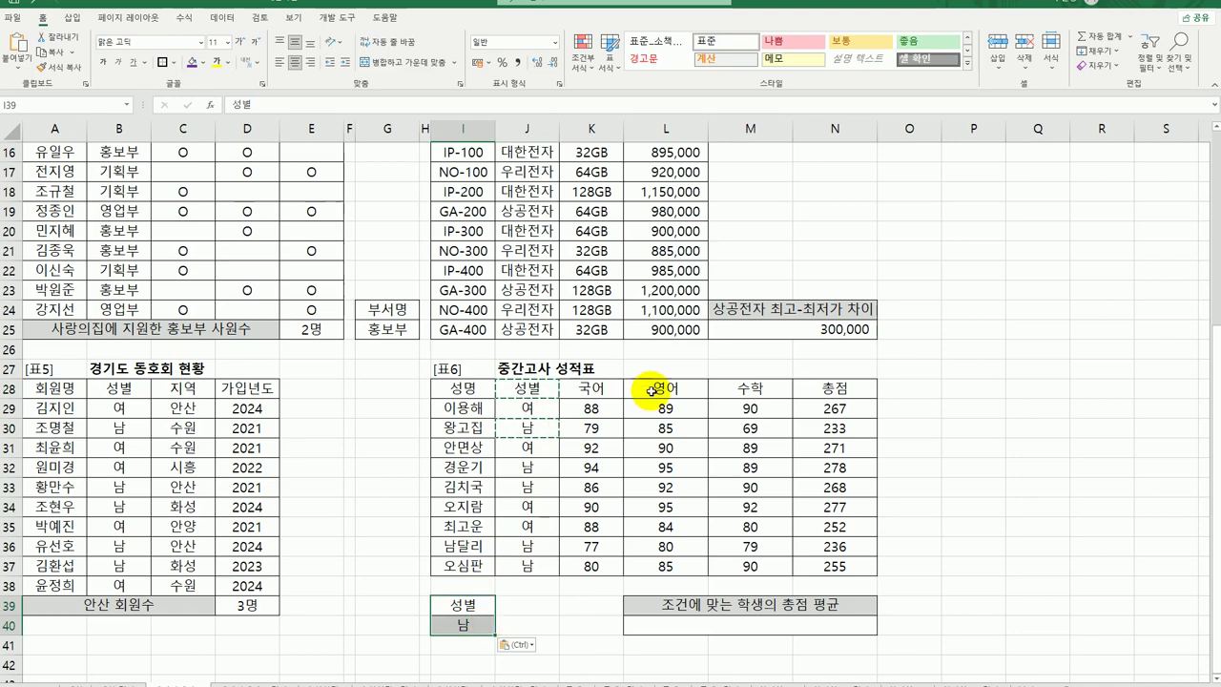
Copy the 영어 header from [표6] into J39 beside the 성별 criteria header
{"action": "left_click", "coordinate": [656, 389]}
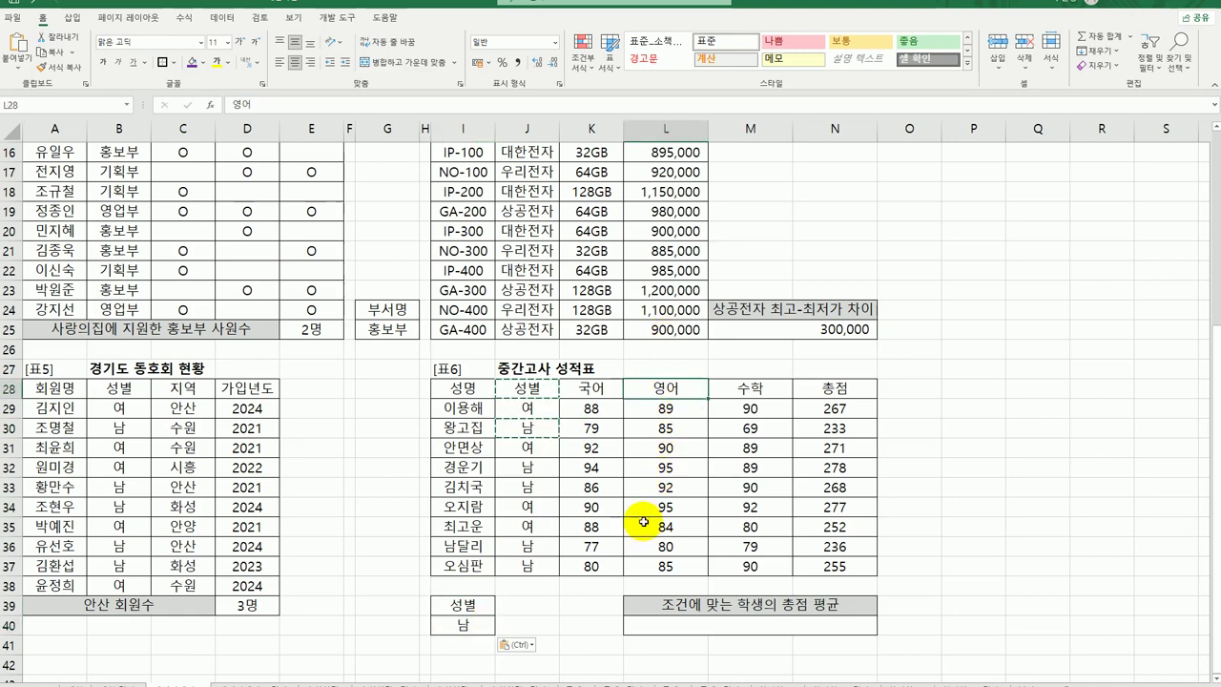
{"action": "key", "text": "ctrl+c"}
{"action": "left_click", "coordinate": [528, 604]}
{"action": "key", "text": "ctrl+v"}
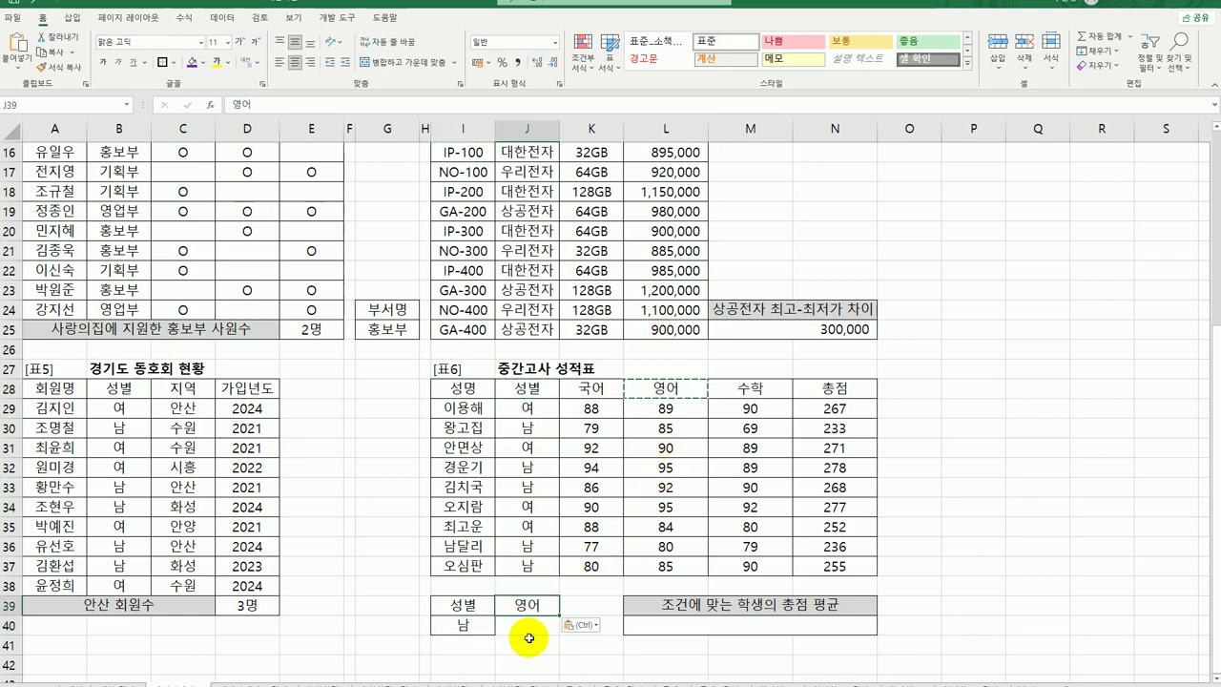
Enter >=90 under the 영어 criteria header in J40 and copy a 여 cell from [표6] into I41
{"action": "left_click", "coordinate": [506, 627]}
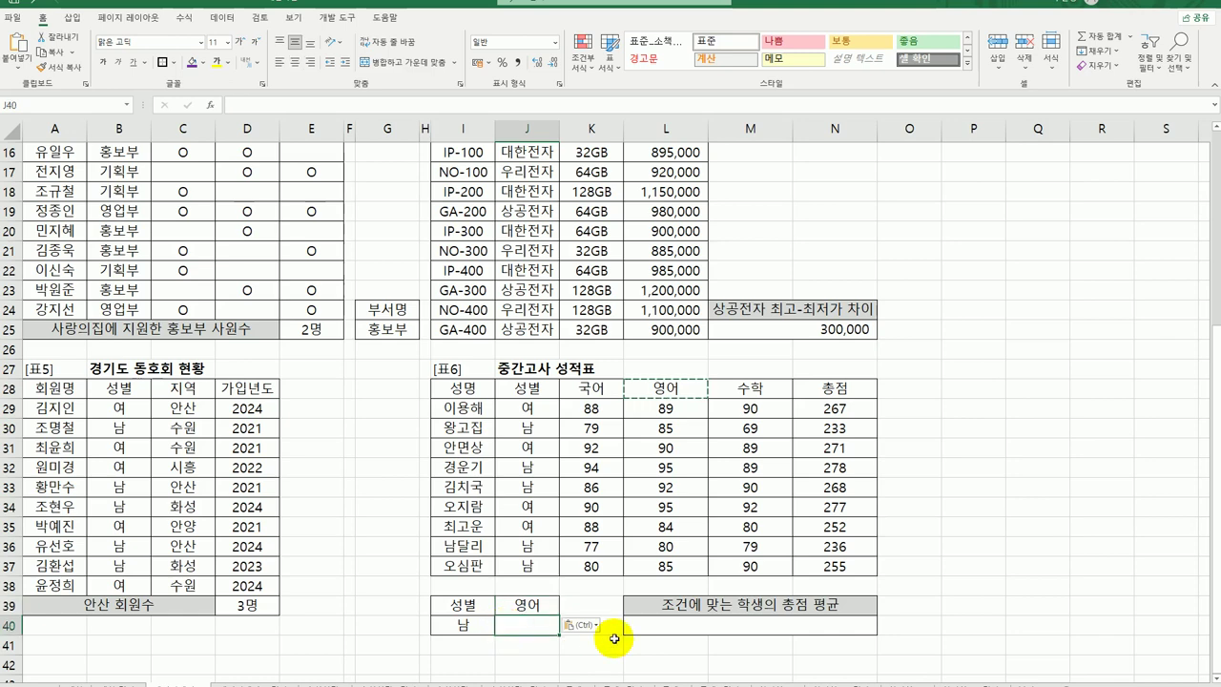
{"action": "type", "text": ">=90"}
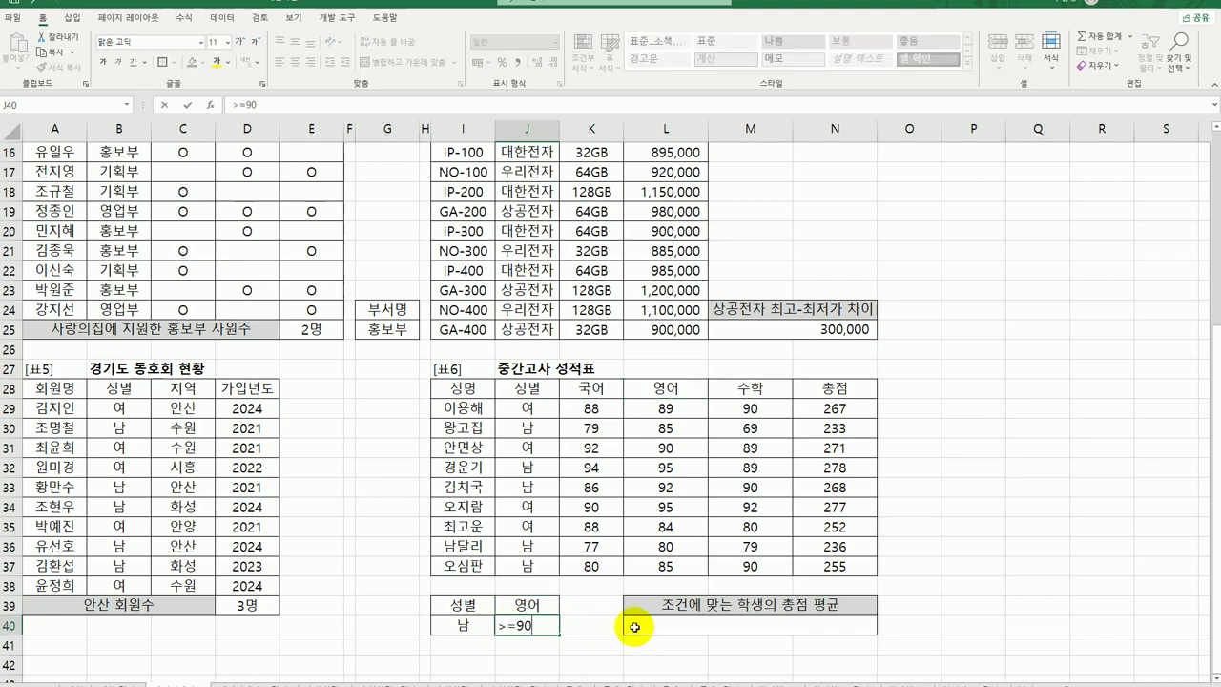
{"action": "key", "text": "Return"}
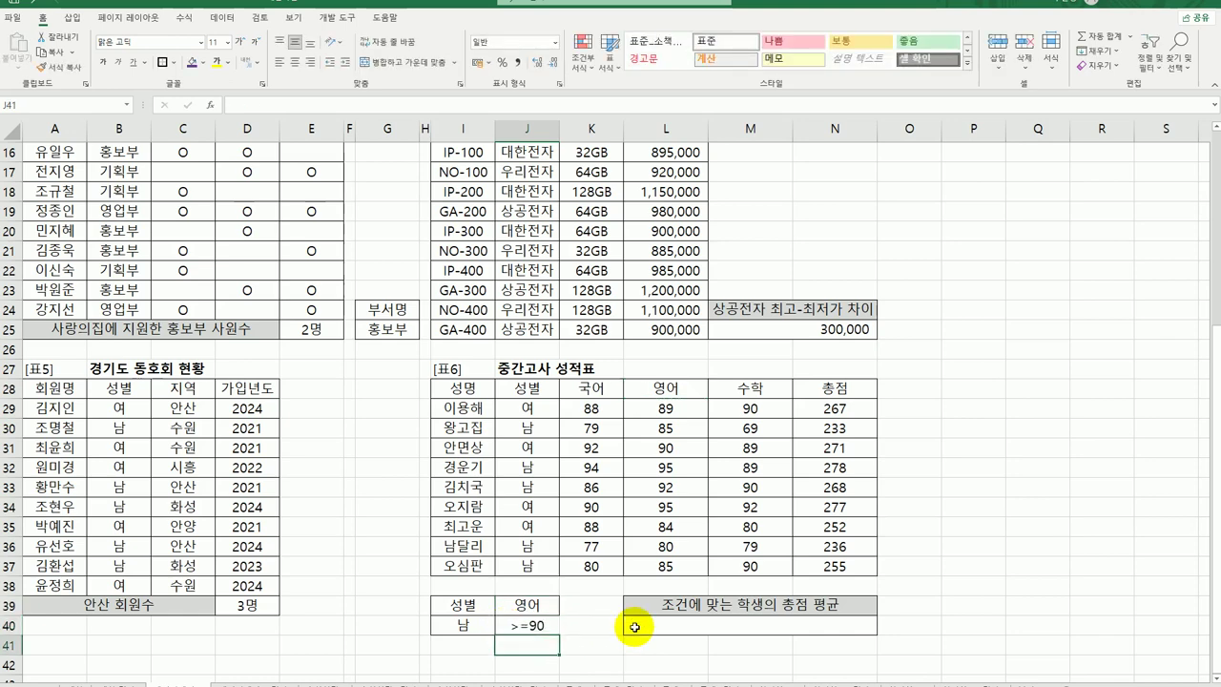
{"action": "left_click", "coordinate": [534, 408]}
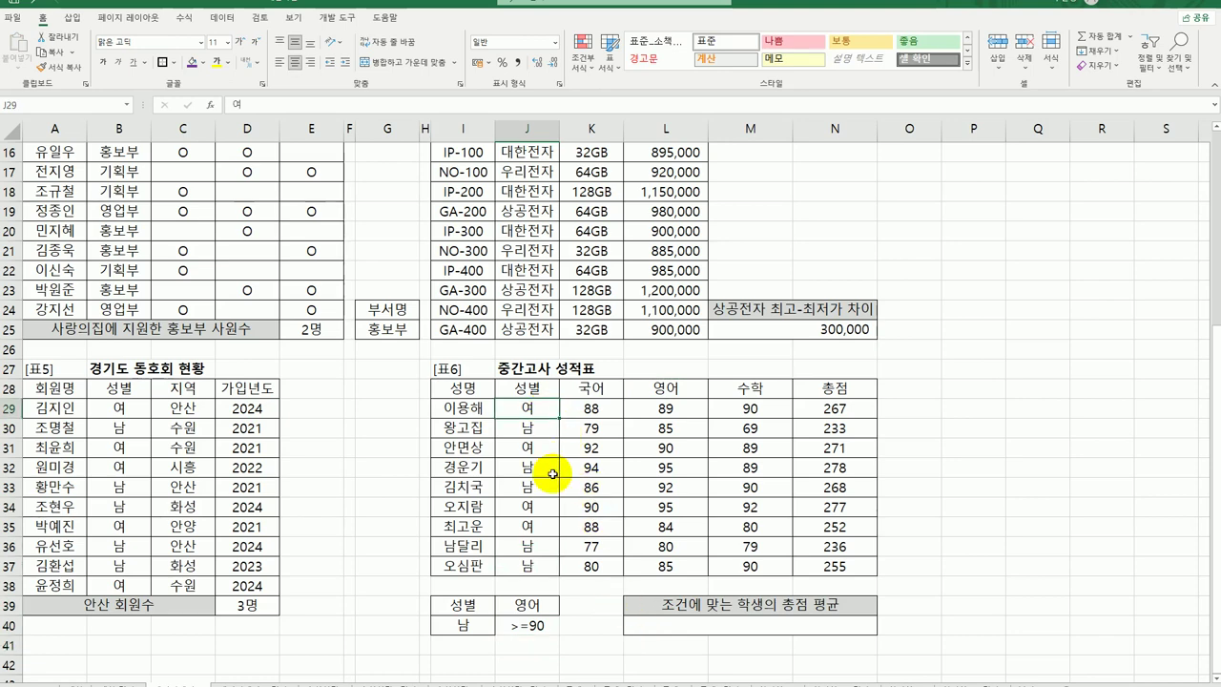
{"action": "key", "text": "ctrl+c"}
{"action": "left_click", "coordinate": [464, 645]}
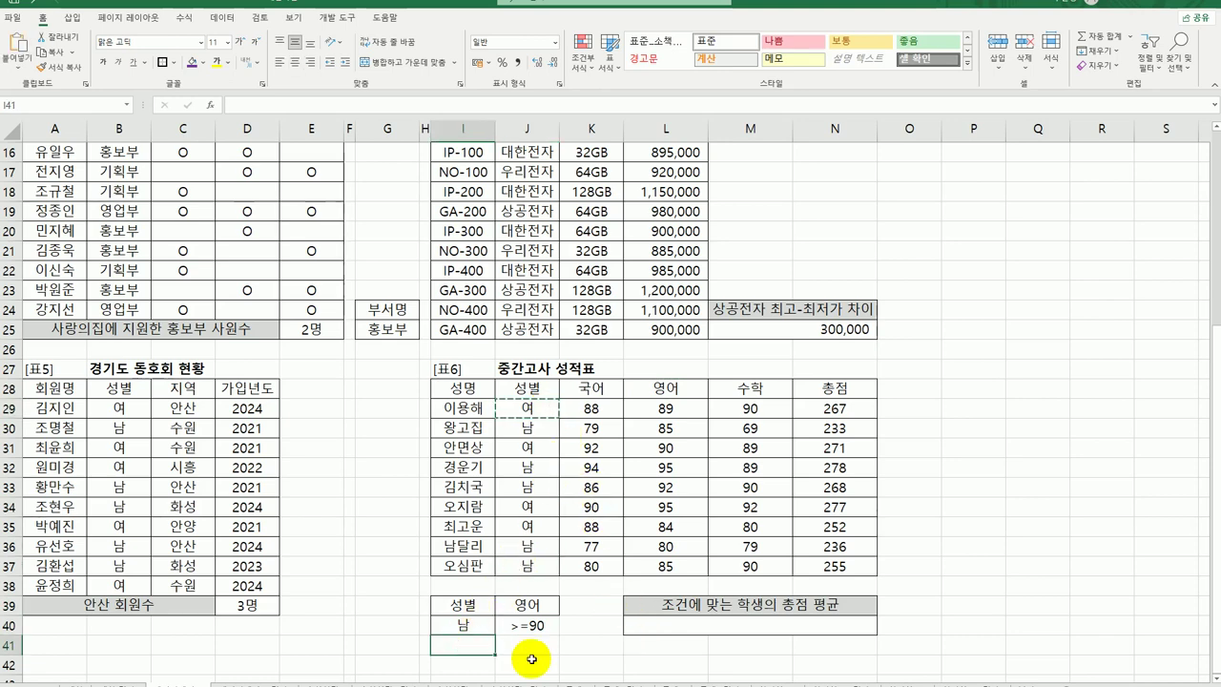
{"action": "key", "text": "ctrl+v"}
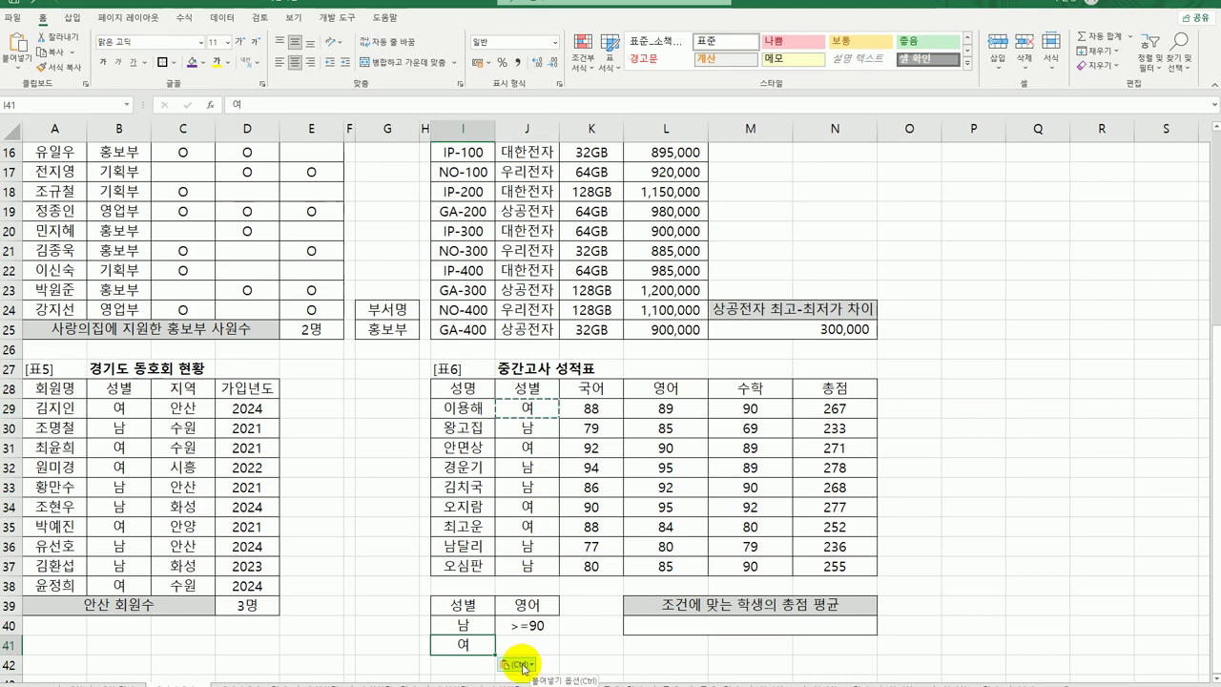
Copy the 수학 header from [표6] into K39 and enter the criterion >=90 in K41 on the 여 row
{"action": "left_click", "coordinate": [754, 389]}
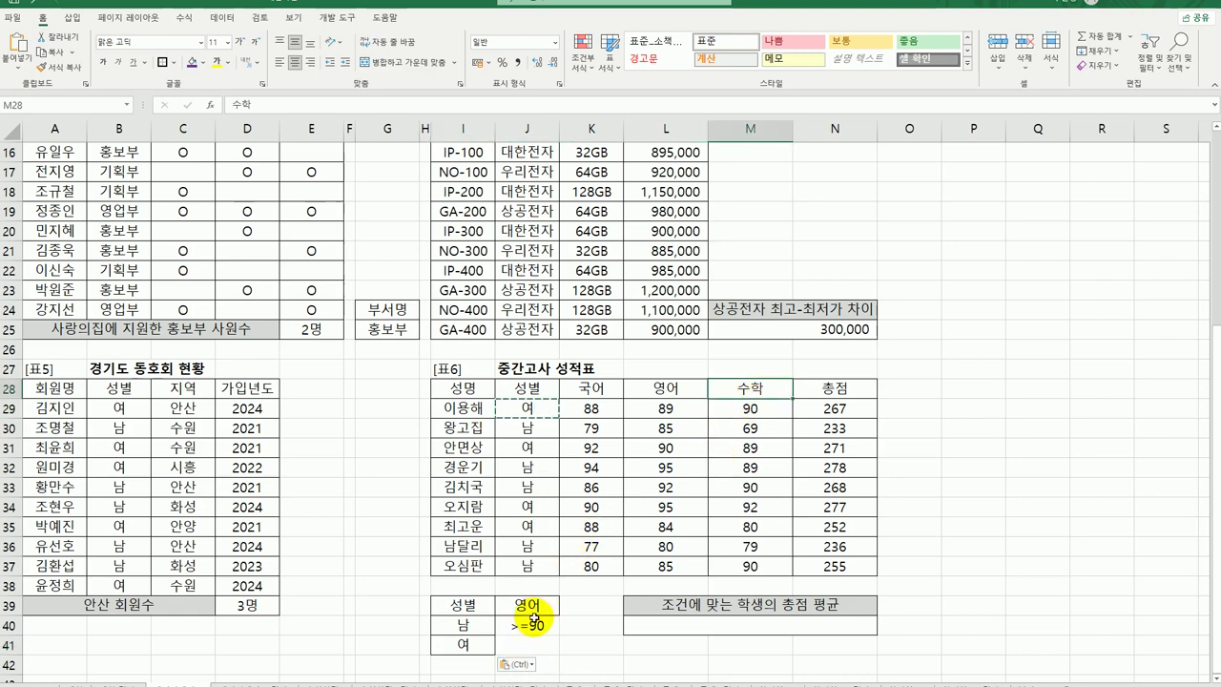
{"action": "key", "text": "ctrl+c"}
{"action": "left_click", "coordinate": [583, 610]}
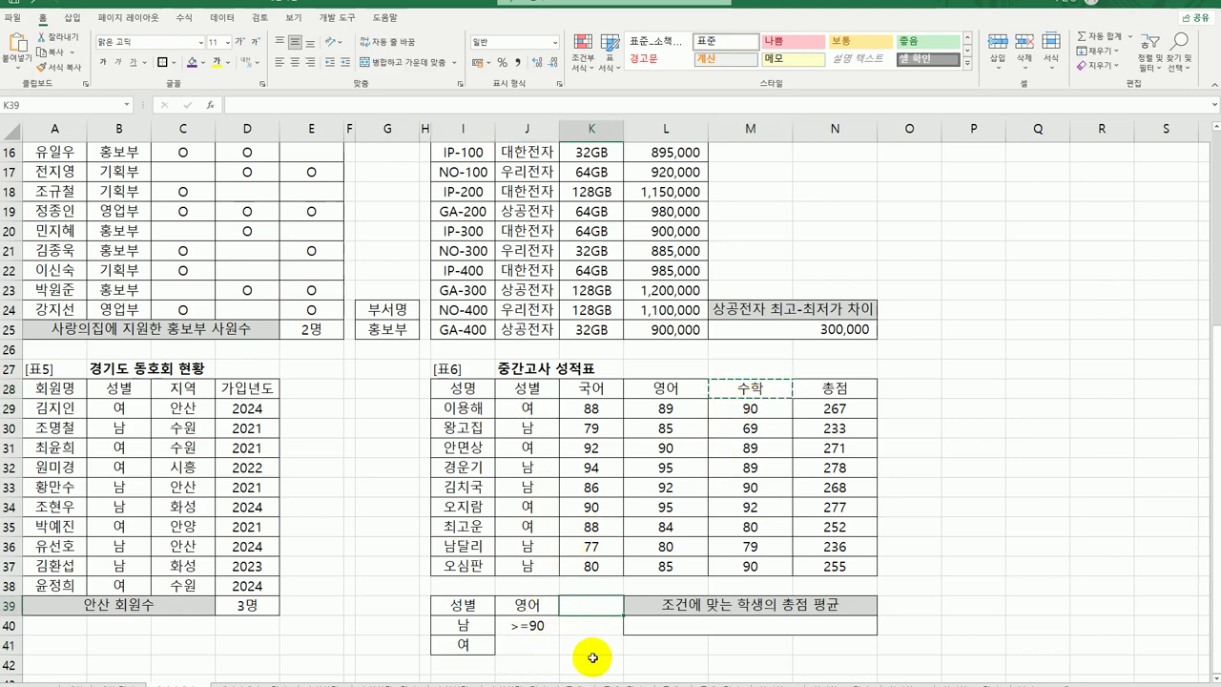
{"action": "key", "text": "ctrl+v"}
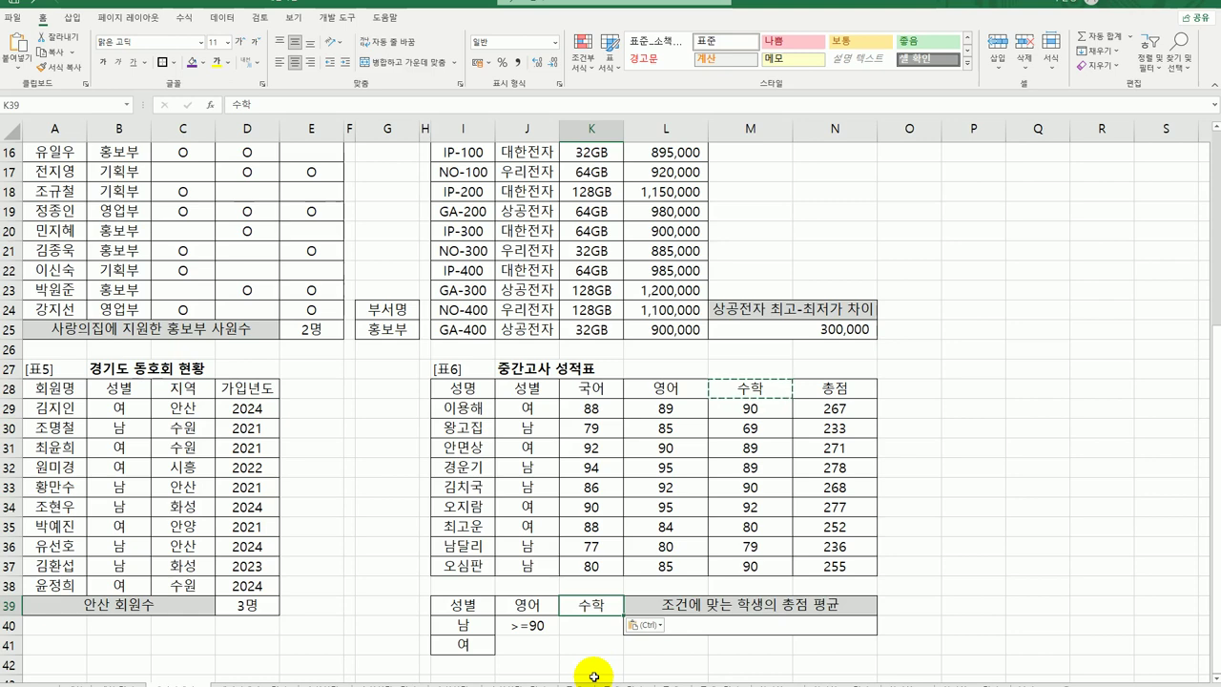
{"action": "left_click", "coordinate": [464, 644]}
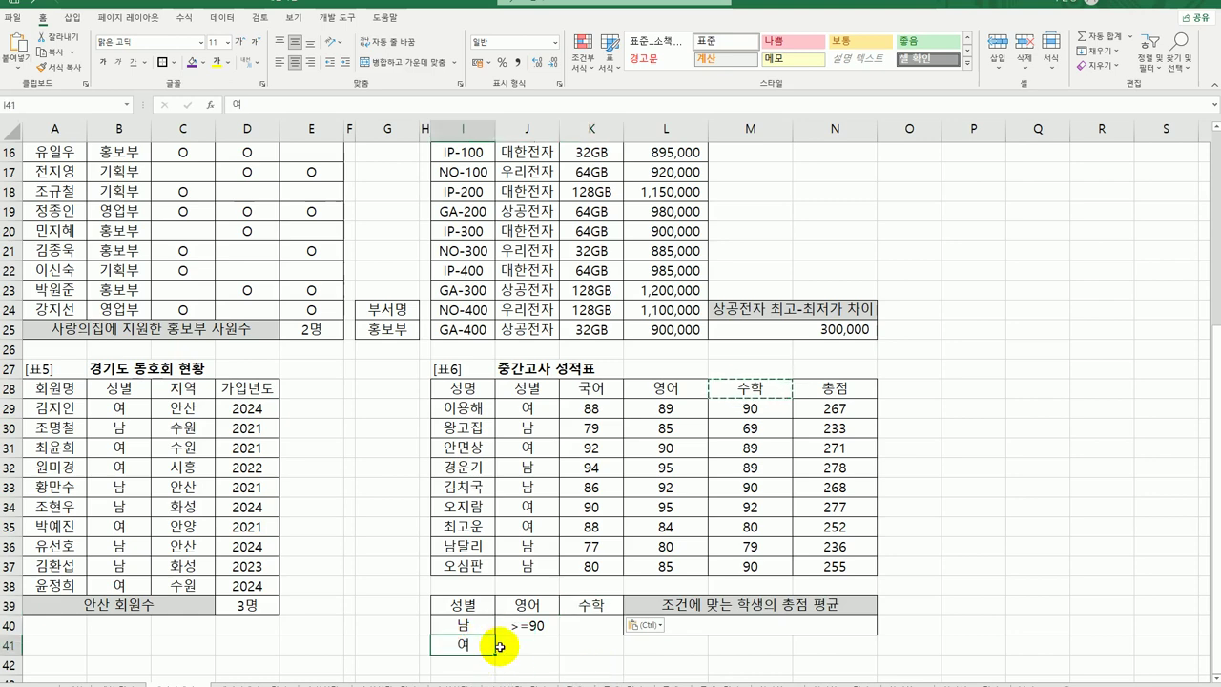
{"action": "left_click", "coordinate": [590, 647]}
{"action": "type", "text": ">"}
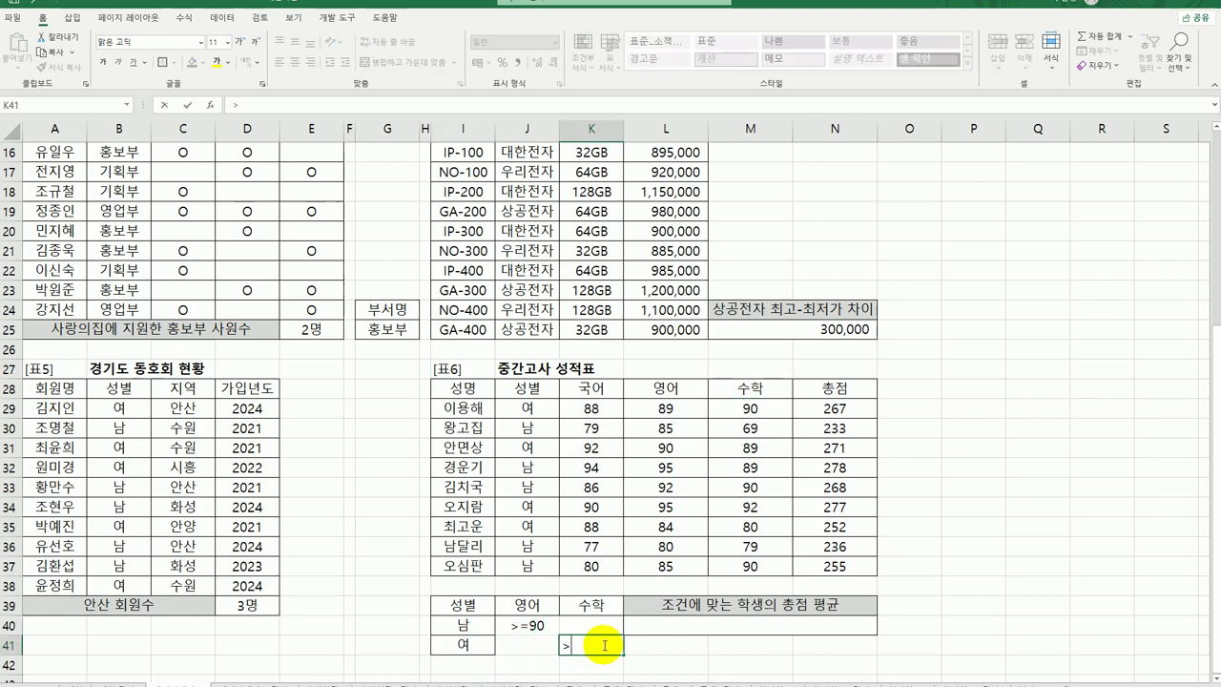
{"action": "type", "text": "=90"}
{"action": "key", "text": "Return"}
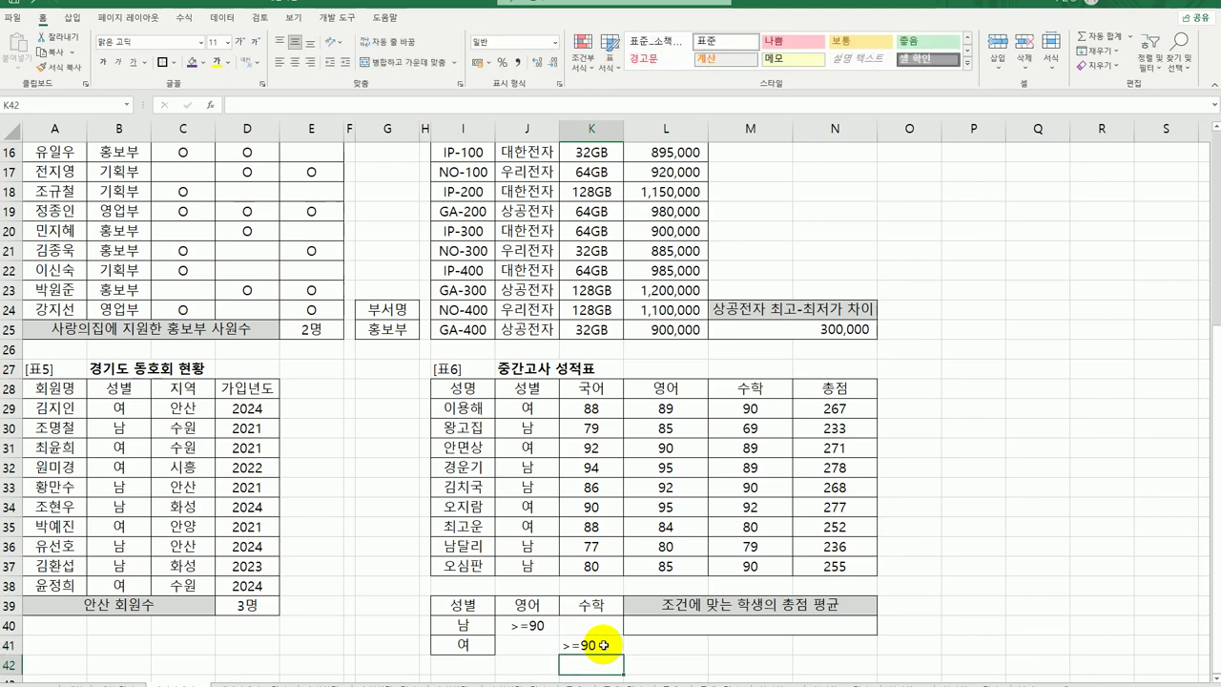
{"action": "left_click_drag", "start_coordinate": [465, 605], "coordinate": [515, 625]}
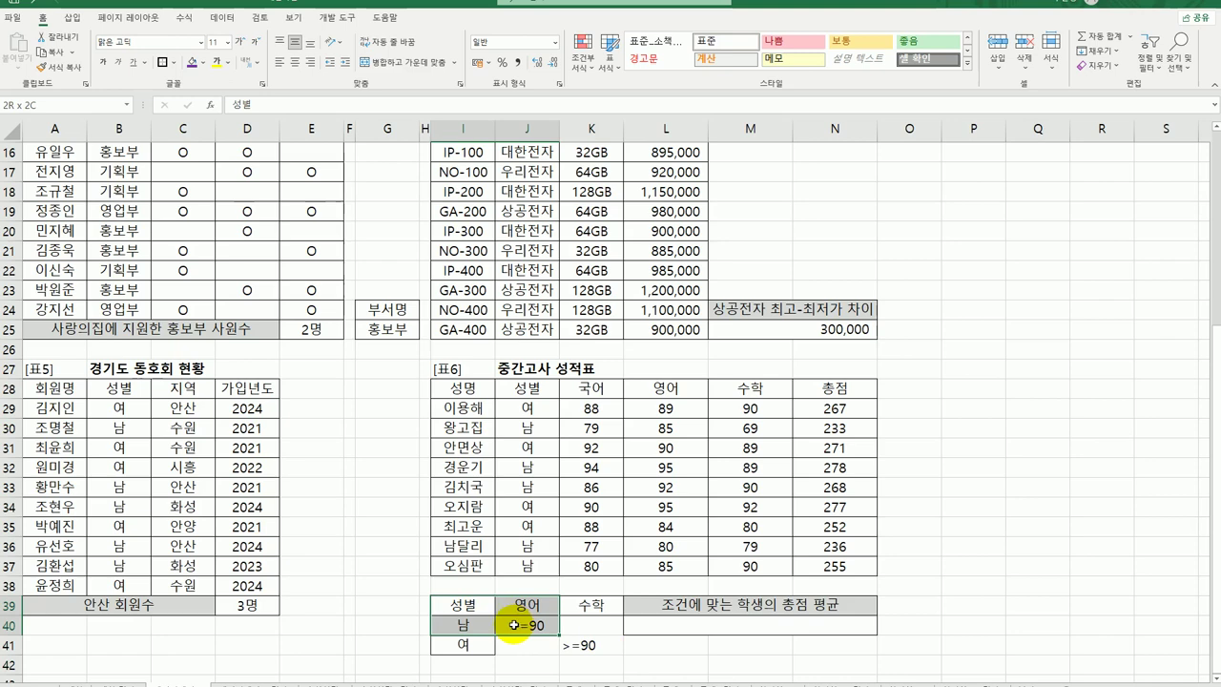
{"action": "left_click_drag", "start_coordinate": [465, 608], "coordinate": [572, 646]}
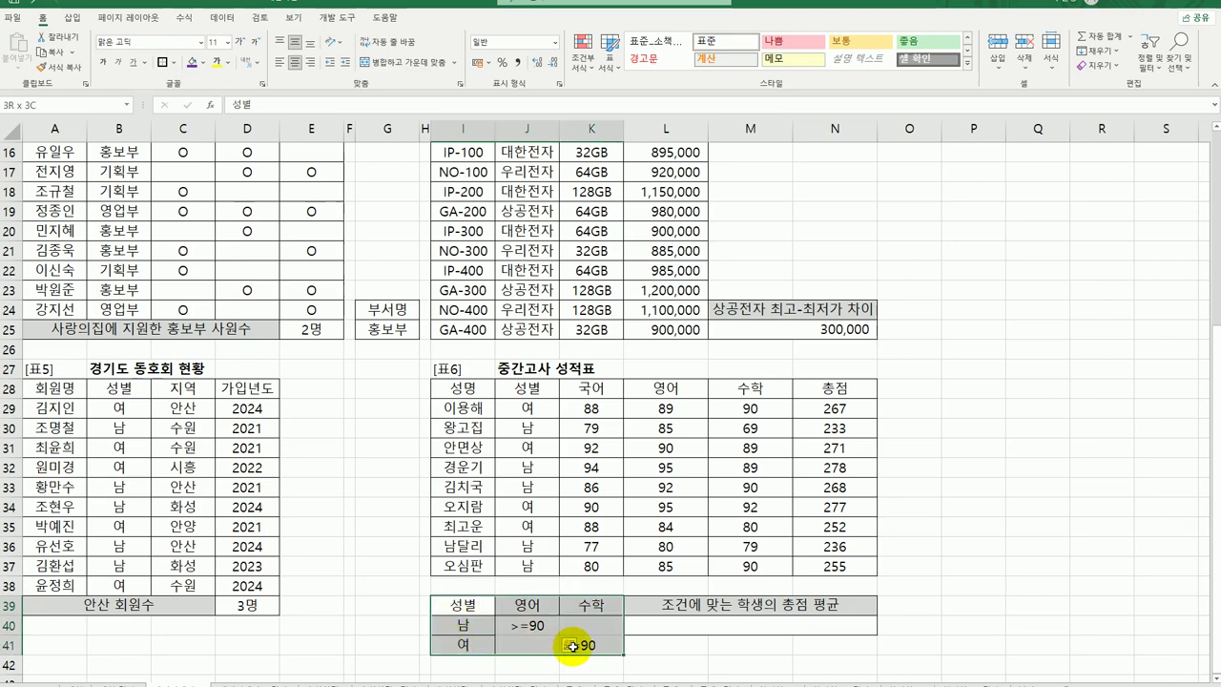
{"action": "left_click", "coordinate": [844, 387]}
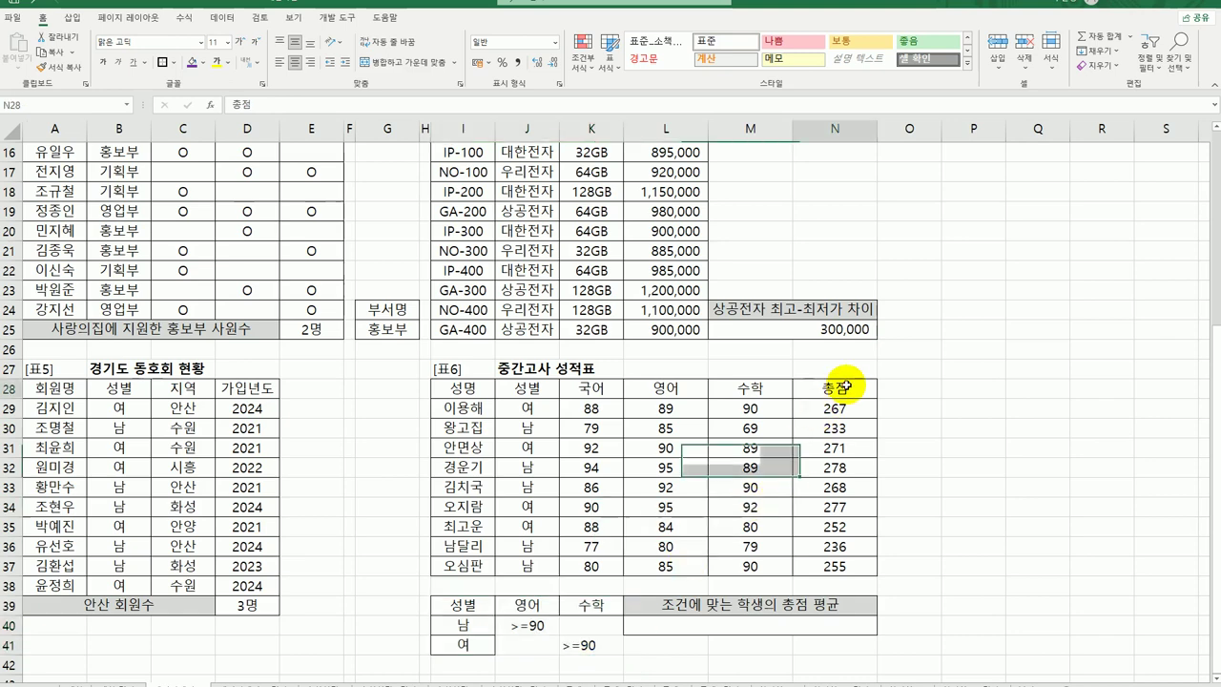
Start a DAVERAGE formula in L40 under the 조건에 맞는 학생의 총점 평균 label
{"action": "left_click", "coordinate": [796, 626]}
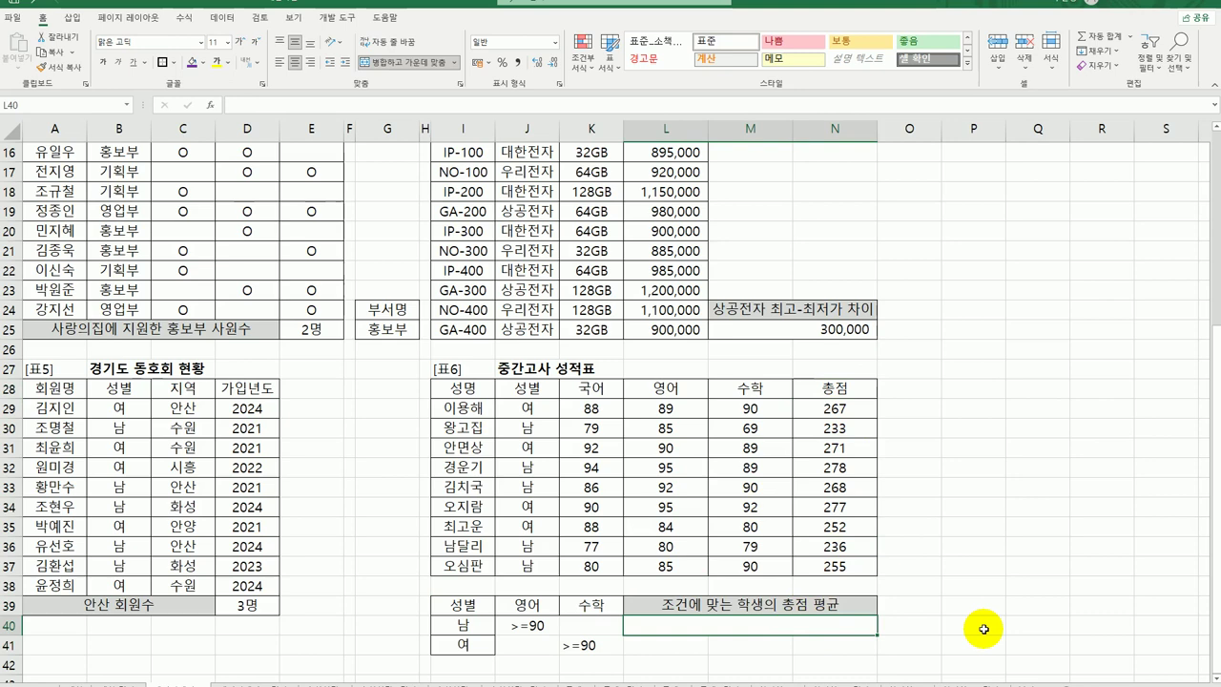
{"action": "type", "text": "=ㅇ"}
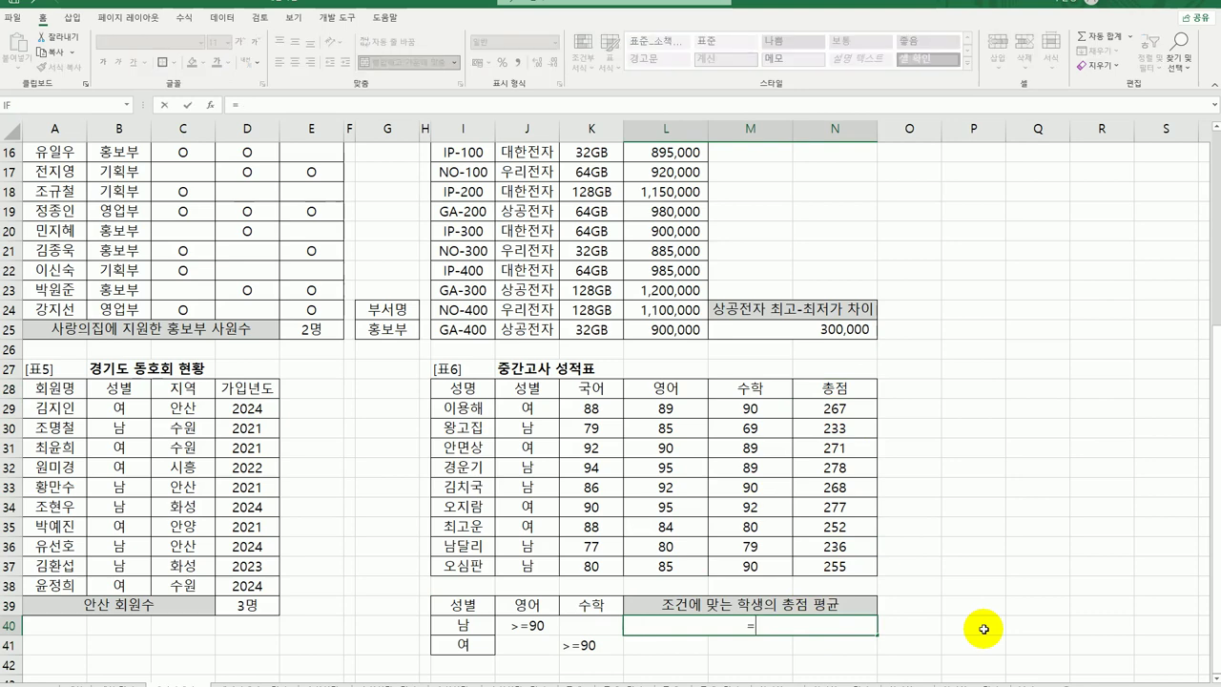
{"action": "type", "text": "da"}
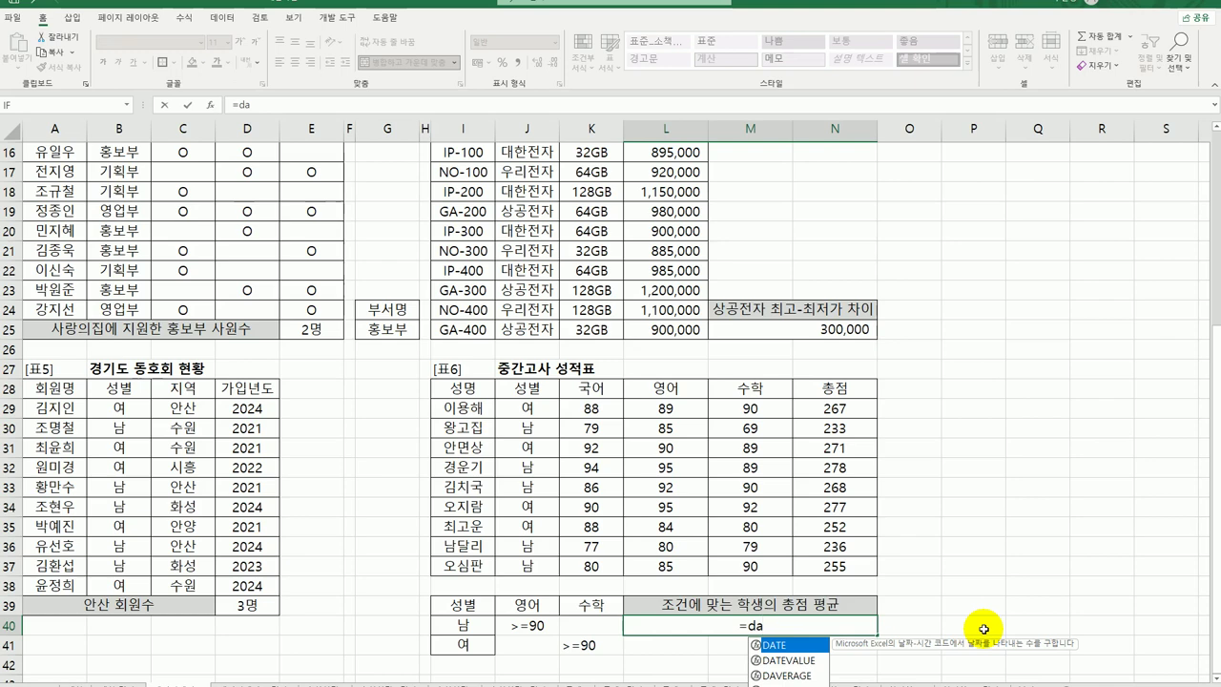
{"action": "type", "text": "v"}
{"action": "double_click", "coordinate": [790, 651]}
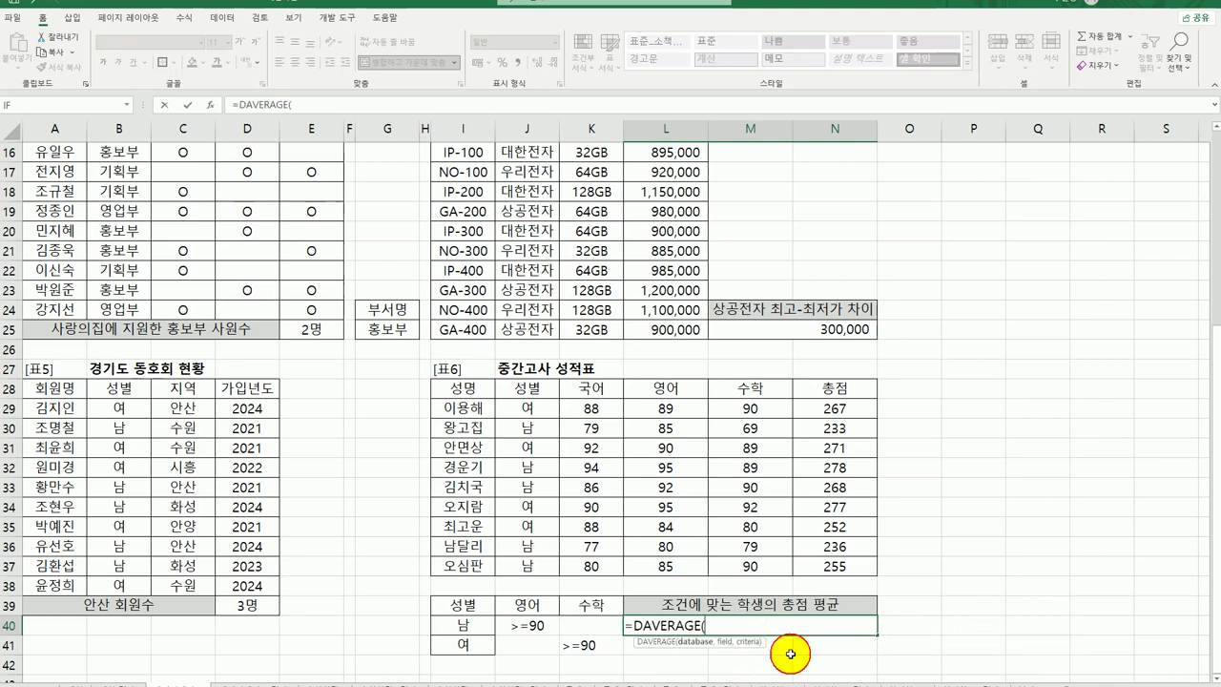
Set the DAVERAGE database to I28:N37, the field to N28 and the criteria to I39:K41, and insert the formula in L40
{"action": "left_click", "coordinate": [219, 107]}
{"action": "left_click_drag", "start_coordinate": [588, 323], "coordinate": [340, 162]}
{"action": "left_click_drag", "start_coordinate": [559, 416], "coordinate": [830, 568]}
{"action": "left_click", "coordinate": [232, 214]}
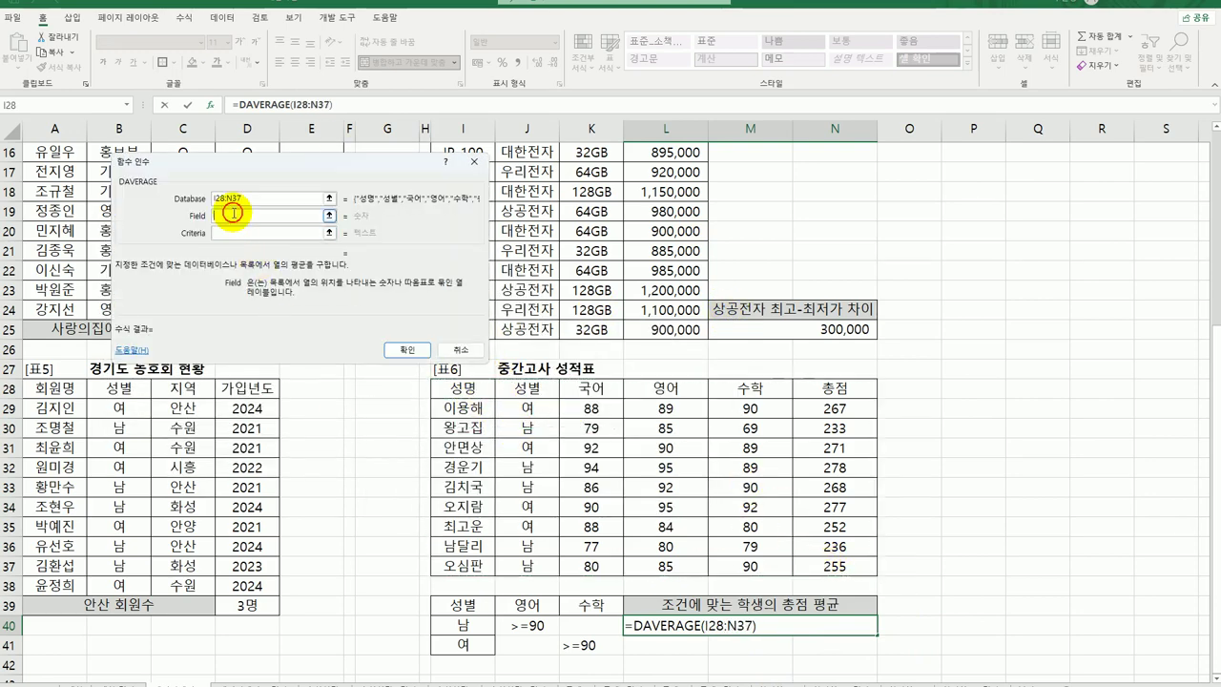
{"action": "left_click", "coordinate": [849, 391]}
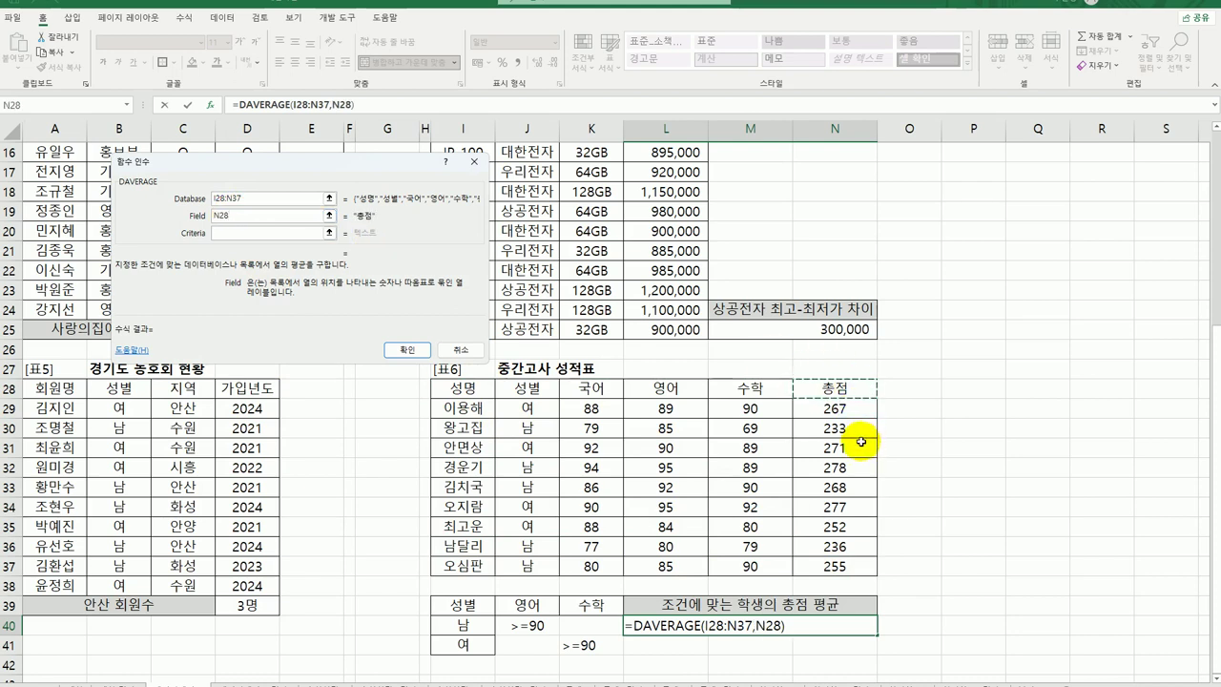
{"action": "left_click", "coordinate": [240, 234]}
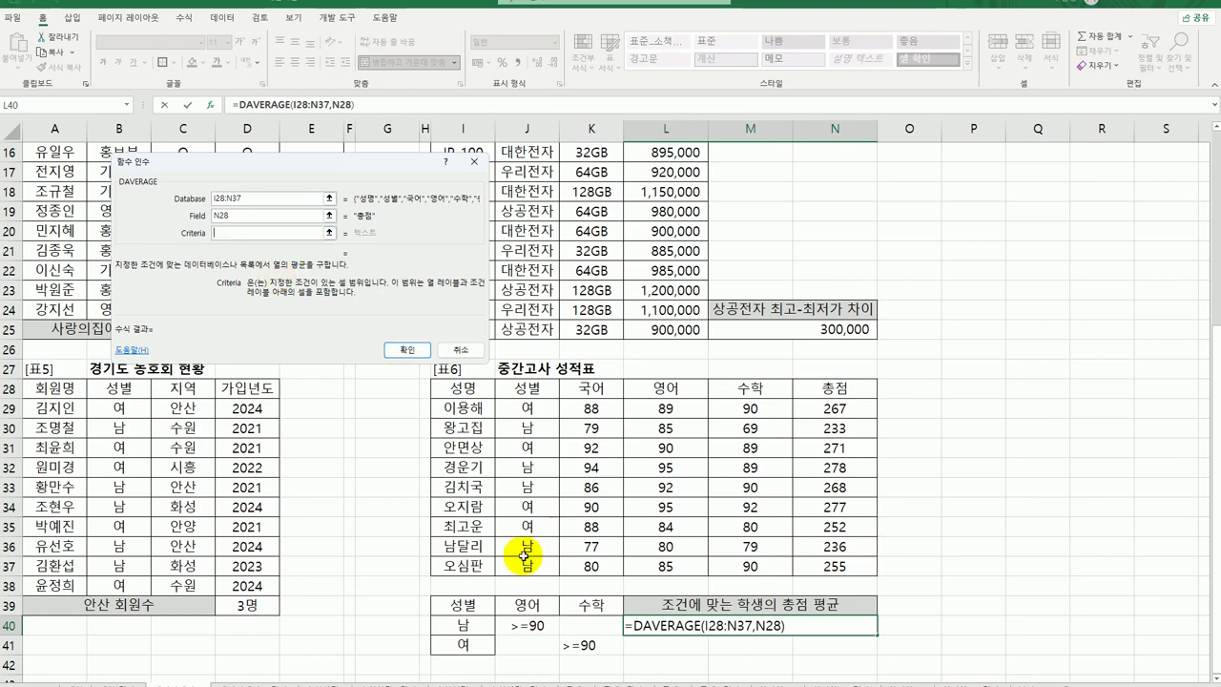
{"action": "left_click_drag", "start_coordinate": [444, 604], "coordinate": [578, 653]}
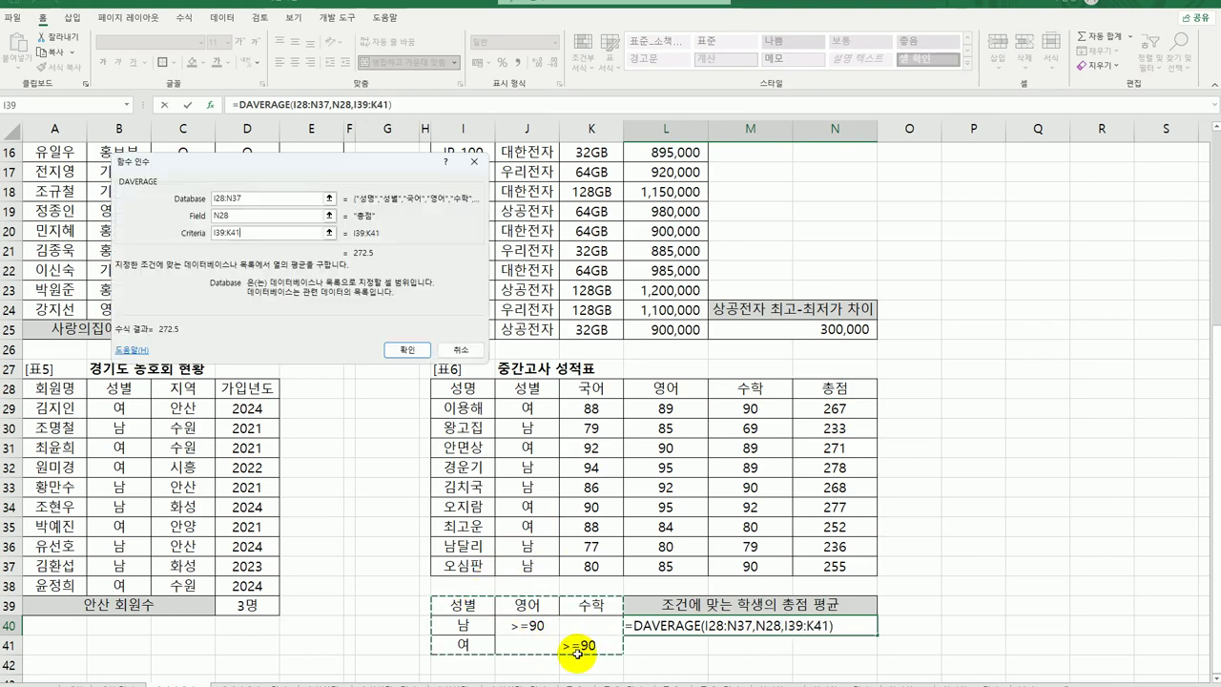
{"action": "left_click", "coordinate": [405, 350]}
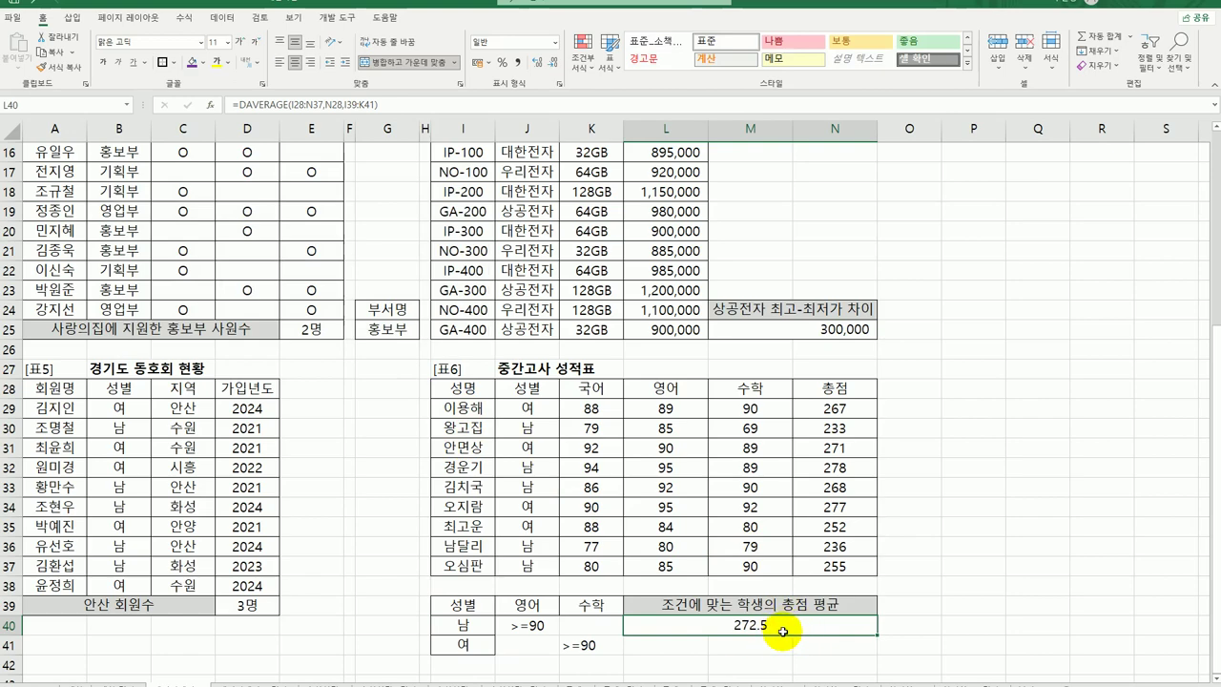
{"action": "scroll", "coordinate": [782, 631], "scroll_direction": "up", "scroll_amount": 5}
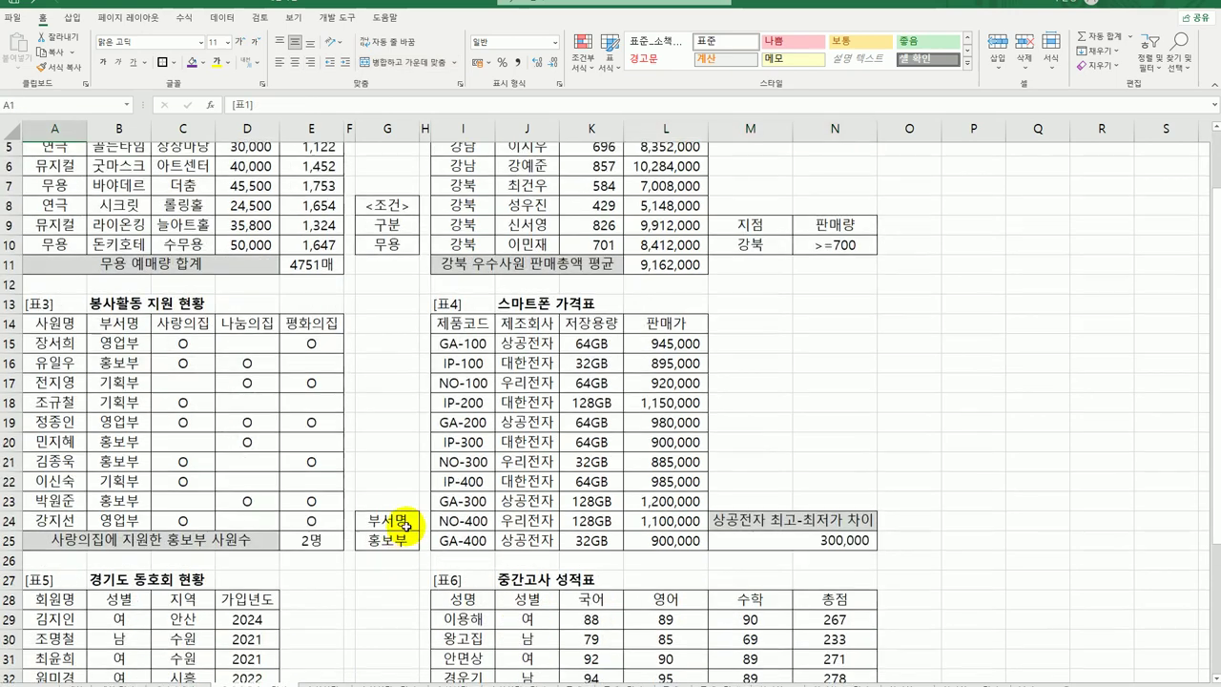
{"action": "scroll", "coordinate": [381, 510], "scroll_direction": "up", "scroll_amount": 2}
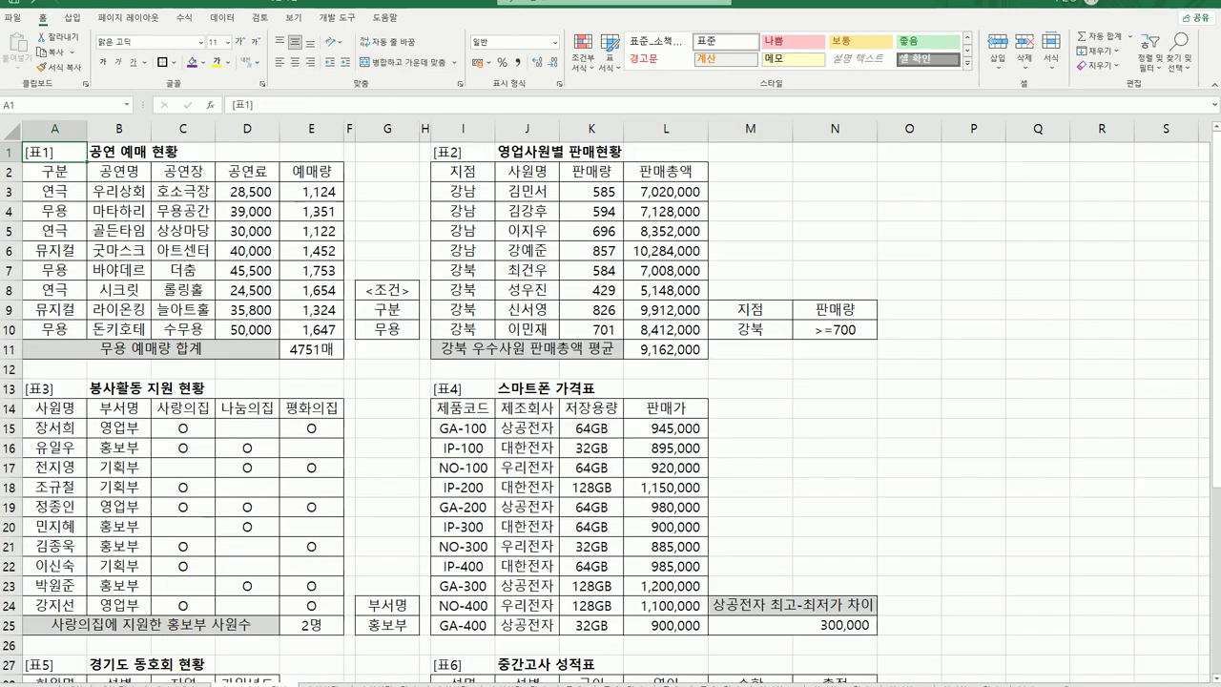